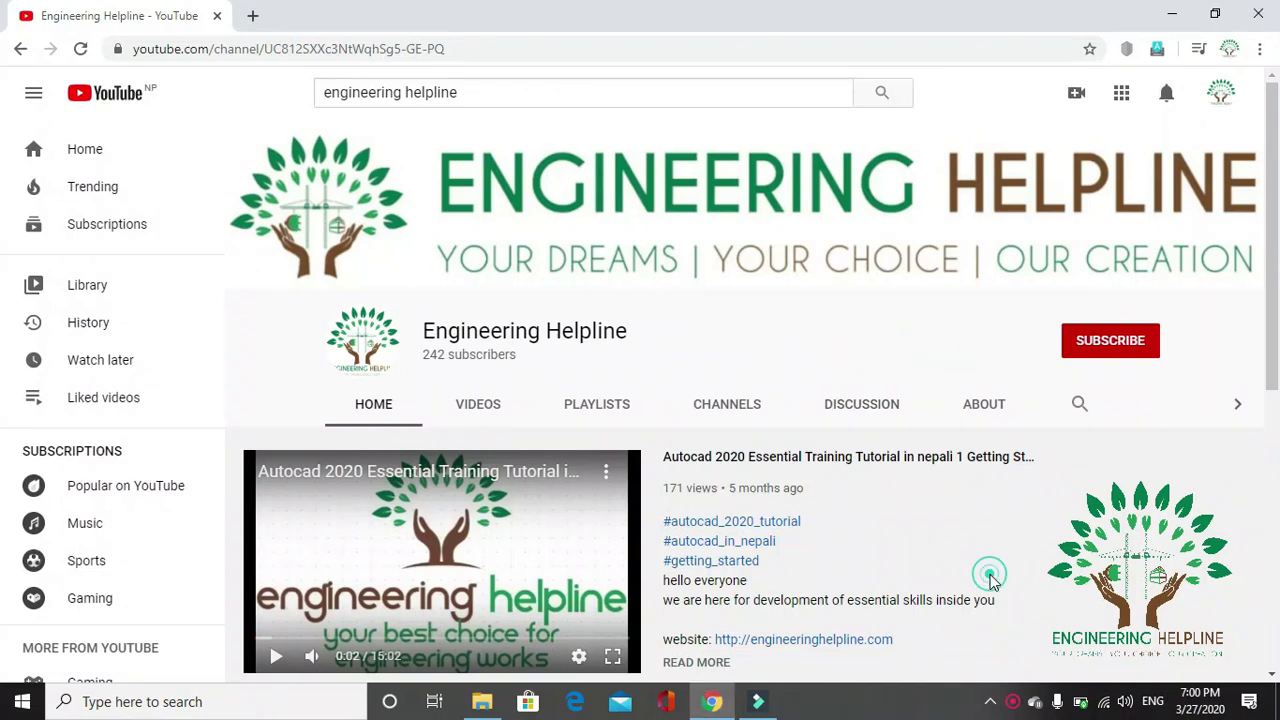
Subscribe to Engineering Helpline on YouTube and switch its notification bell to All
click(1094, 351)
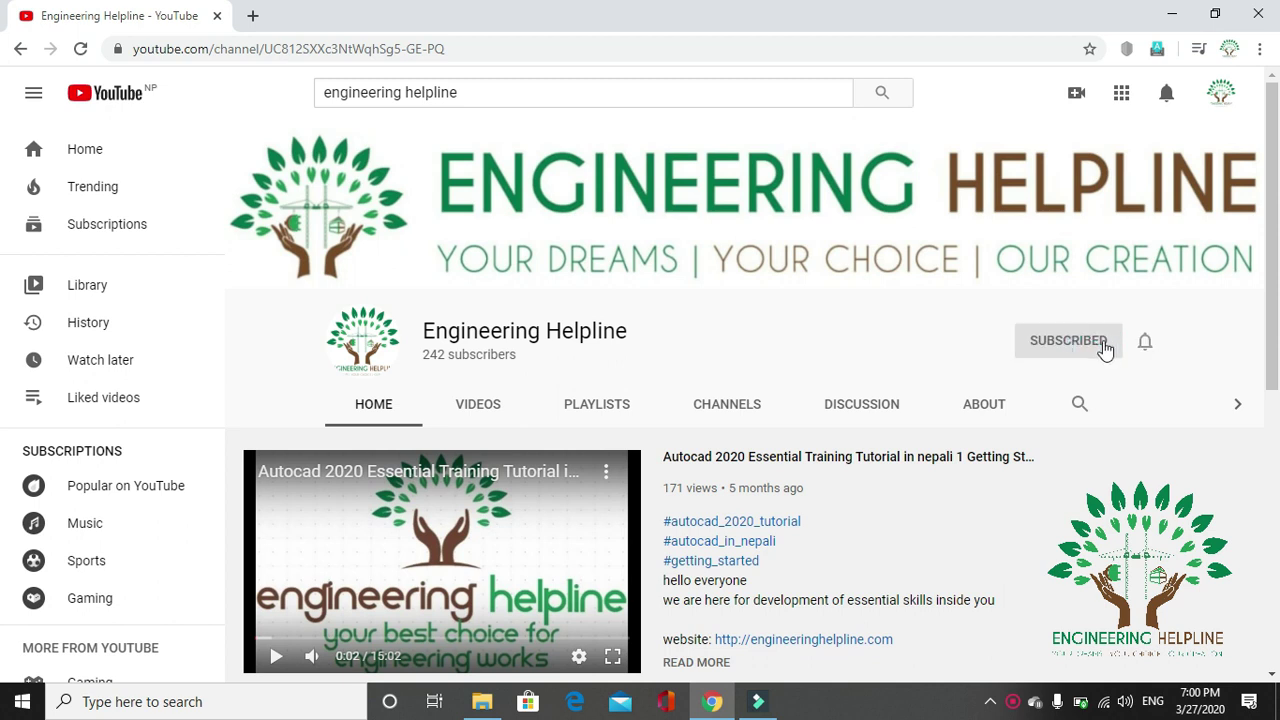
click(1143, 345)
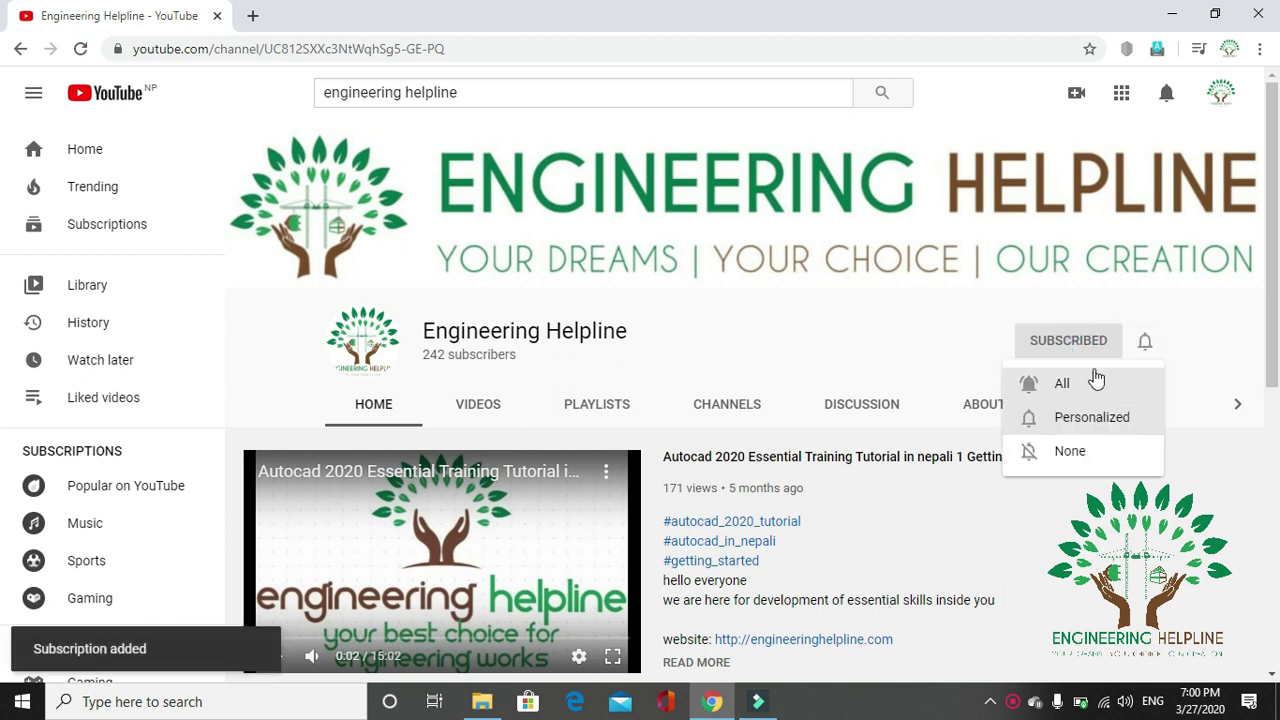
click(1072, 385)
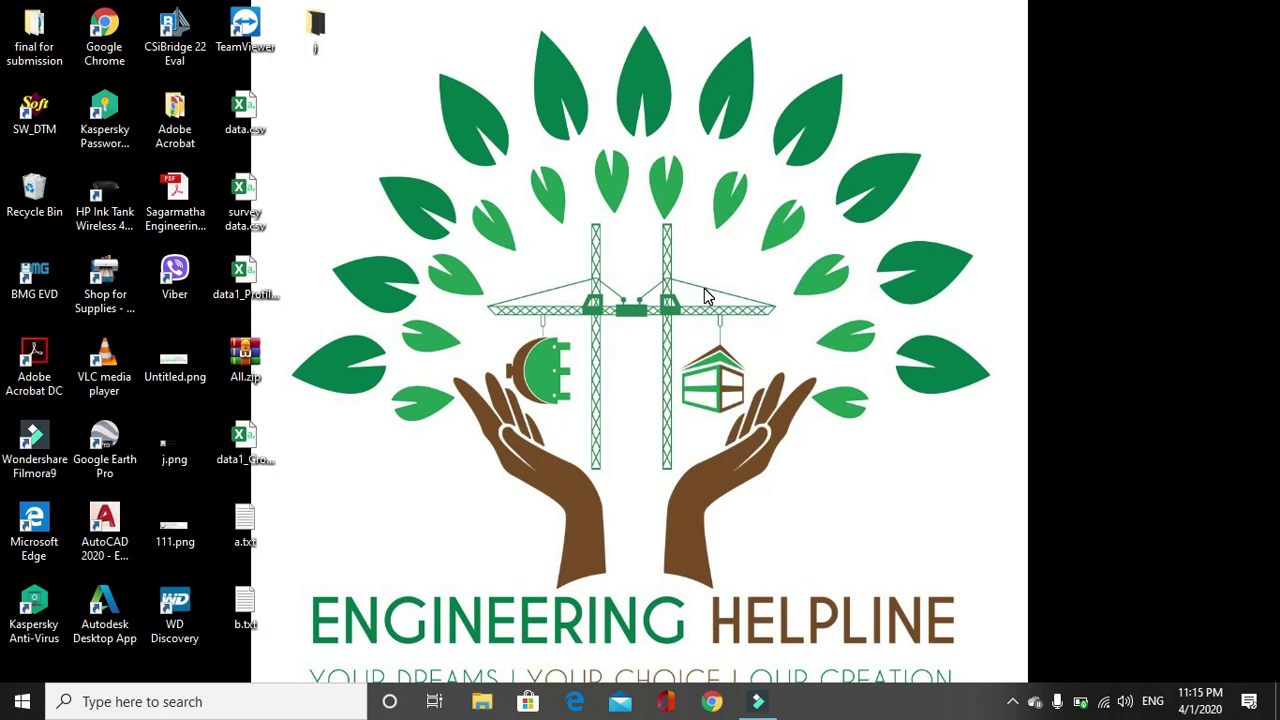
Launch ArcMap 10.5 by searching 'arc' from the Windows start menu
key(super)
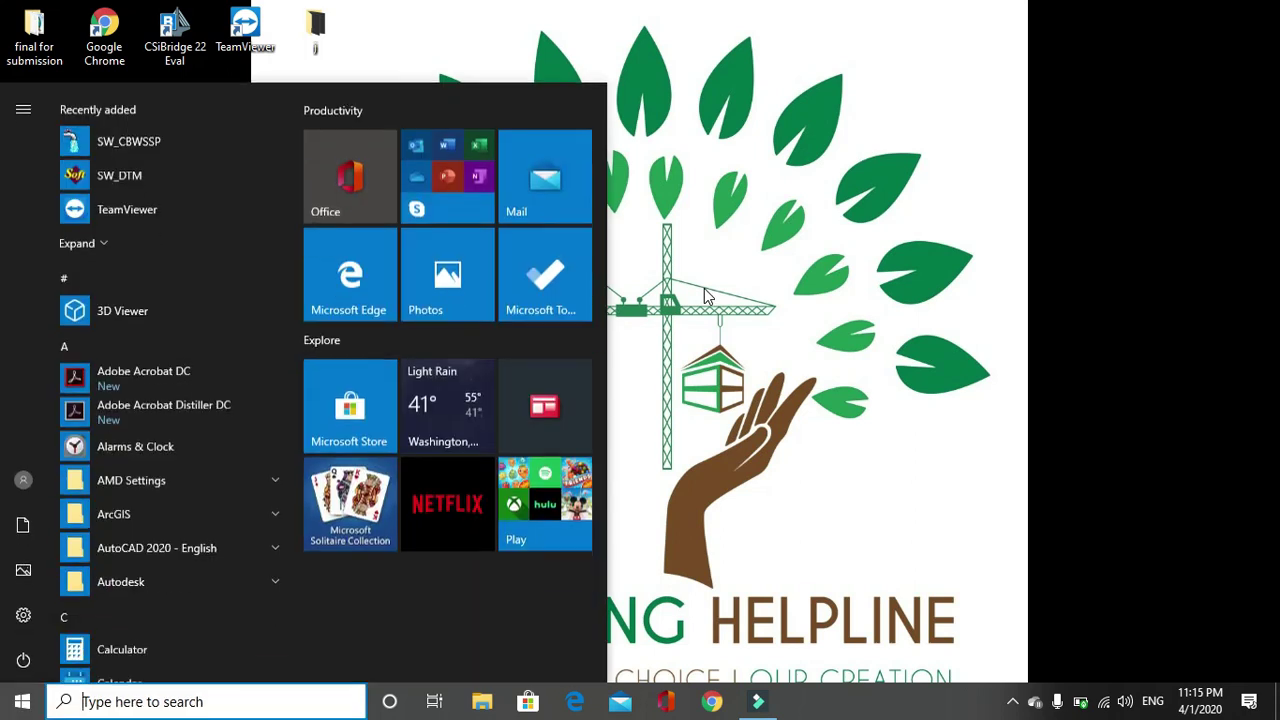
text(arc)
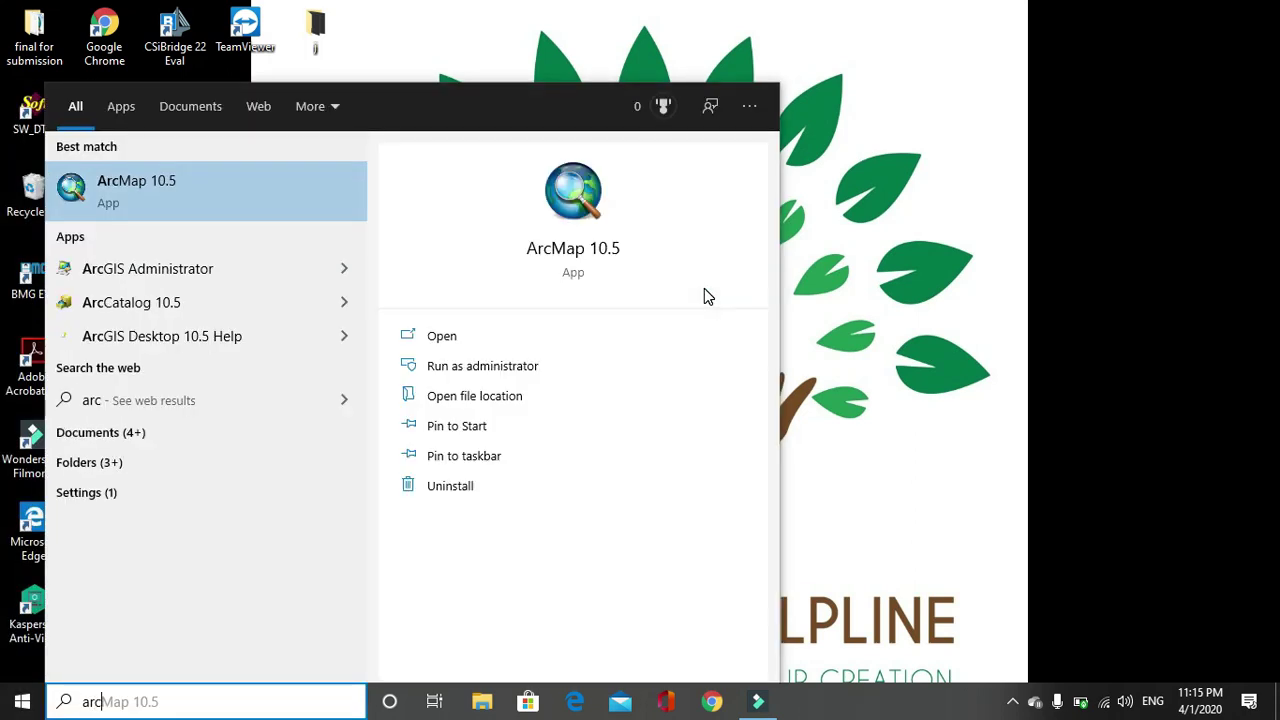
key(Return)
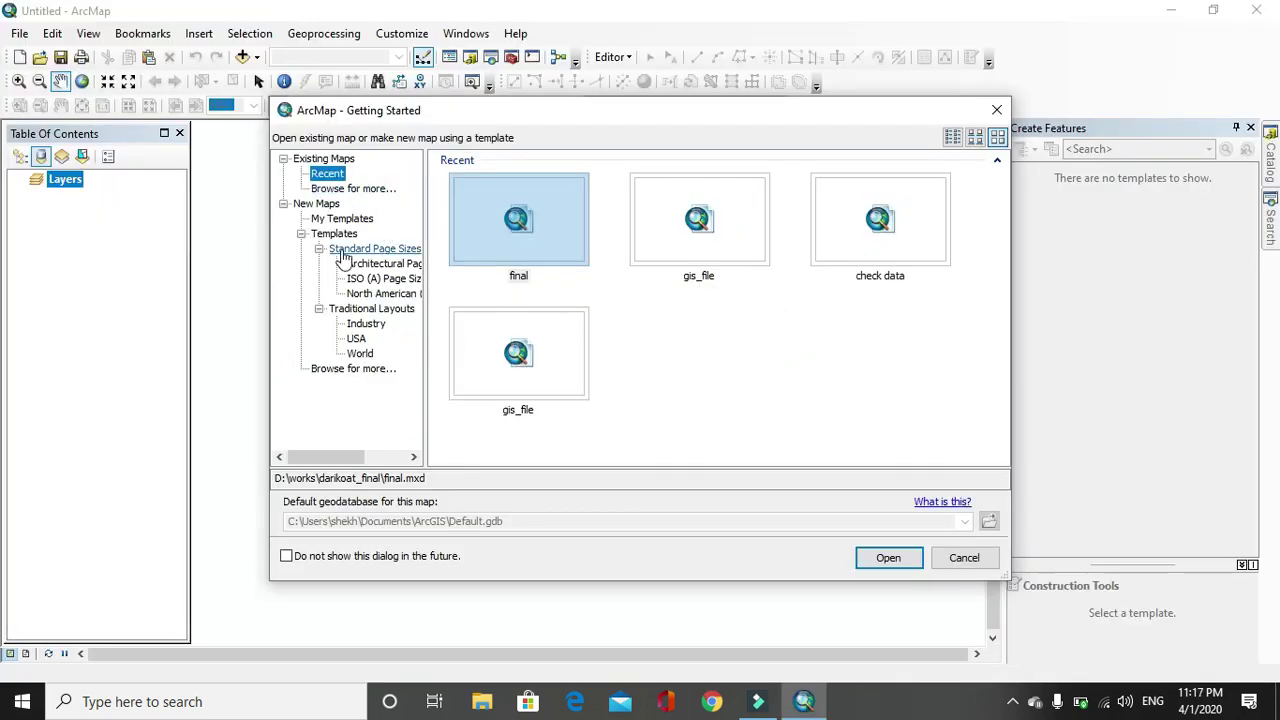
Start a new map from the Blank Map template under My Templates
click(355, 220)
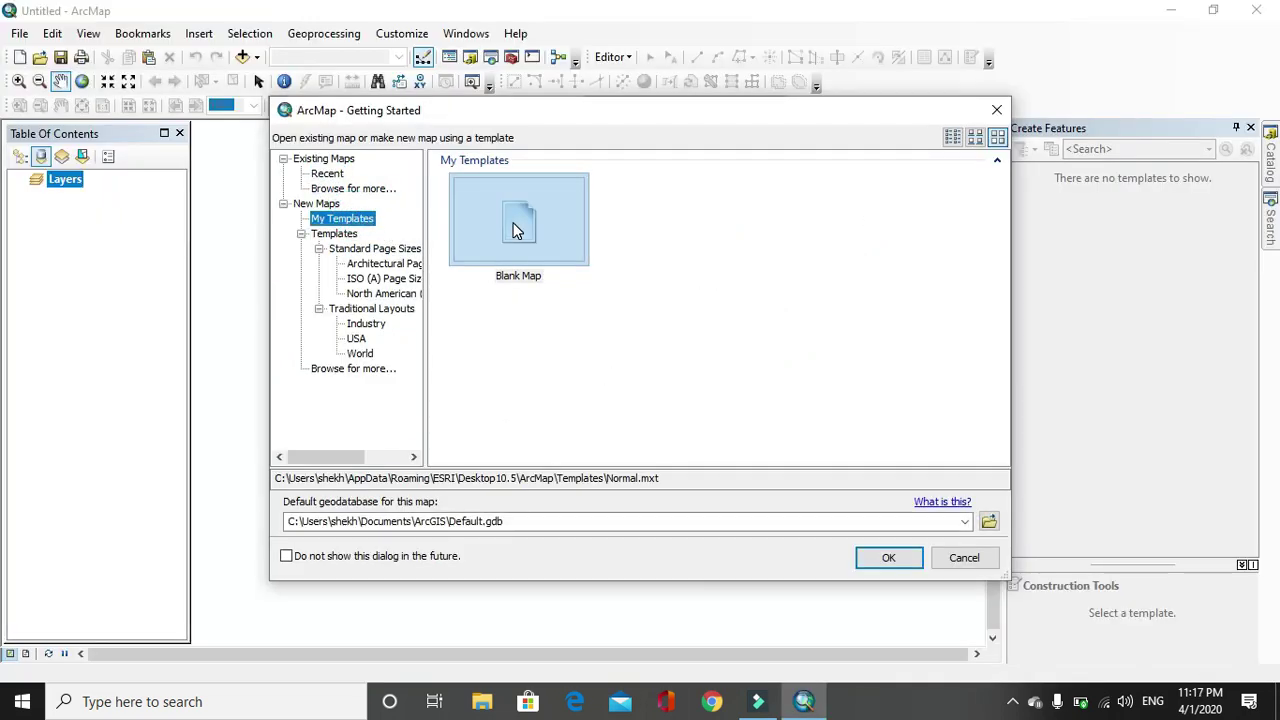
click(513, 222)
click(889, 561)
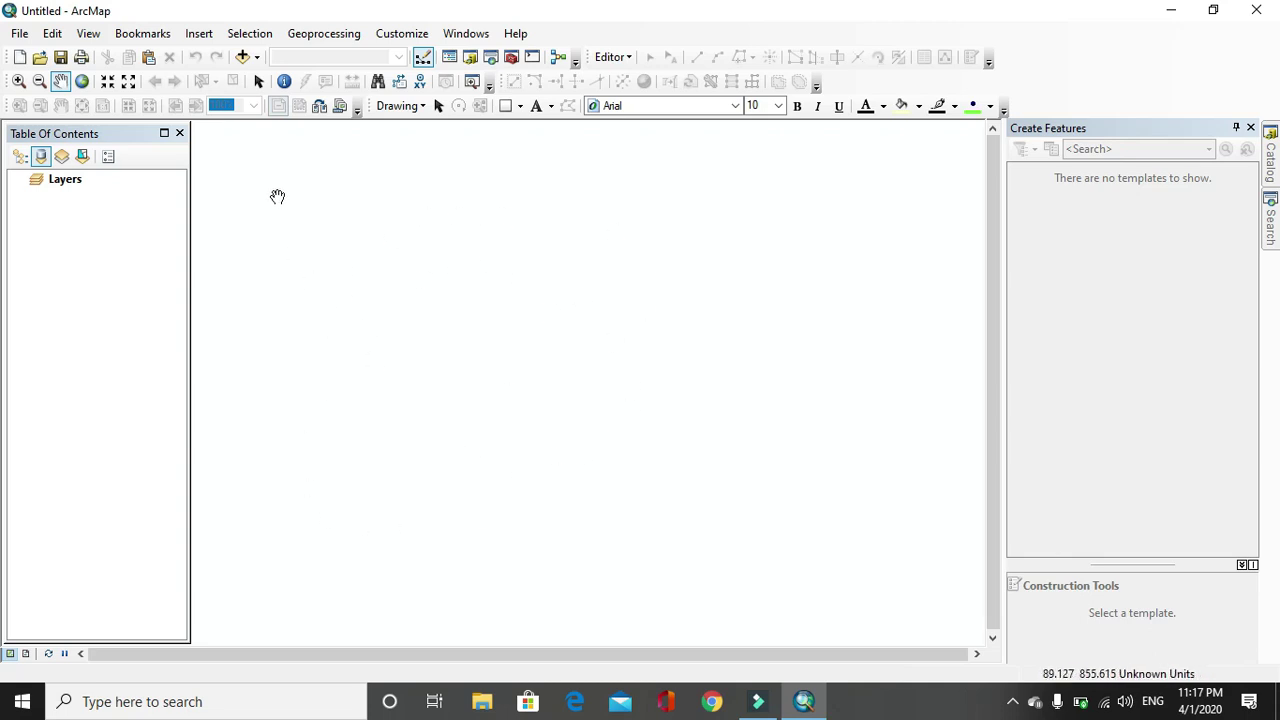
In Add Data, connect the This PC > Desktop folder so survey data.csv is listed
click(243, 59)
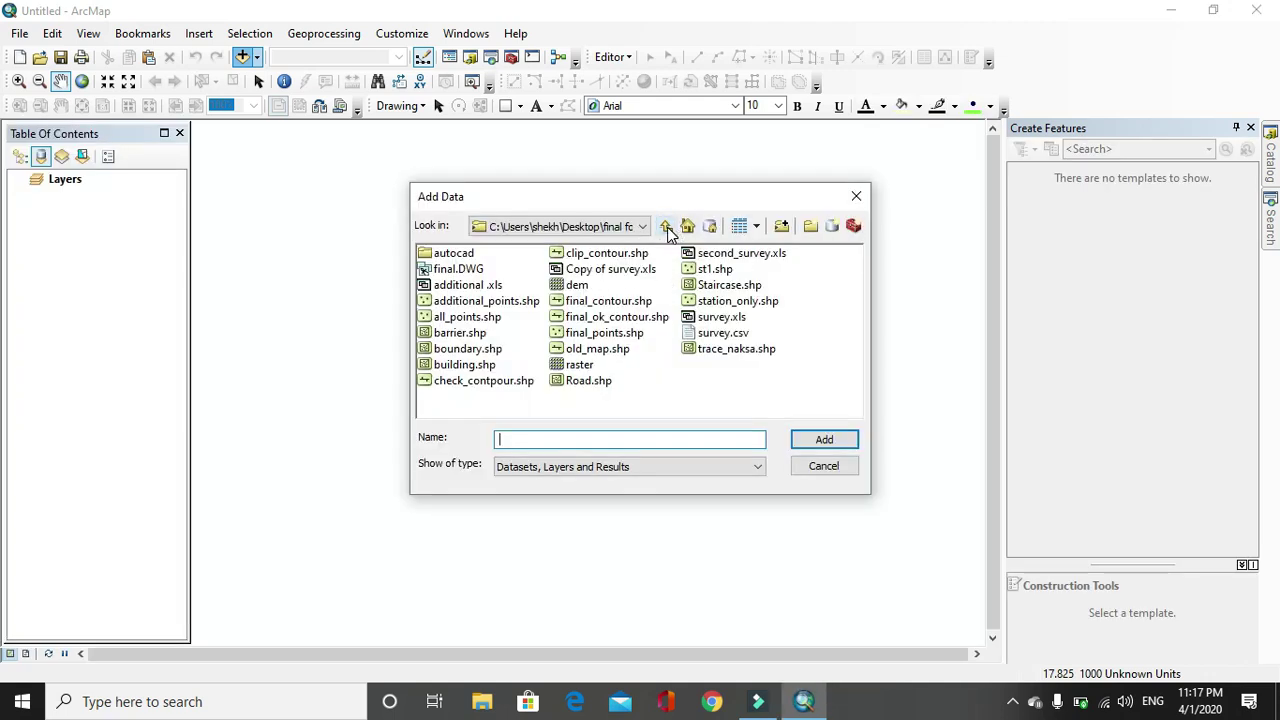
click(666, 228)
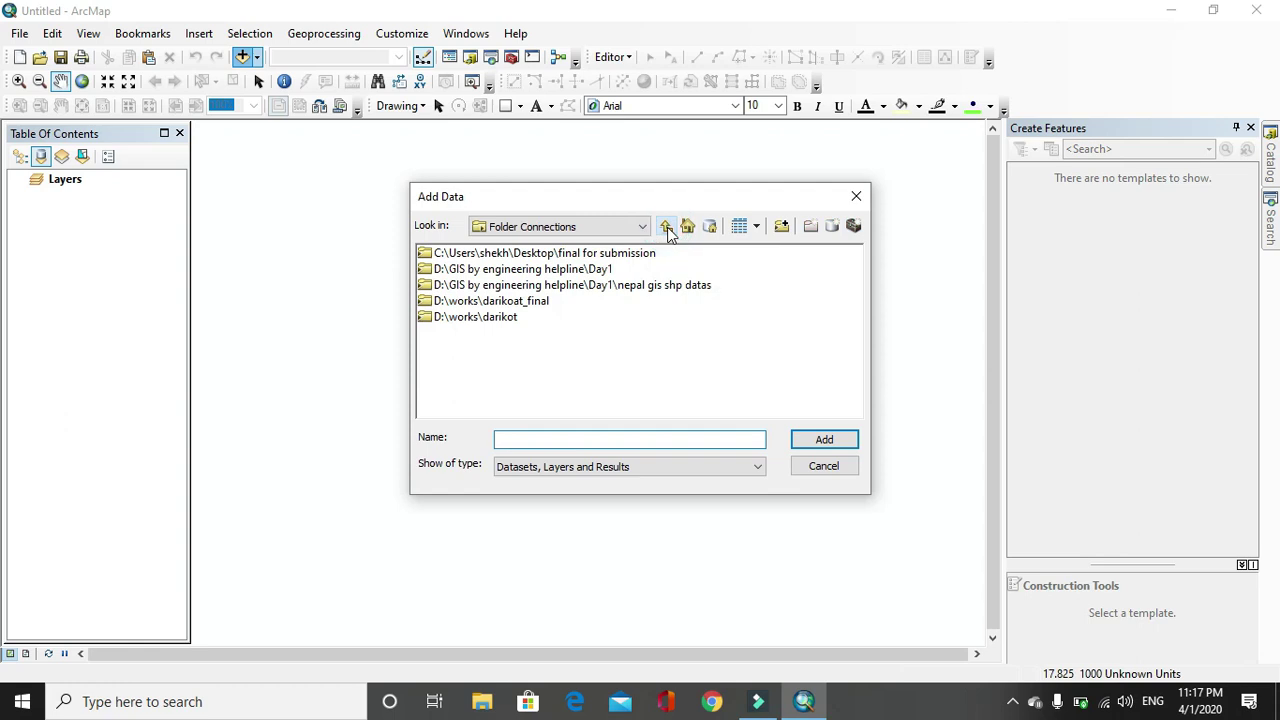
click(780, 228)
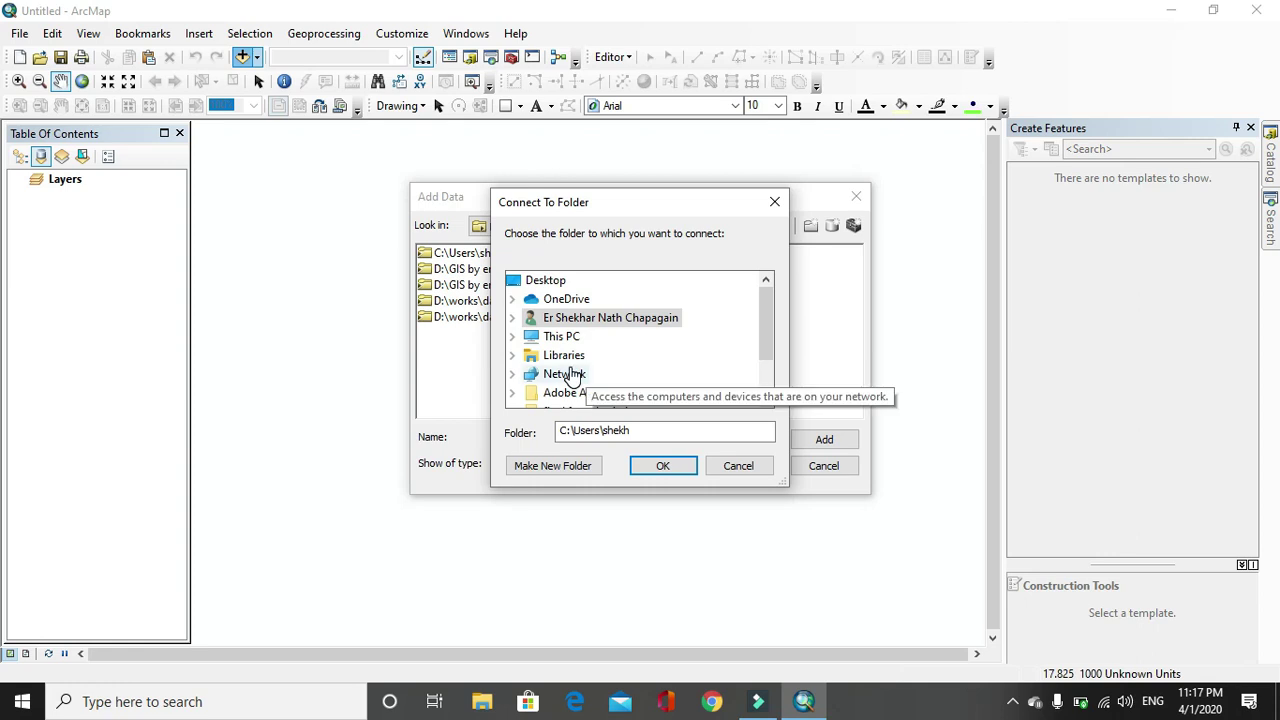
scroll(573, 374, down, 1)
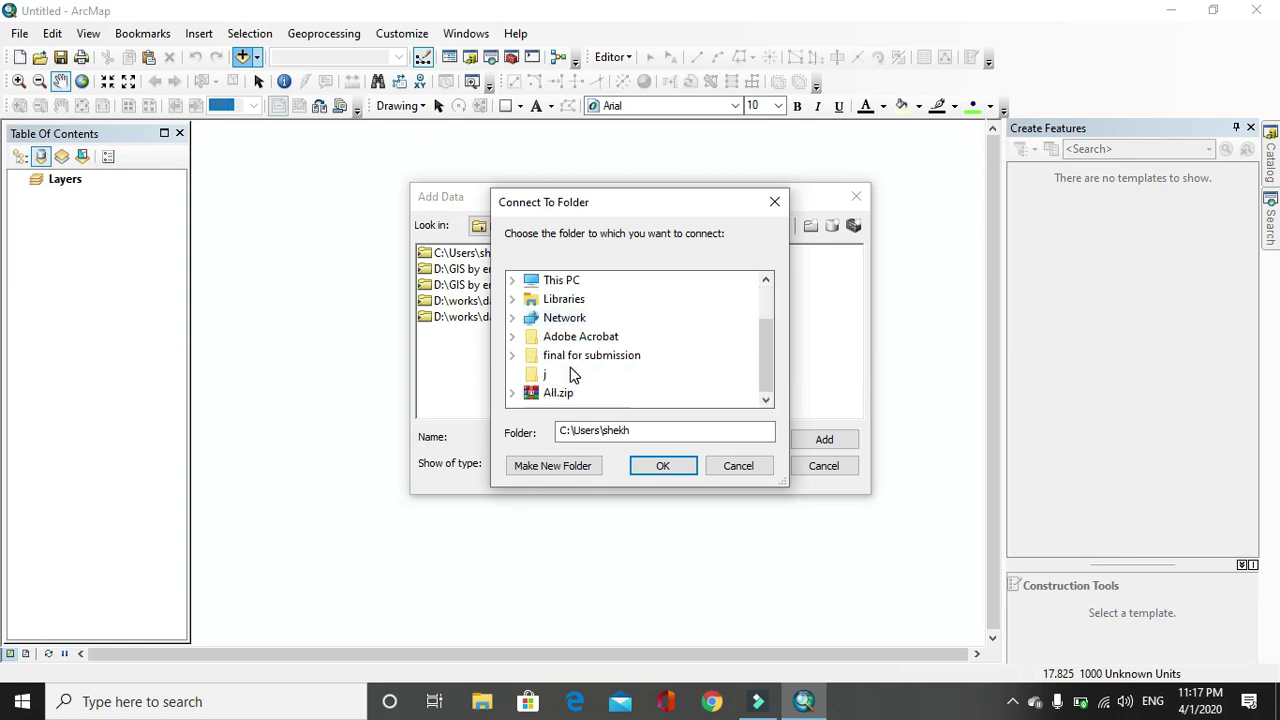
click(513, 302)
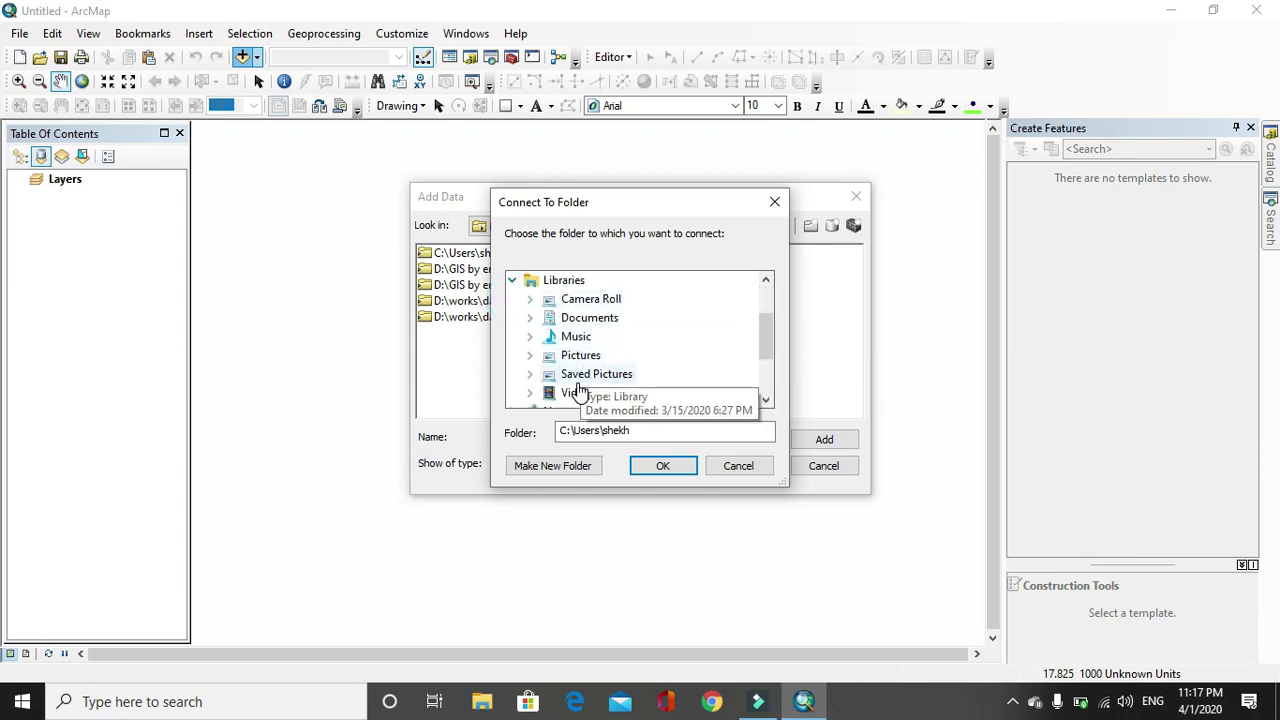
scroll(627, 377, down, 2)
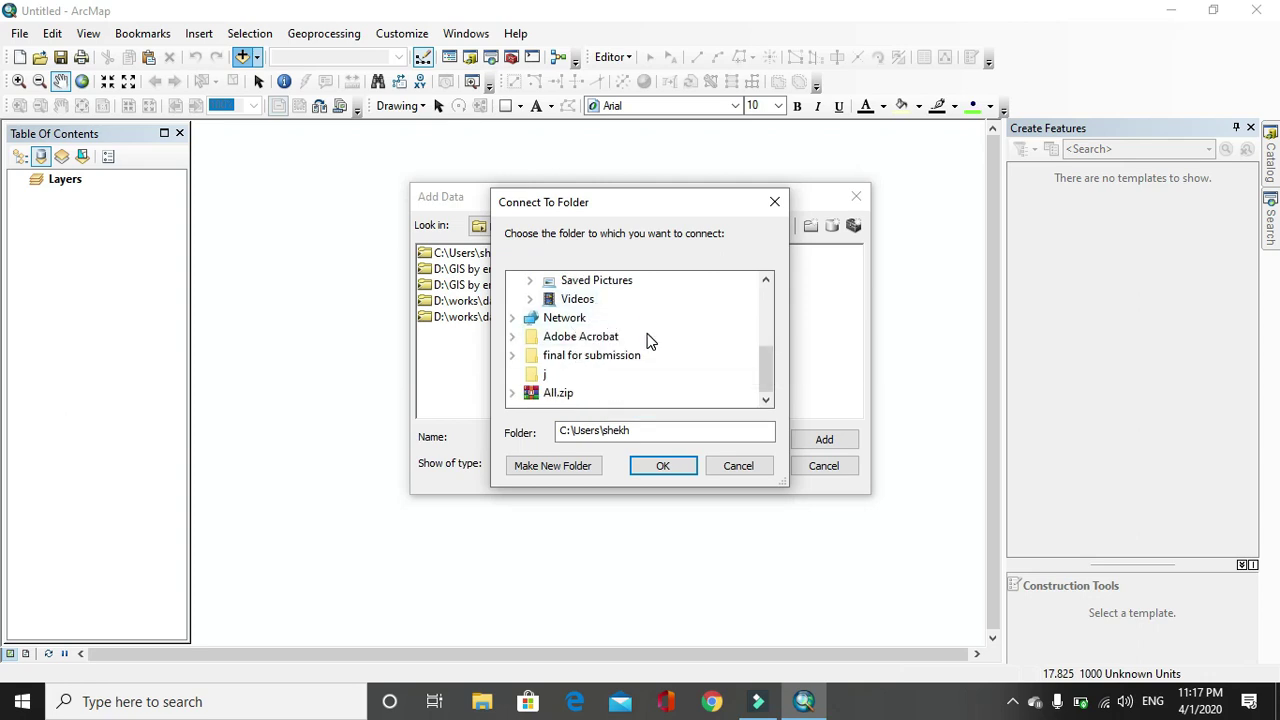
scroll(663, 331, up, 3)
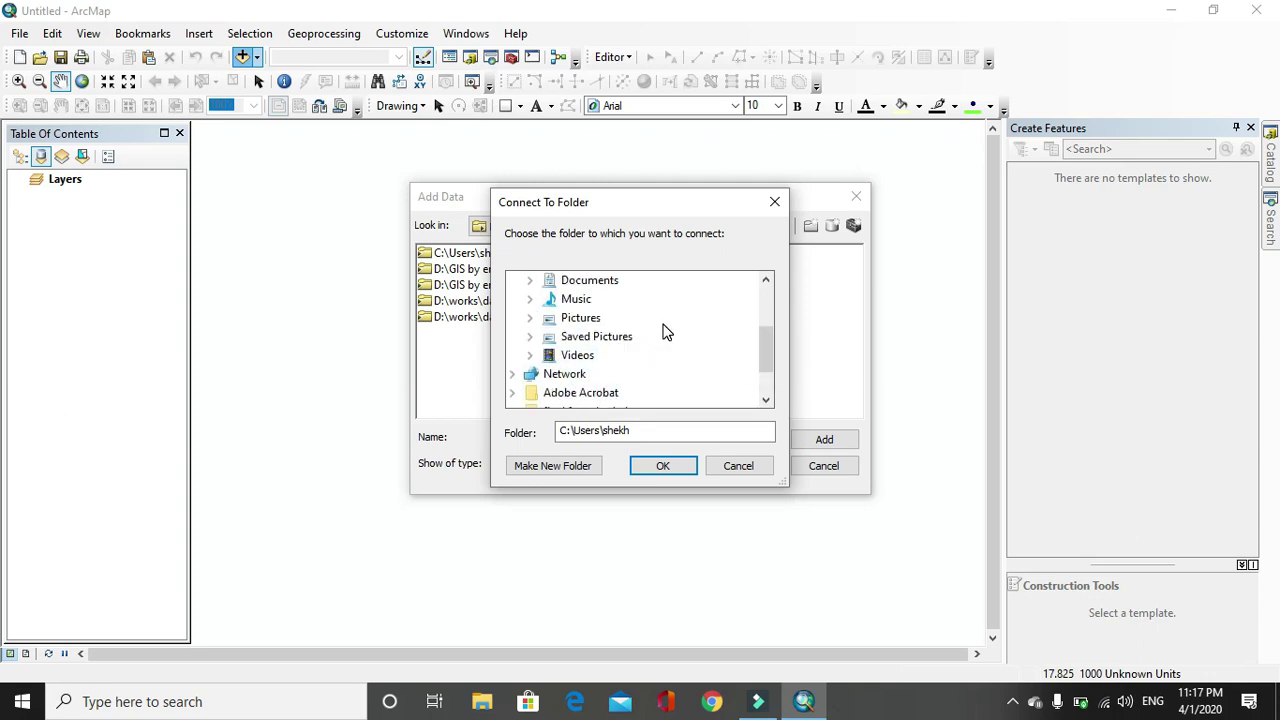
click(512, 336)
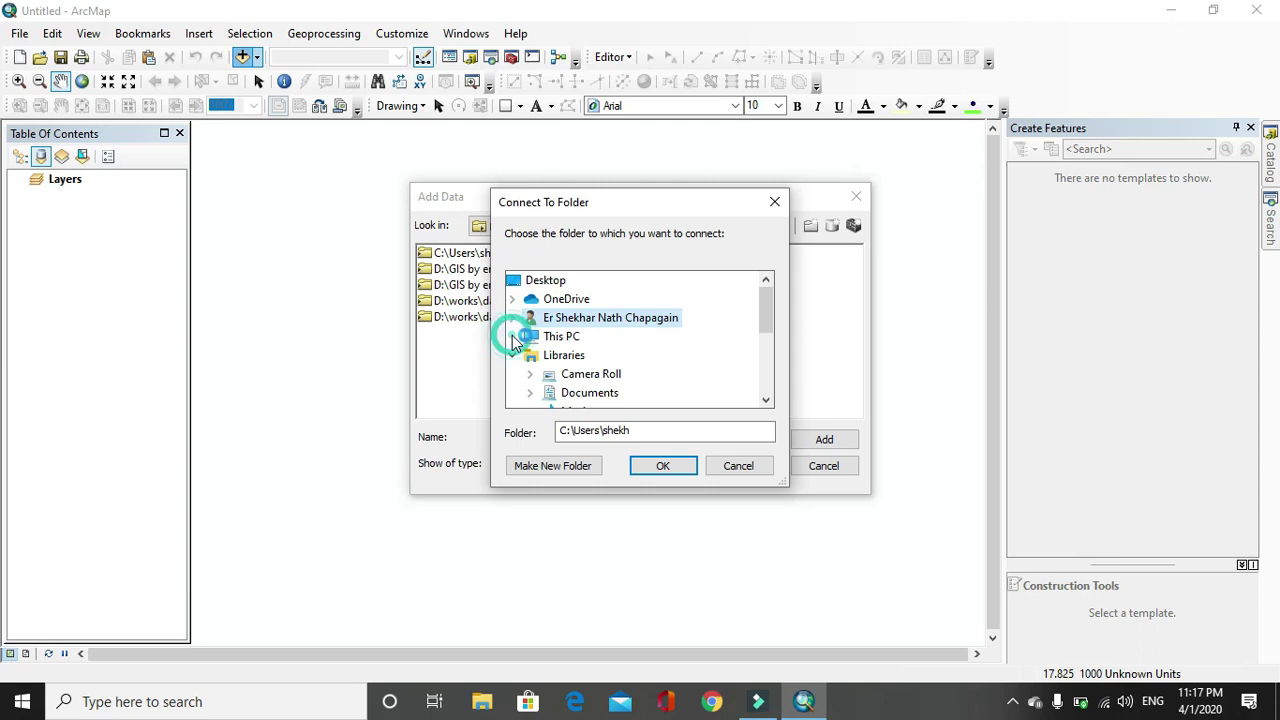
double_click(567, 320)
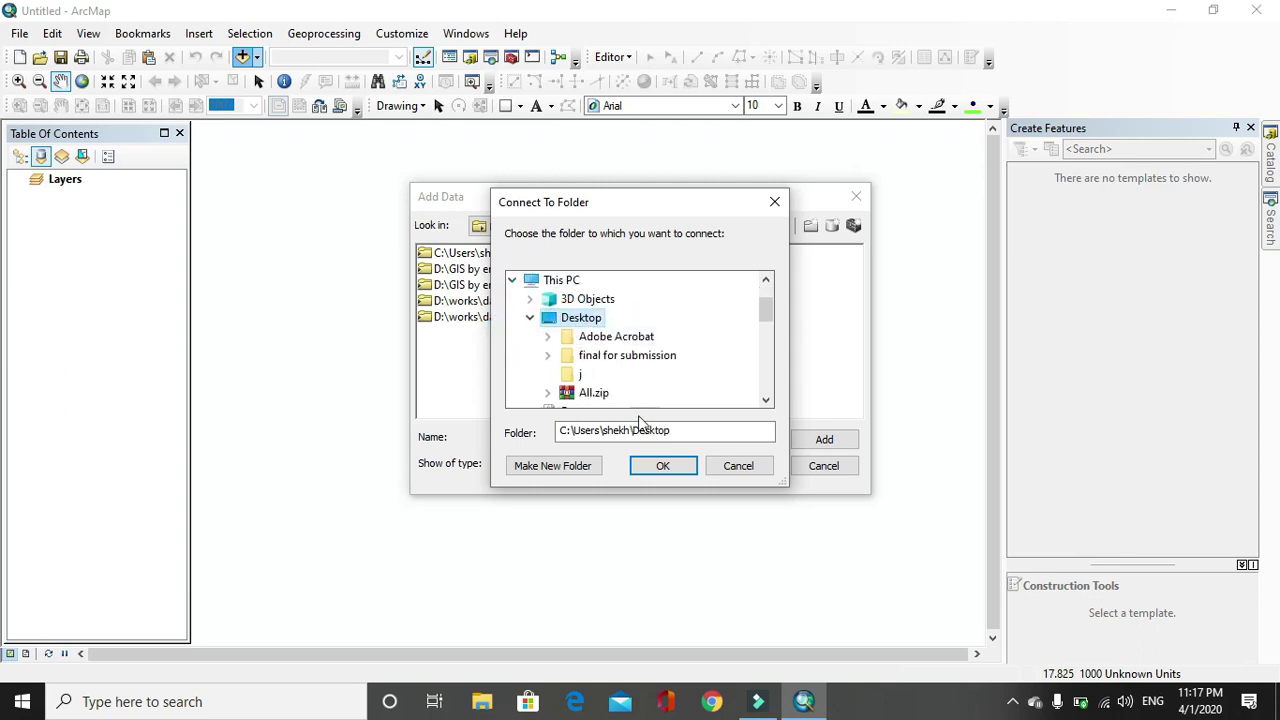
click(663, 468)
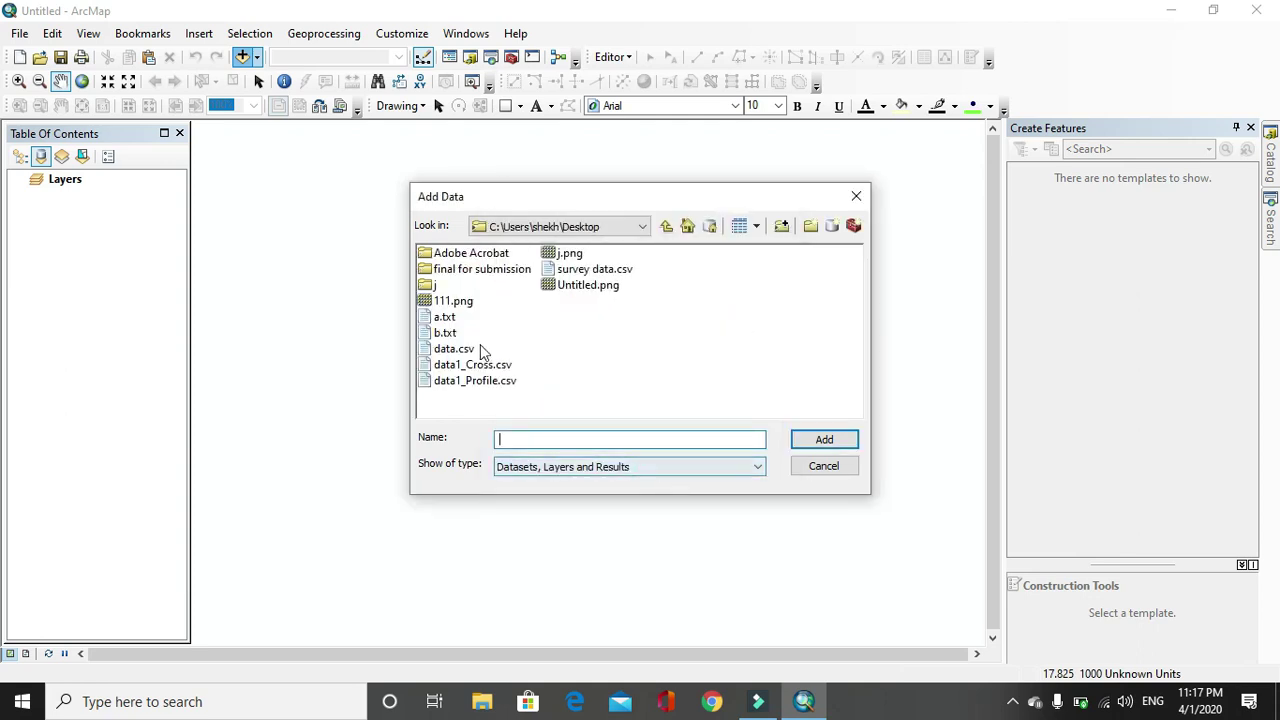
Add survey data.csv from the connected Desktop folder to the map
double_click(596, 269)
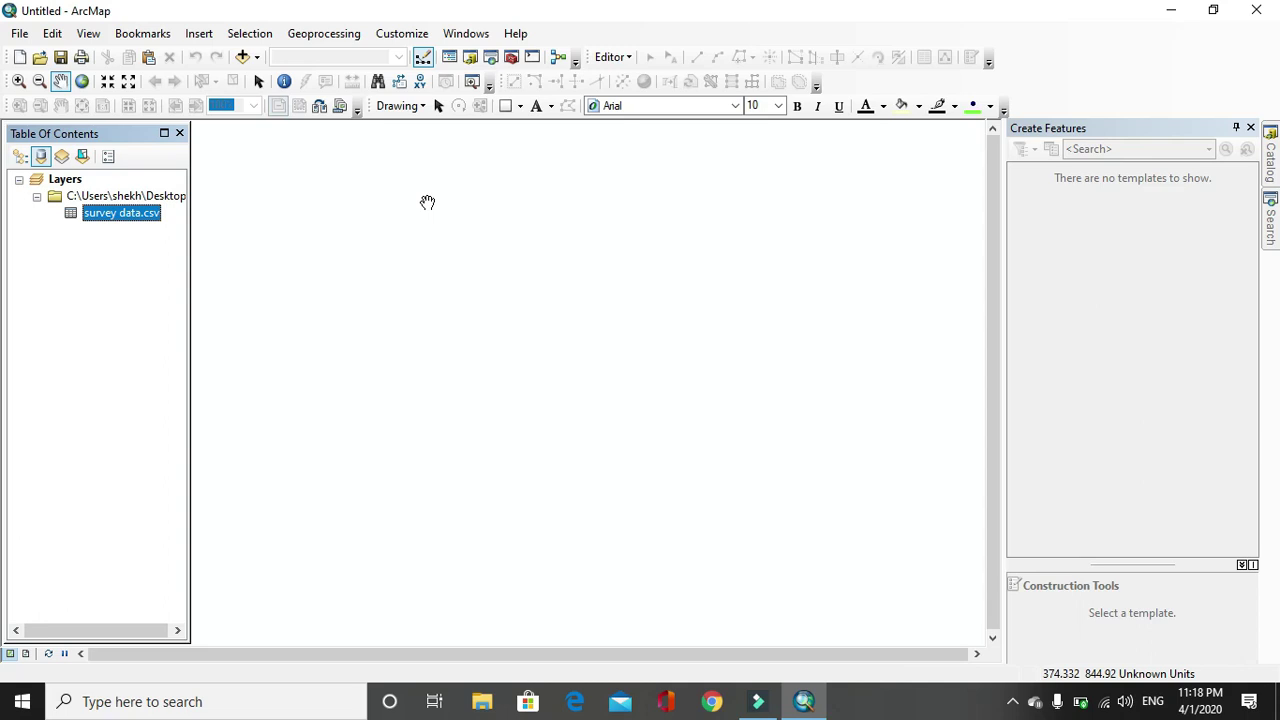
right_click(122, 221)
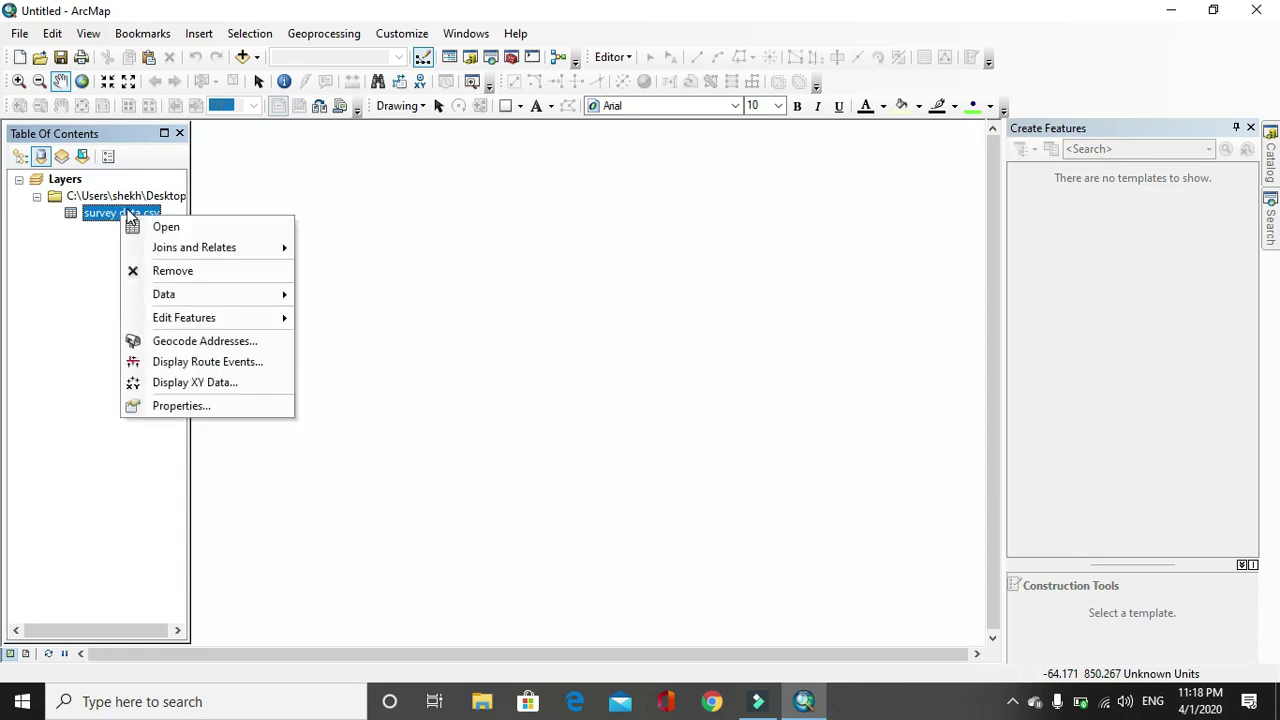
click(209, 384)
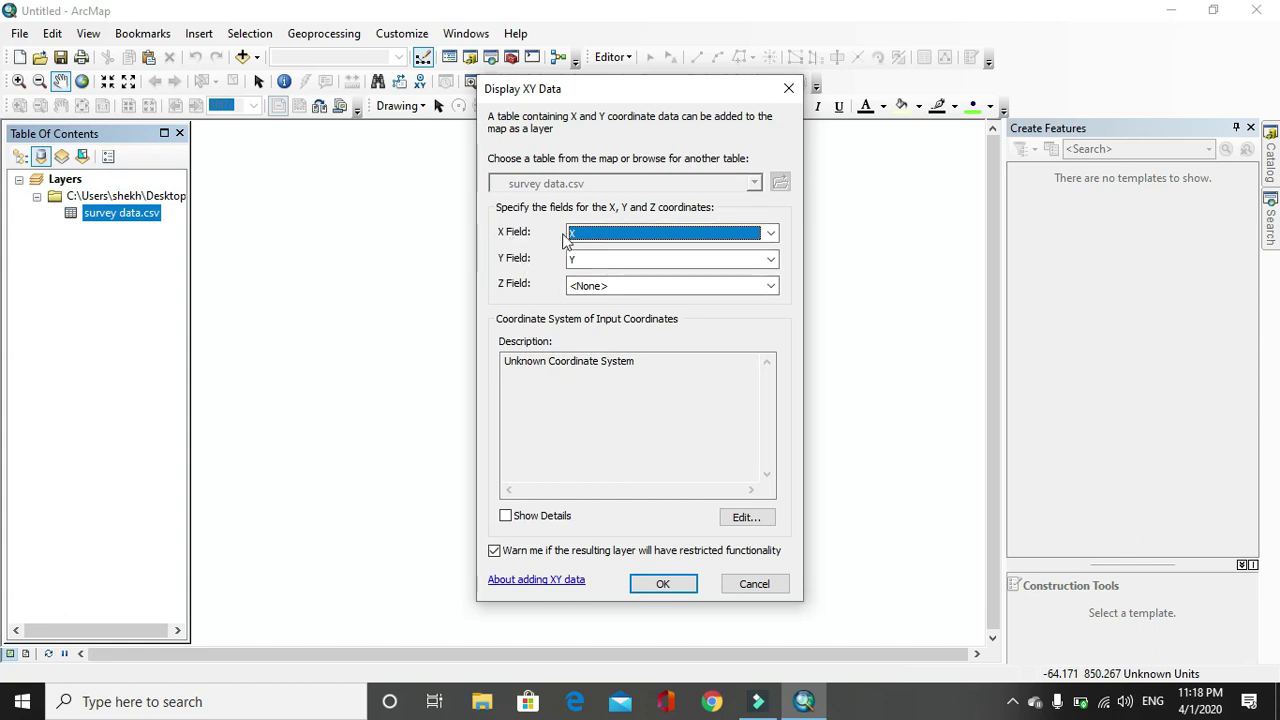
click(621, 243)
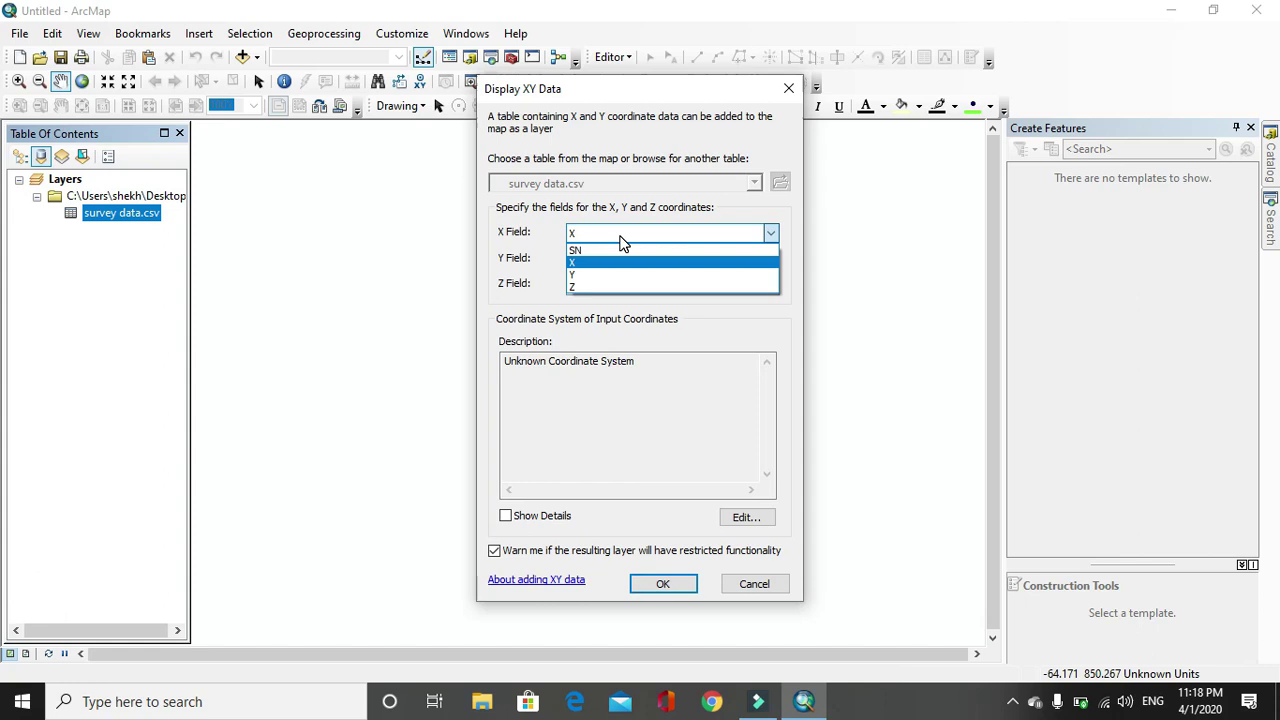
click(620, 238)
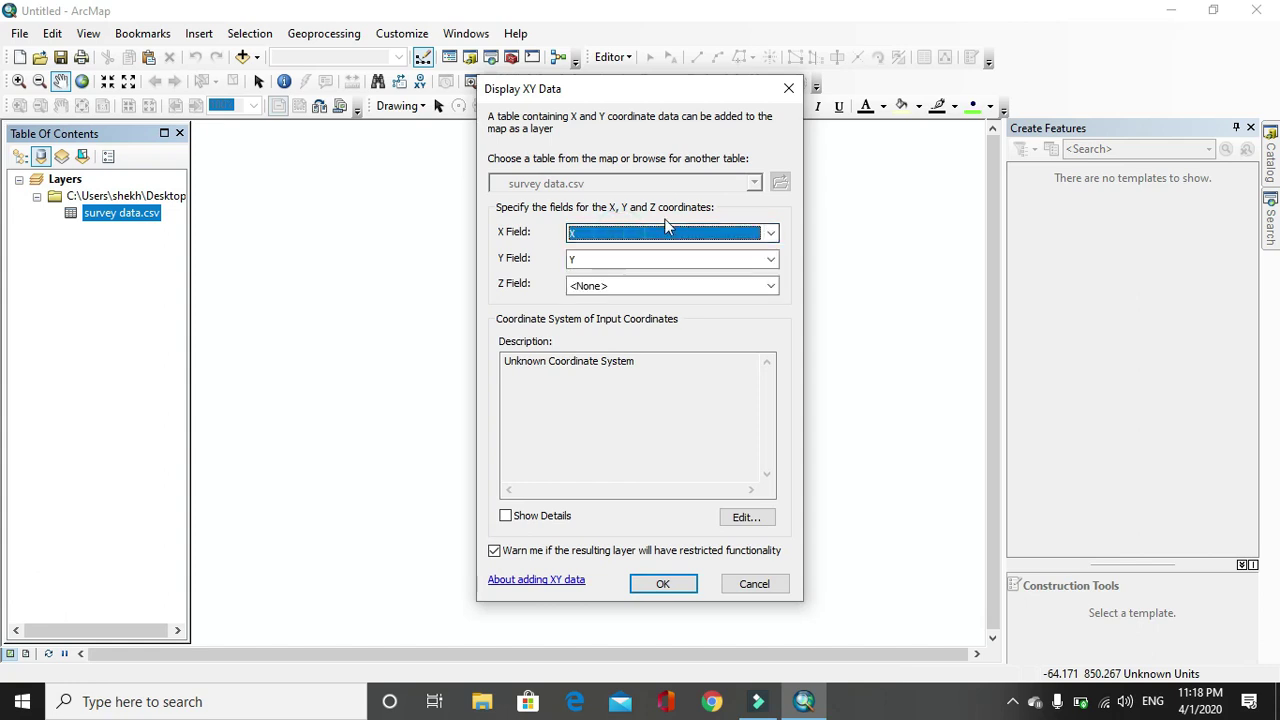
click(788, 88)
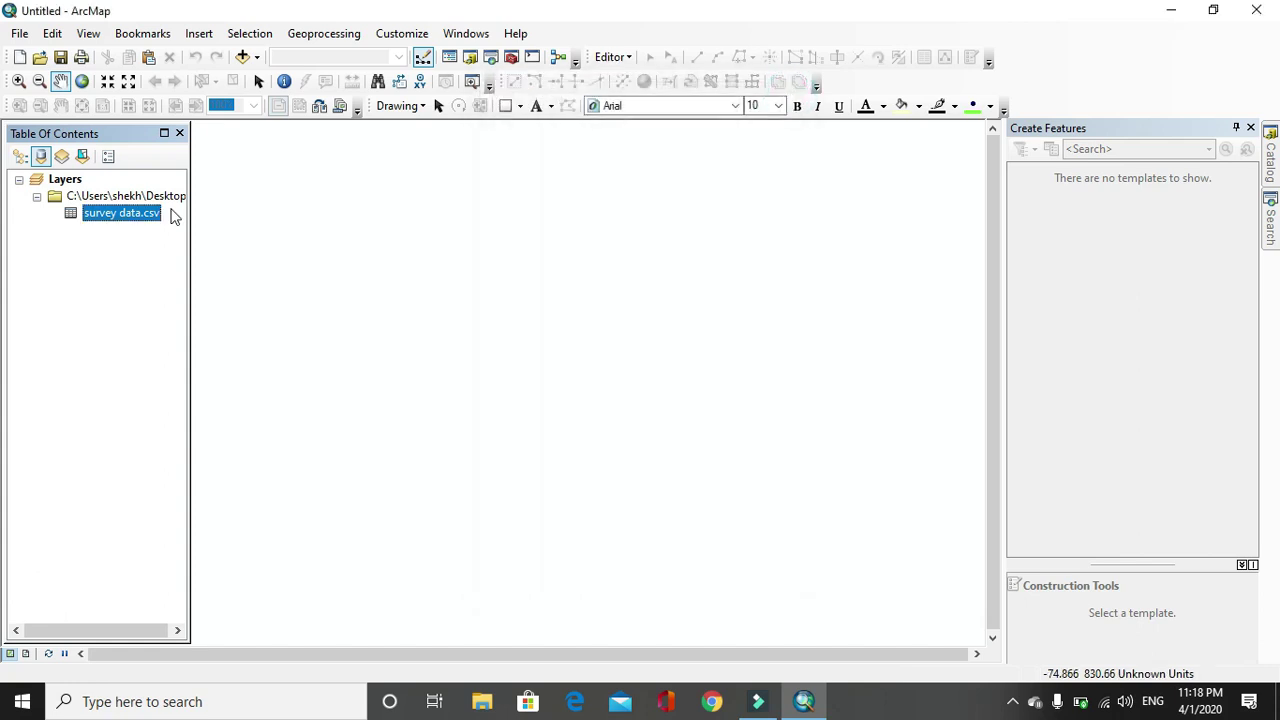
right_click(155, 219)
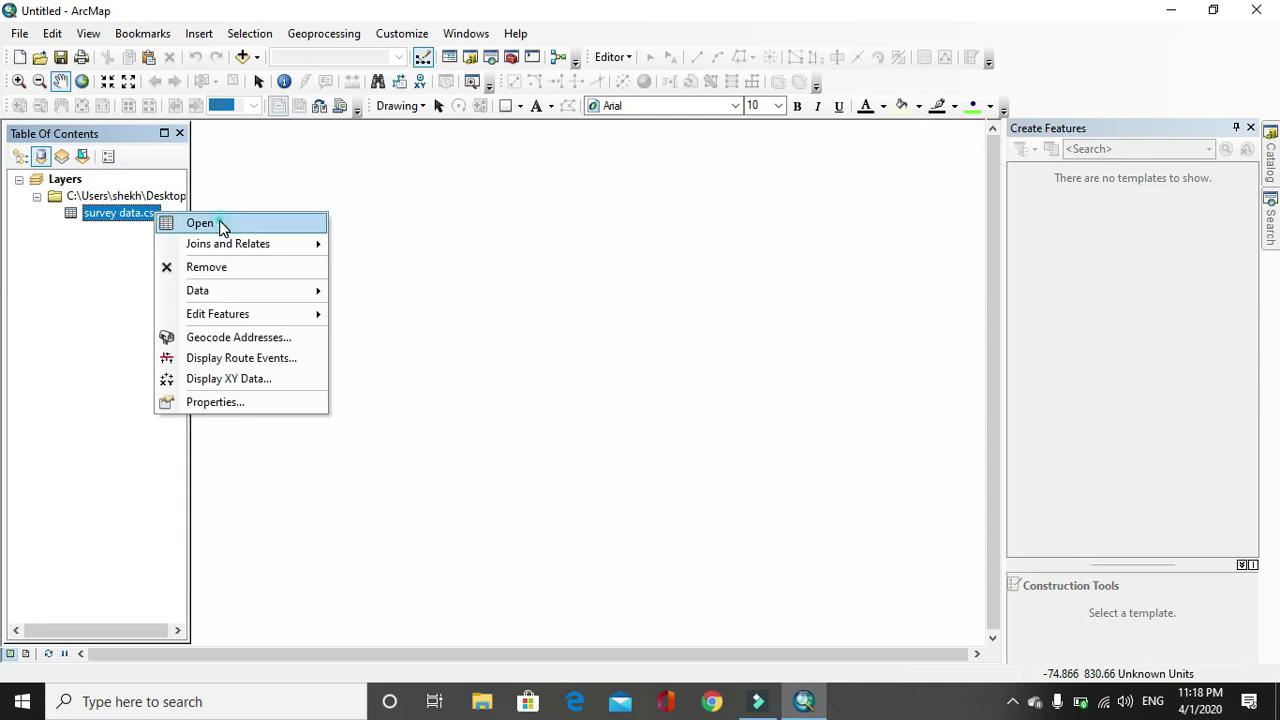
click(221, 226)
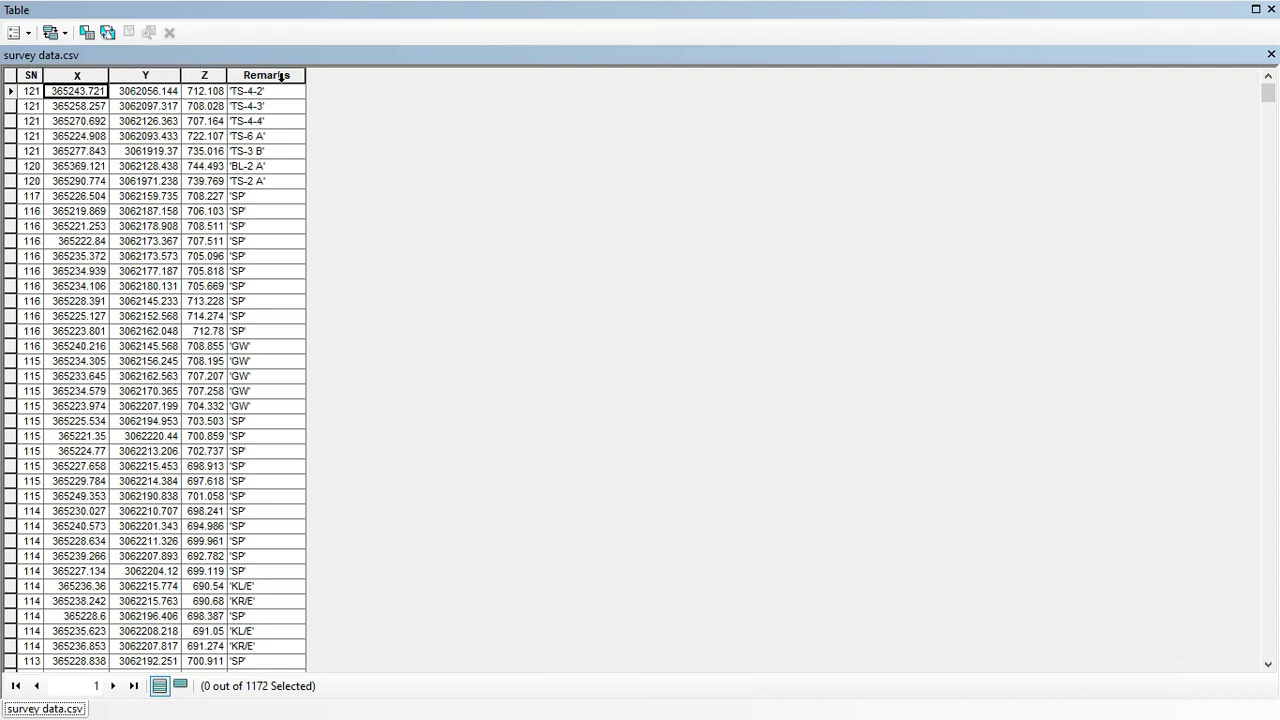
click(1270, 55)
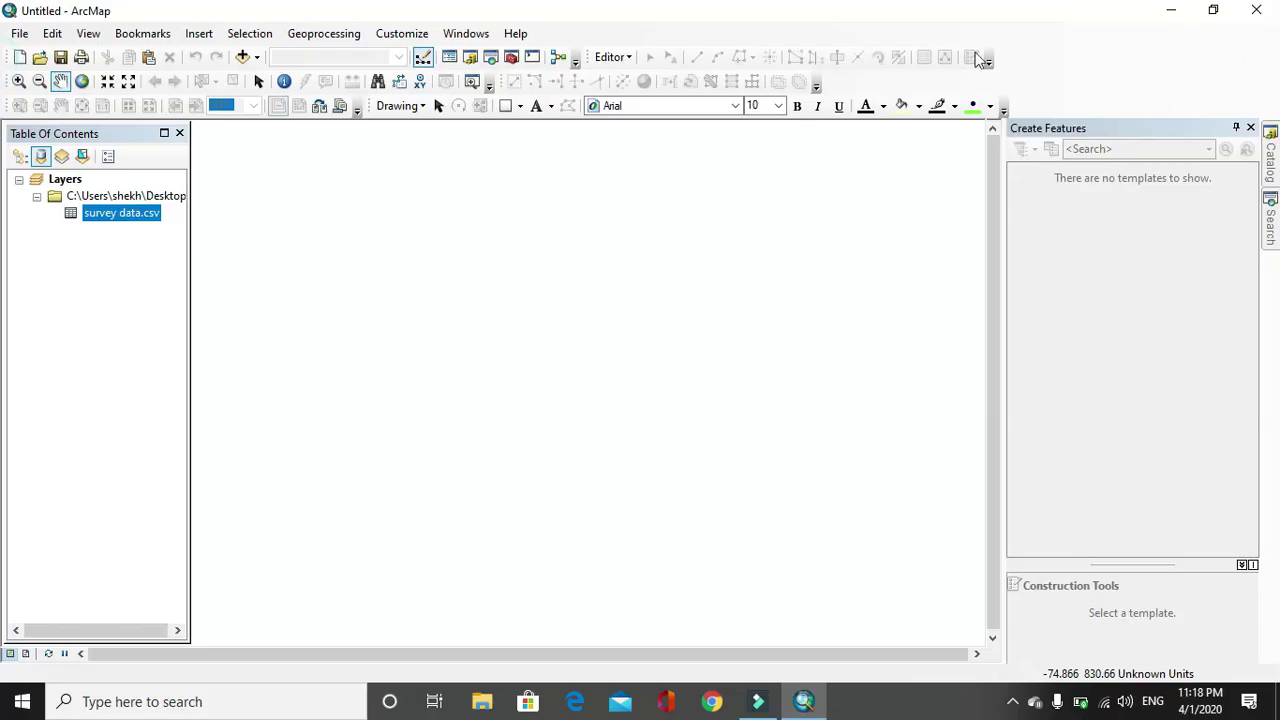
In Display XY Data for survey data.csv, keep X as the X field and choose Z for the Z field
right_click(147, 210)
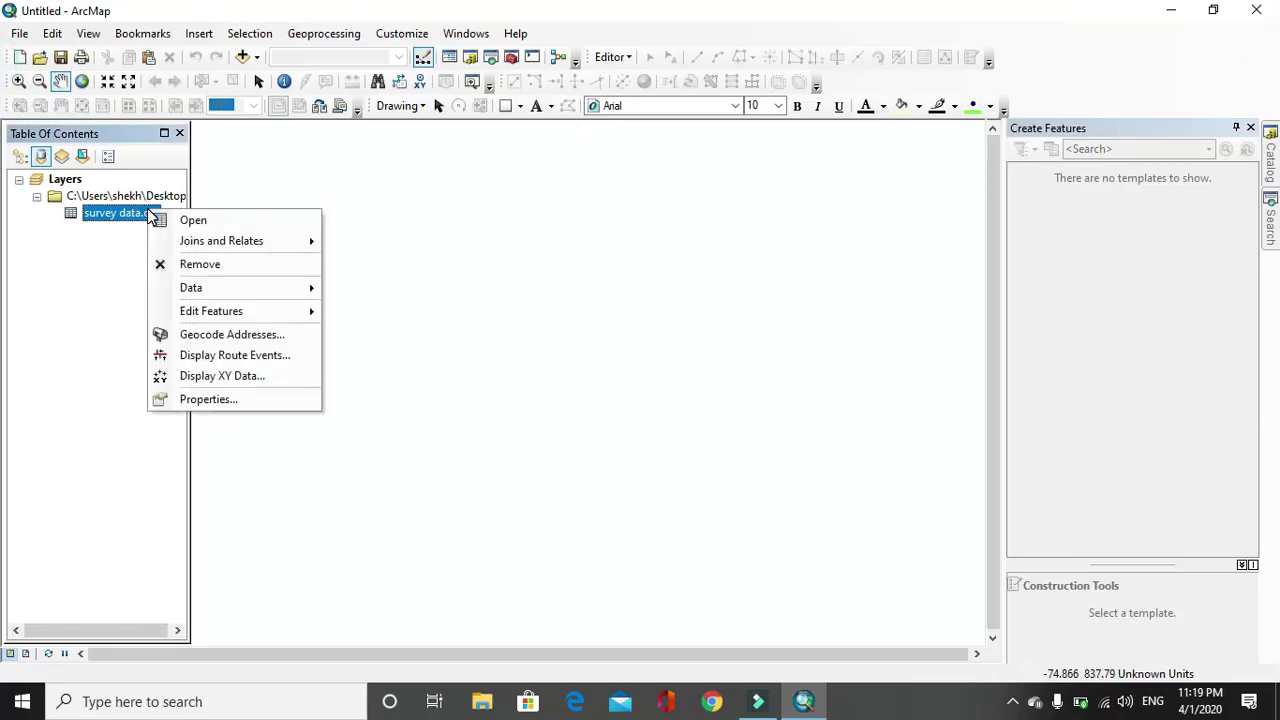
click(251, 374)
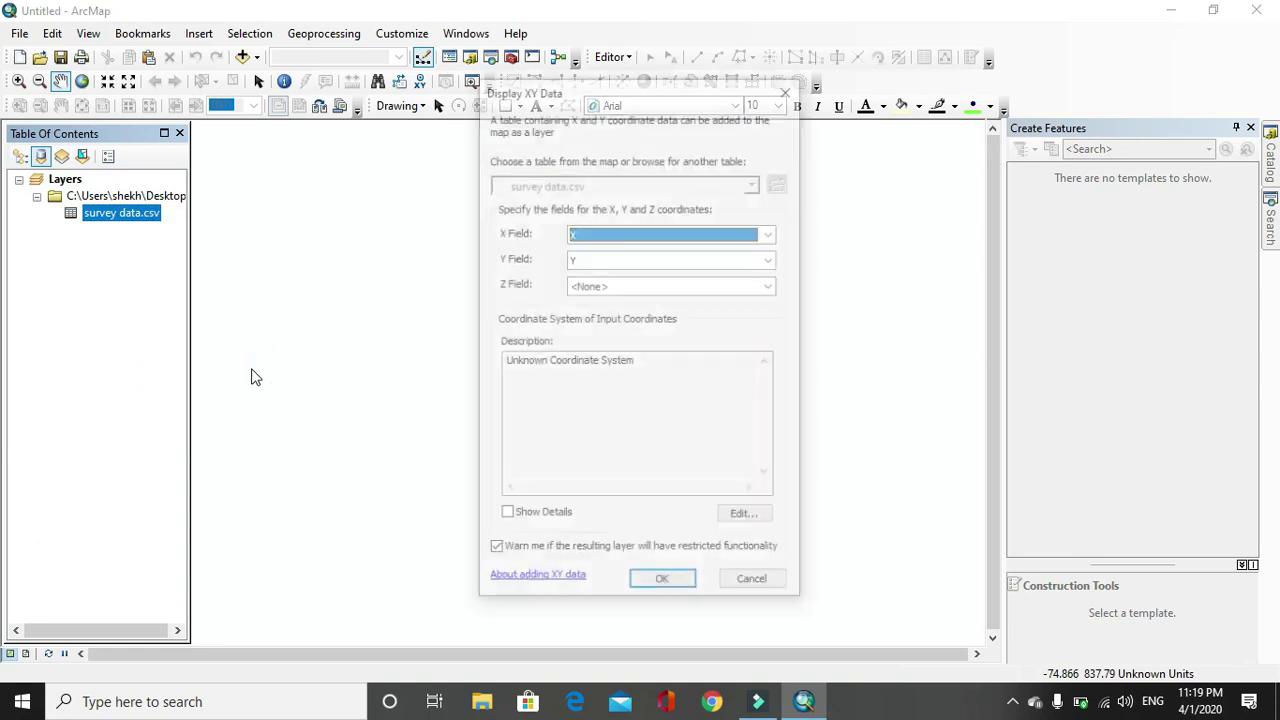
click(664, 232)
click(676, 236)
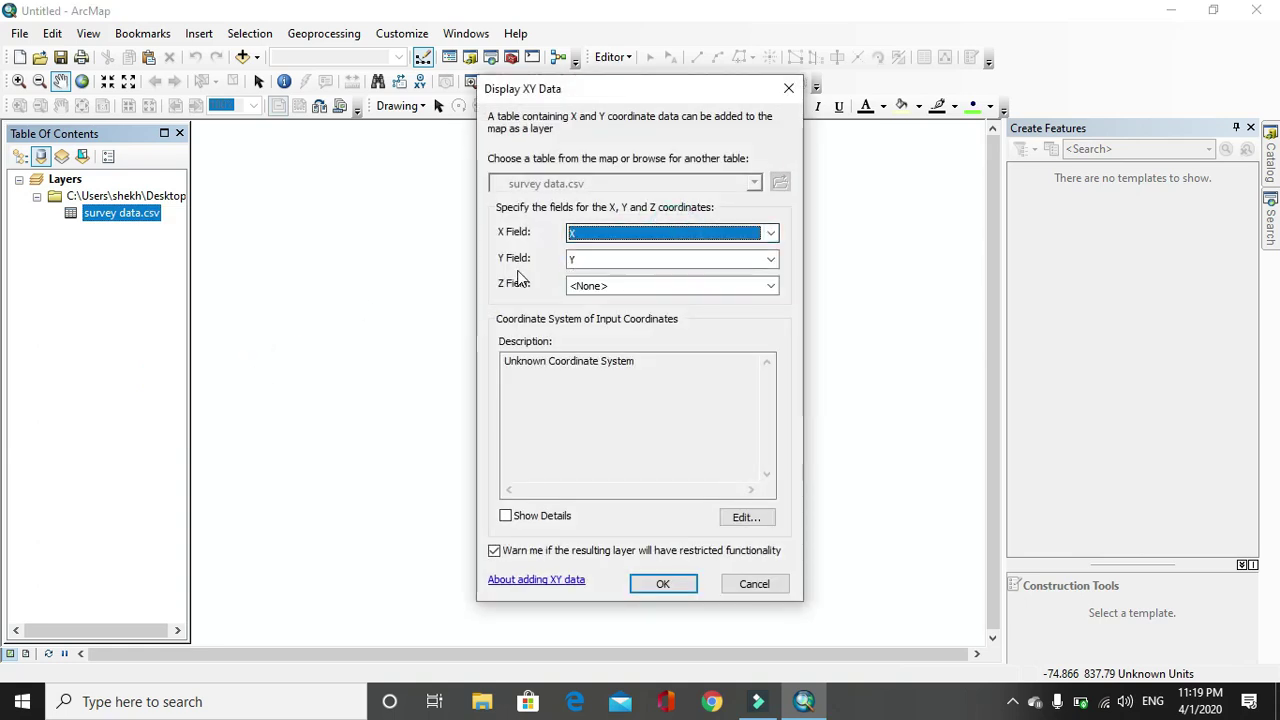
click(640, 288)
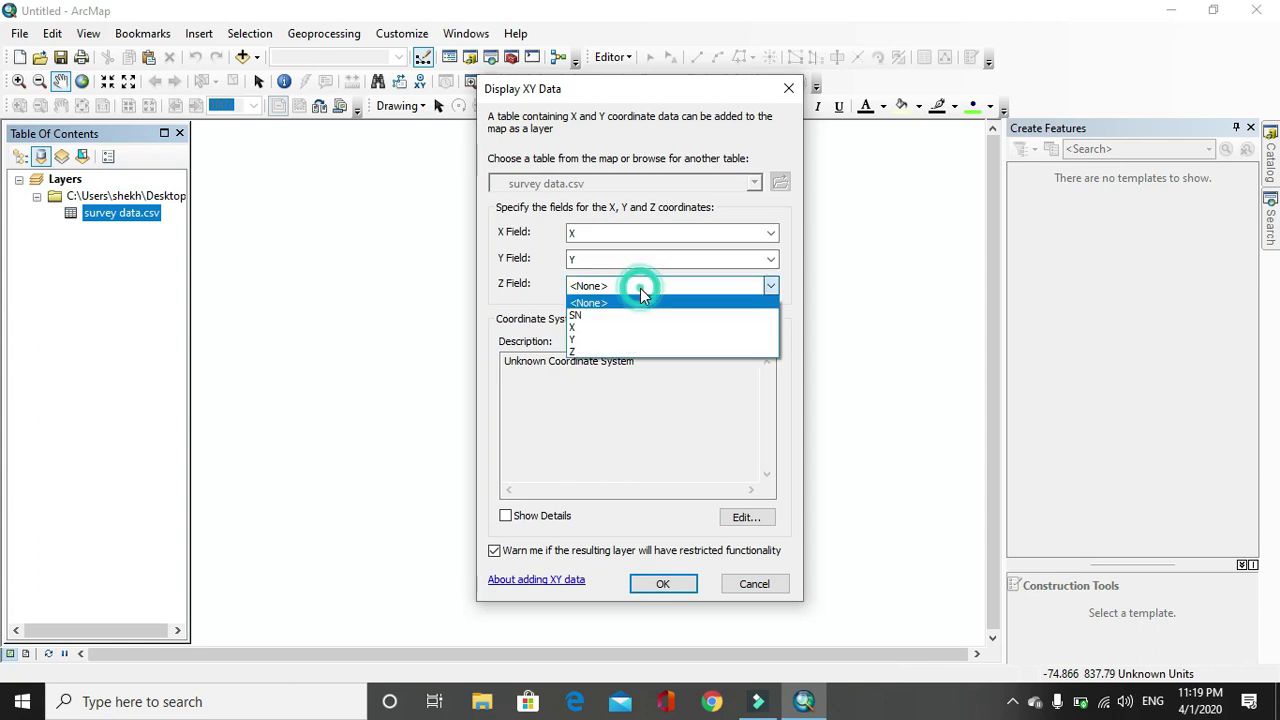
click(596, 351)
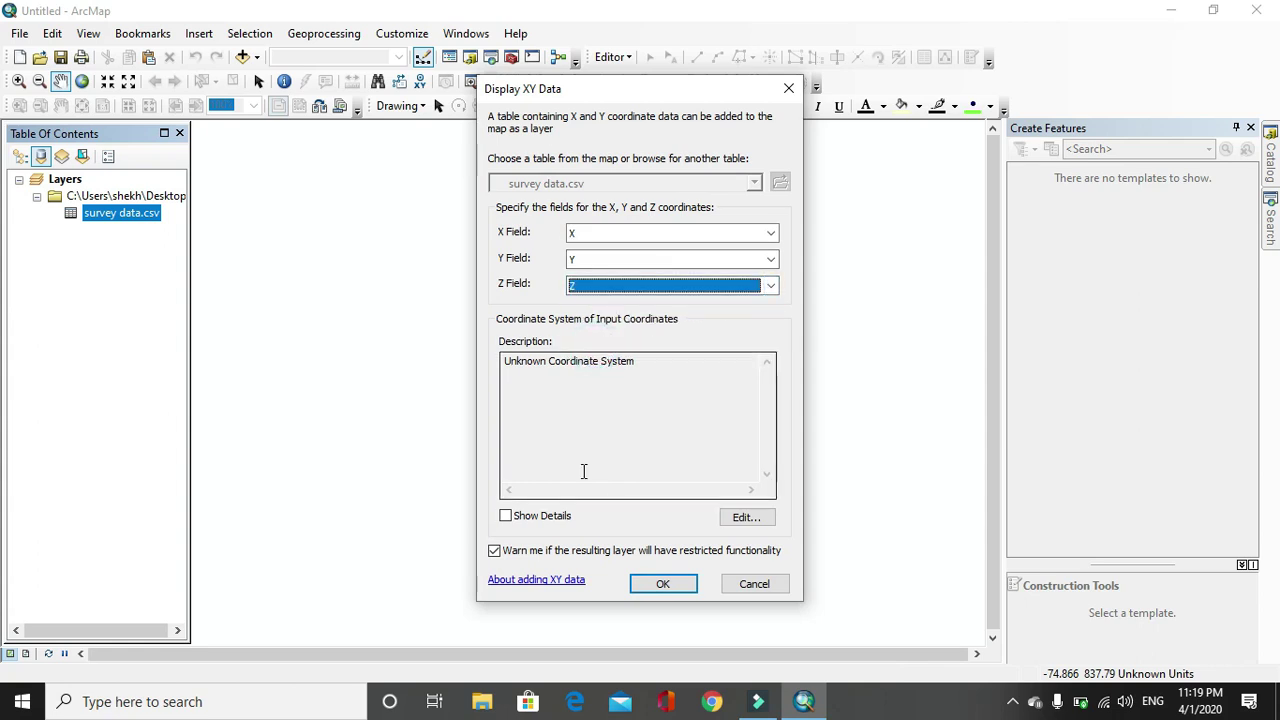
Choose Projected > UTM > WGS 1984 > Northern Hemisphere > WGS 1984 UTM Zone 45N as the coordinate system
click(747, 517)
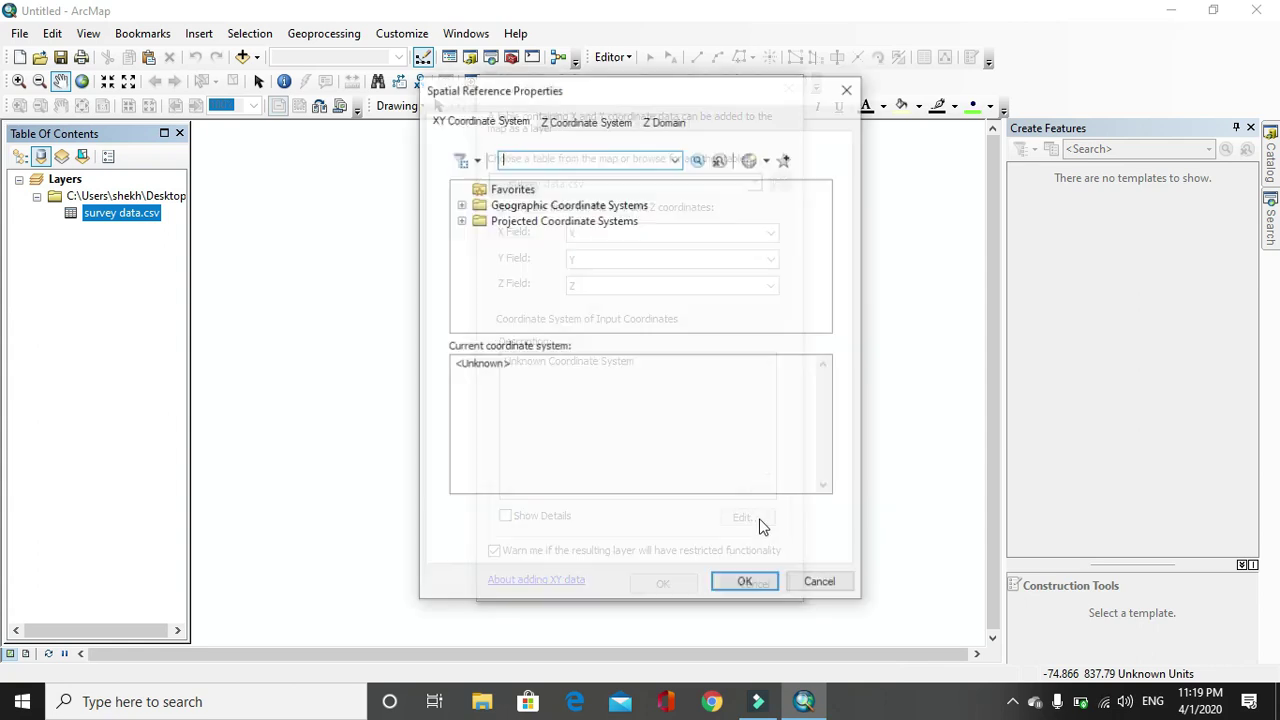
click(460, 220)
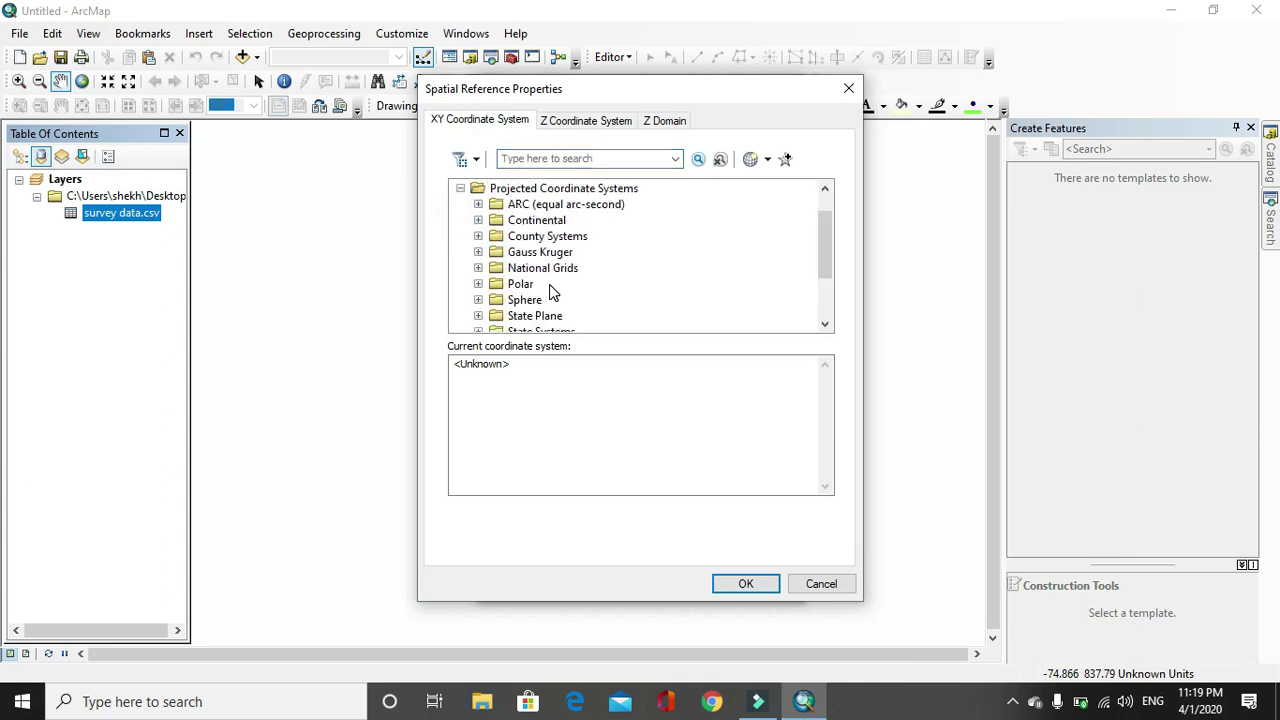
scroll(555, 290, down, 2)
click(478, 287)
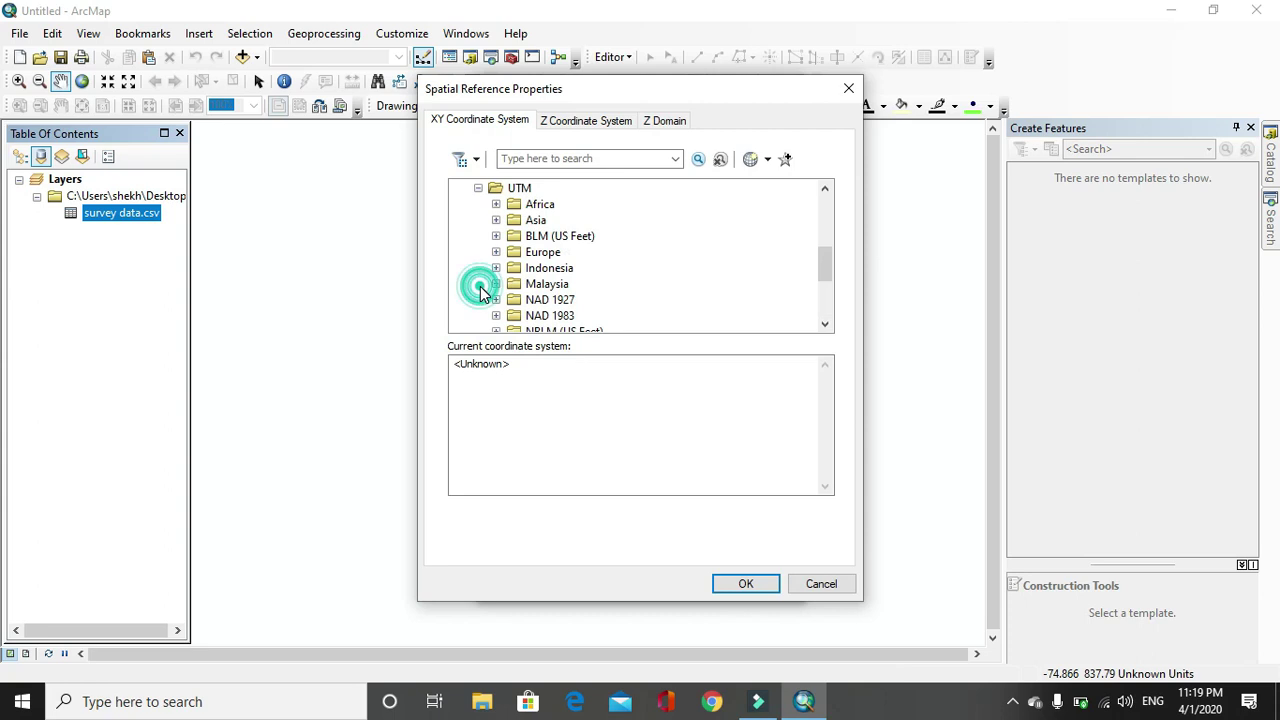
scroll(580, 280, down, 3)
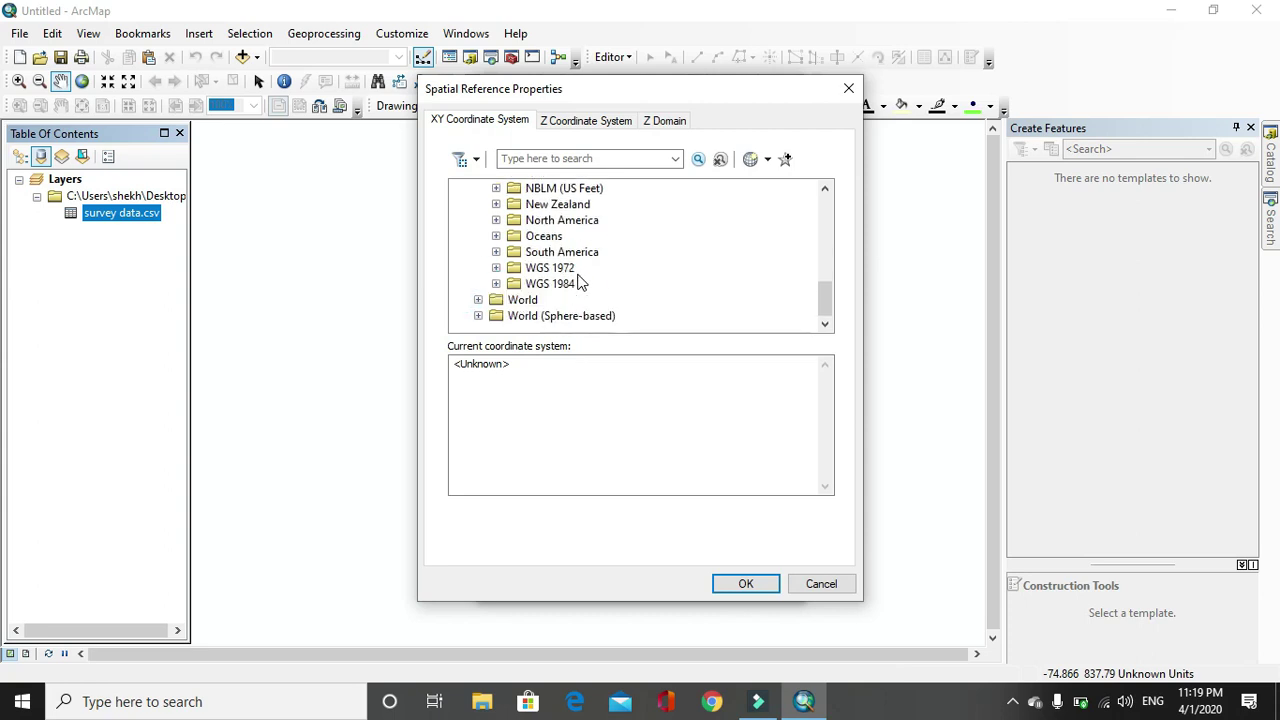
click(496, 284)
click(513, 300)
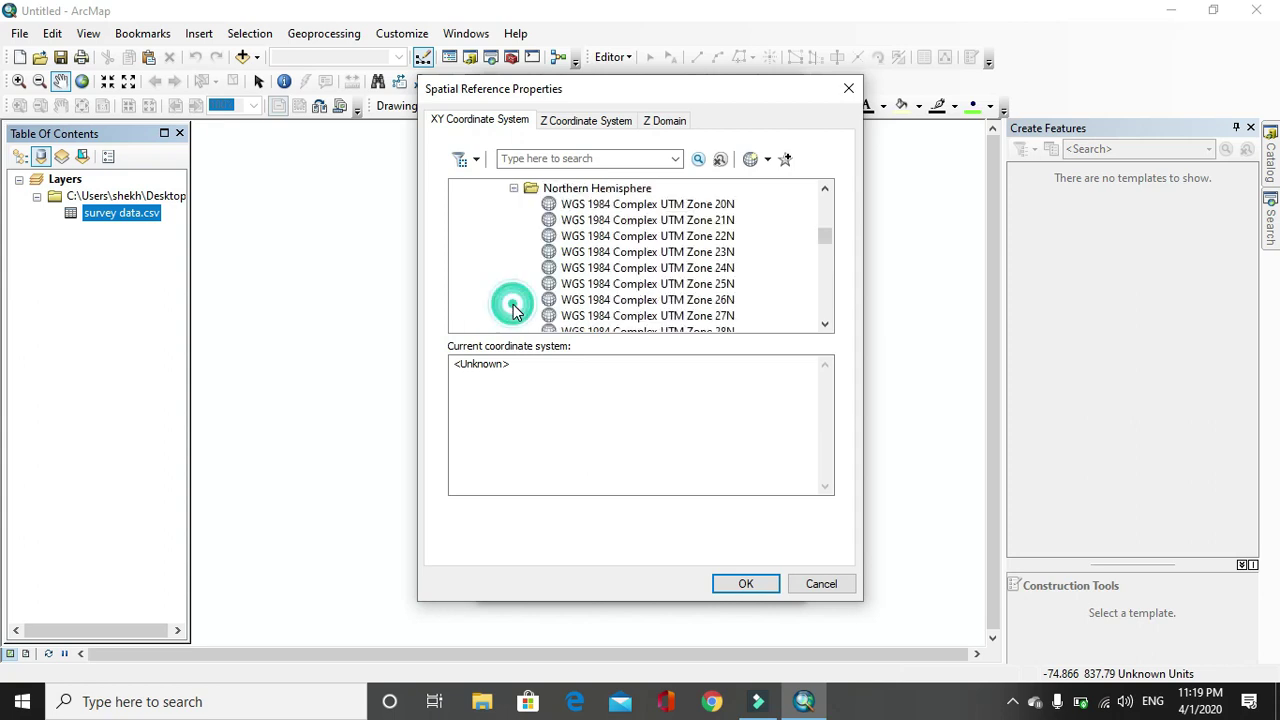
scroll(648, 258, down, 10)
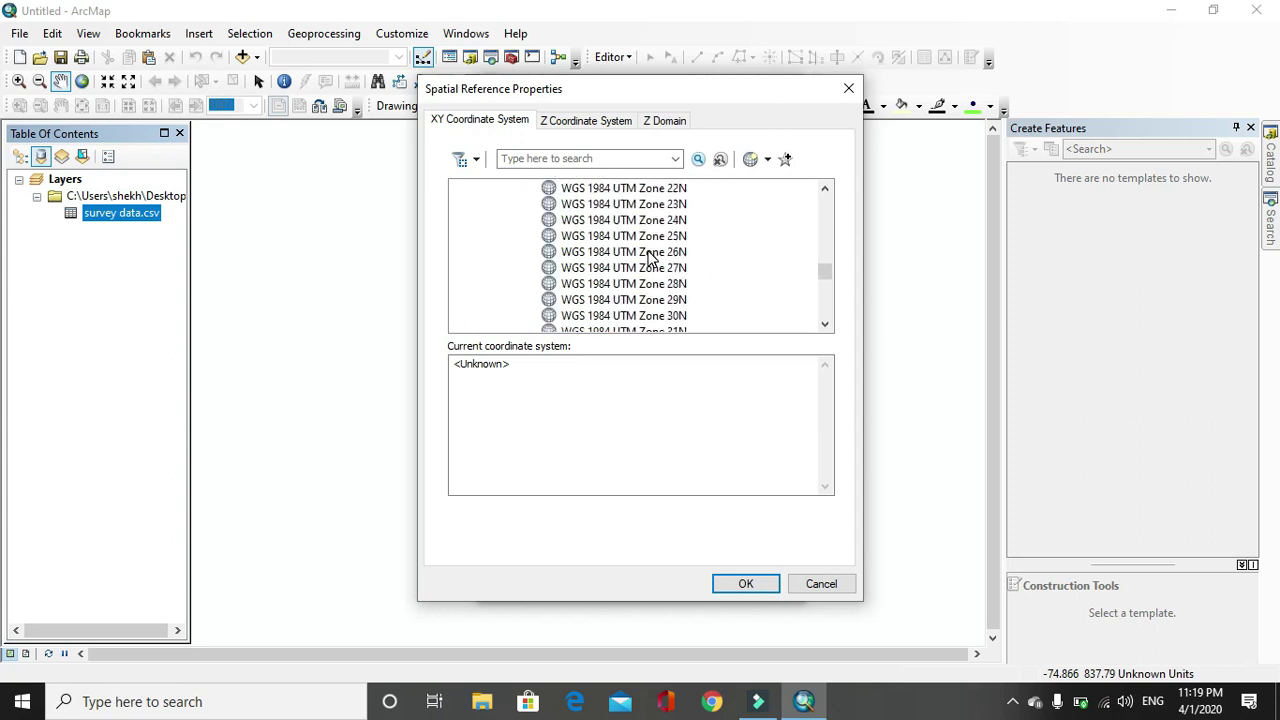
scroll(648, 258, down, 8)
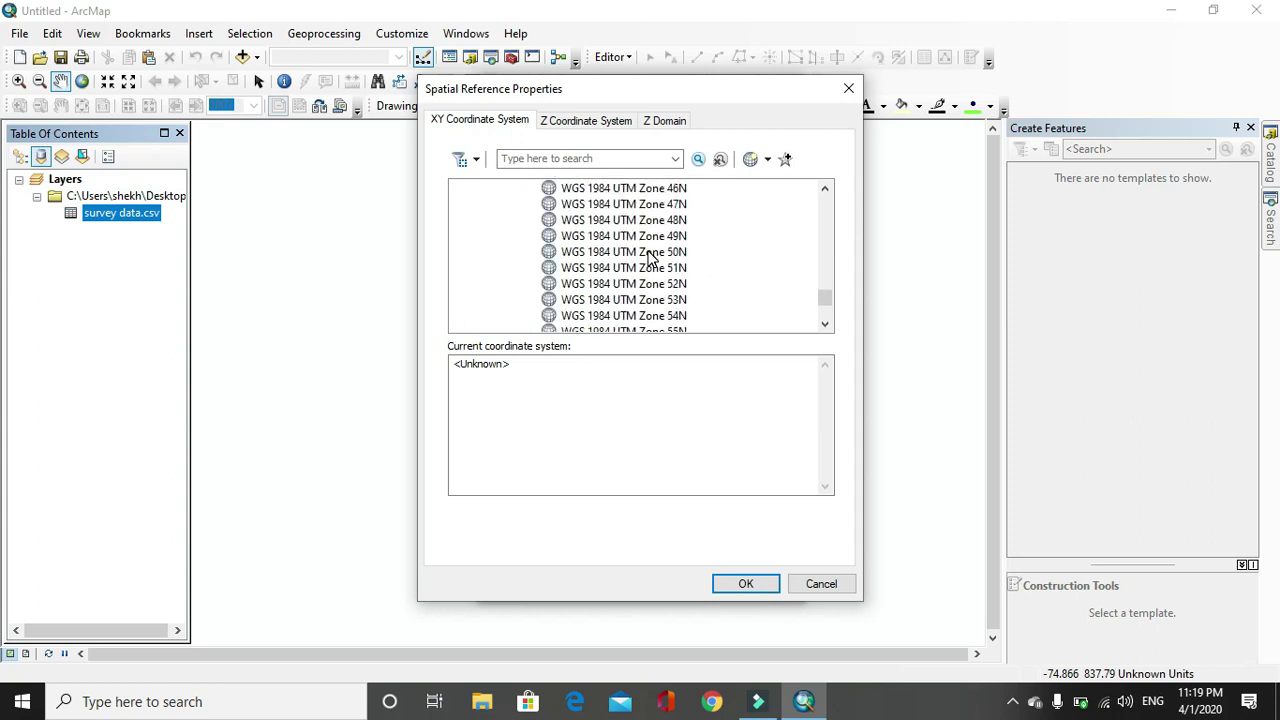
scroll(648, 258, up, 1)
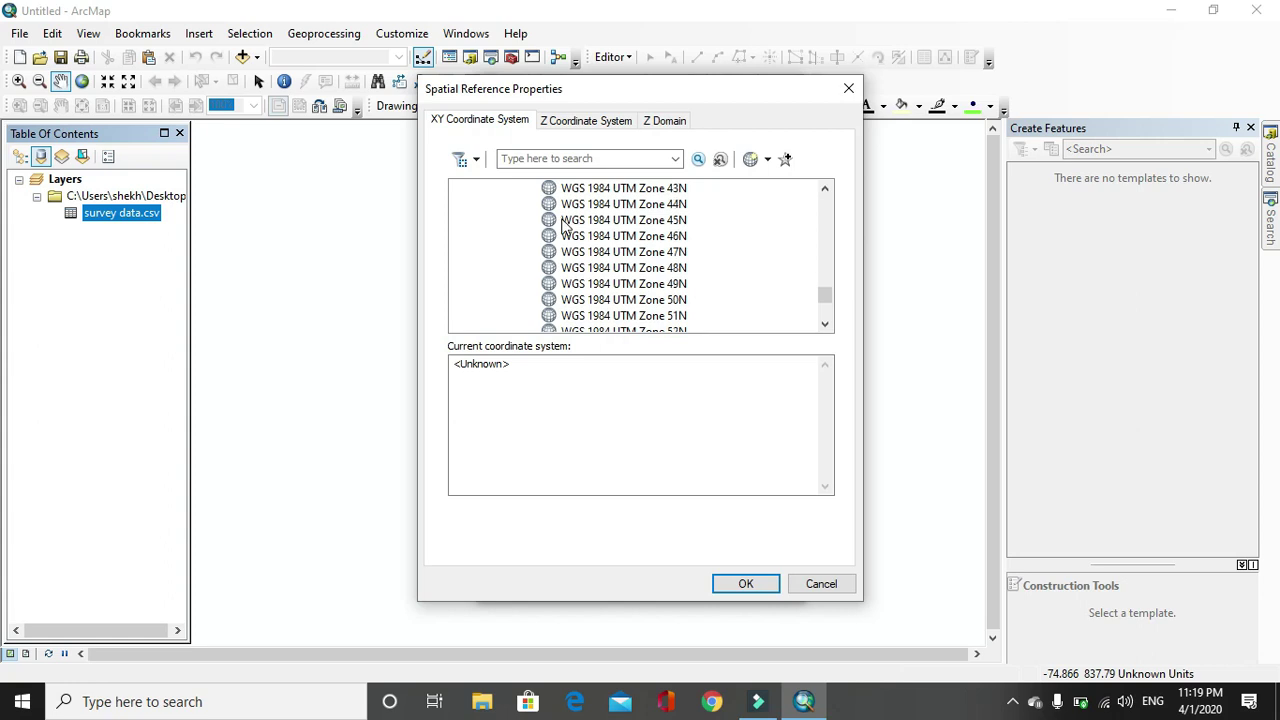
double_click(622, 220)
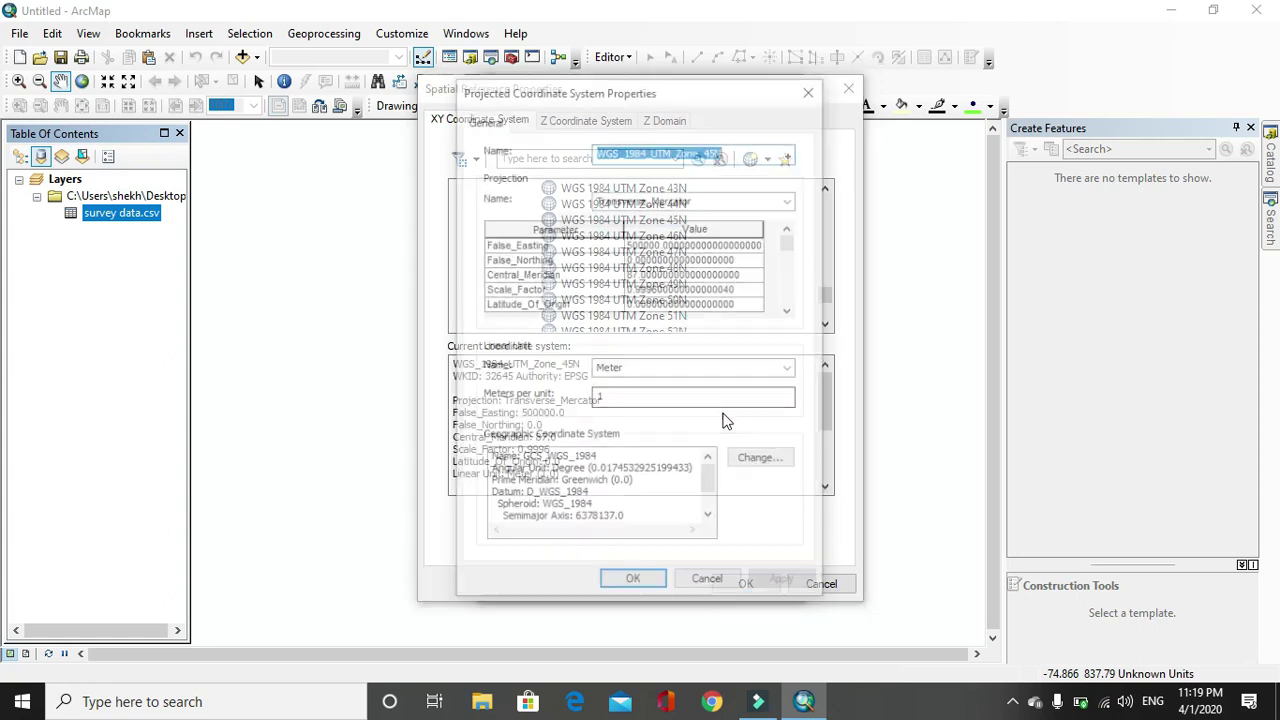
Apply Zone 45N and add the survey points as an events layer, accepting the Object-ID warning
click(633, 583)
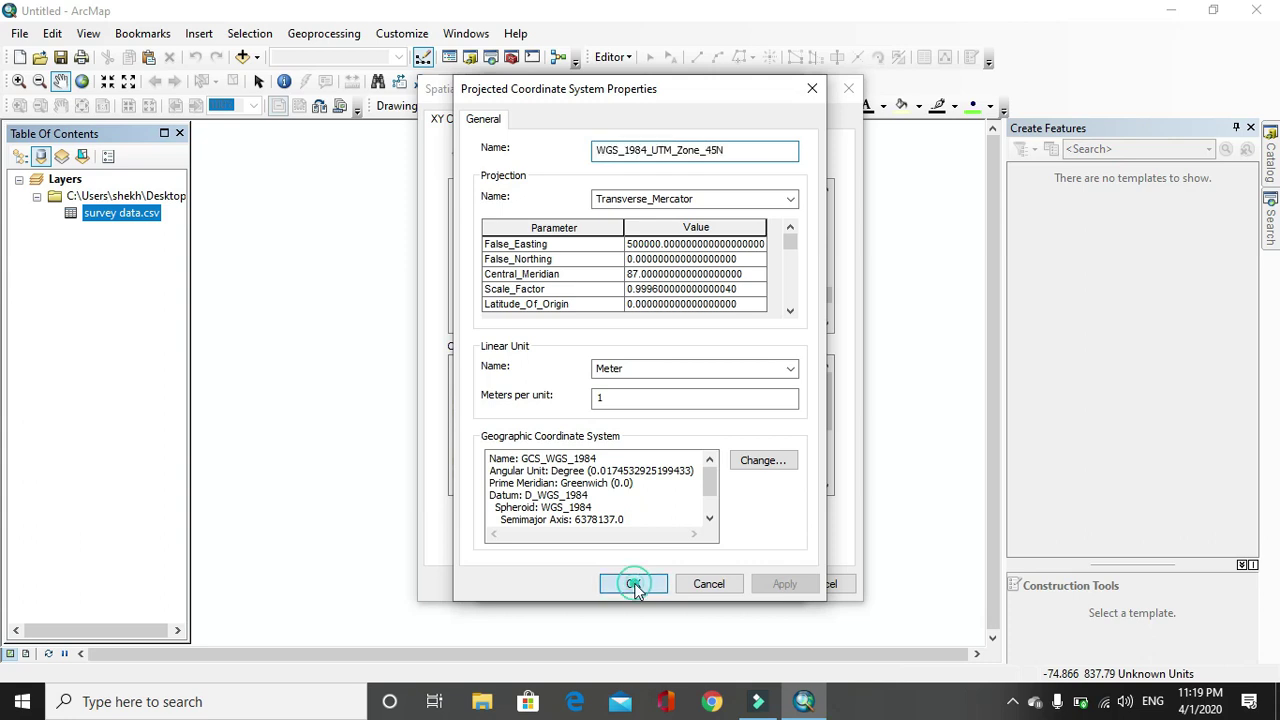
click(760, 583)
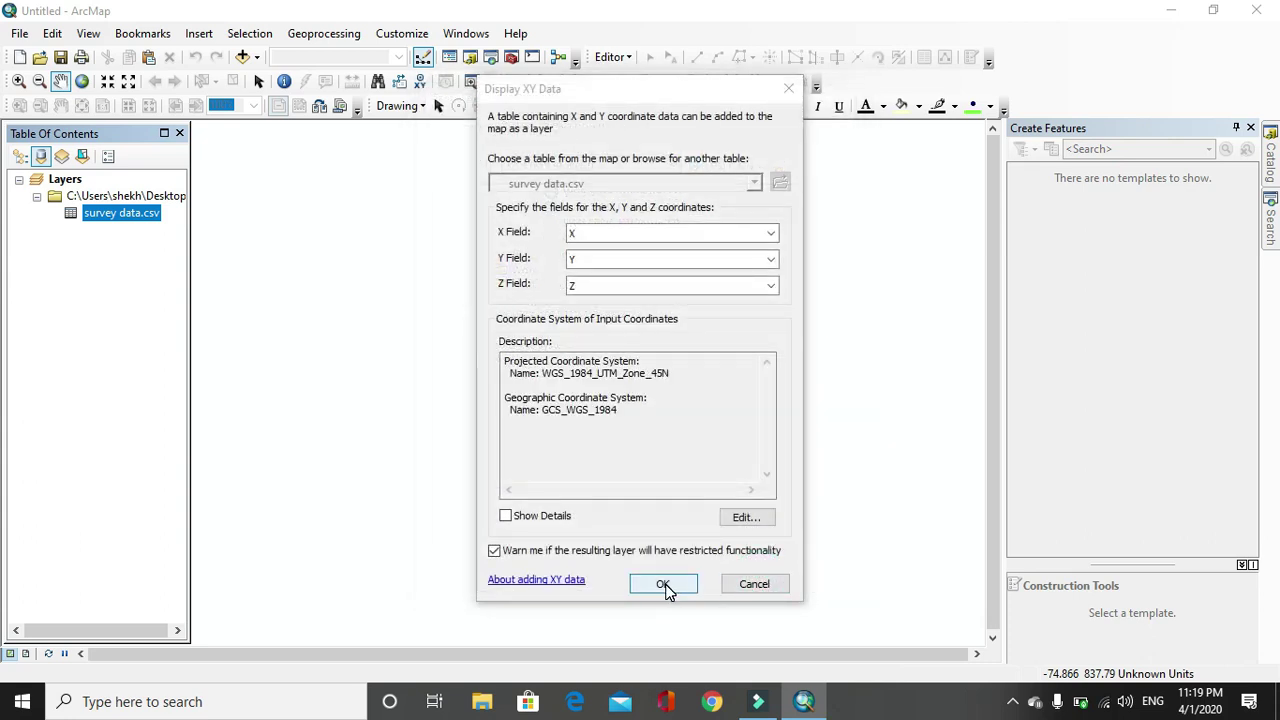
click(664, 586)
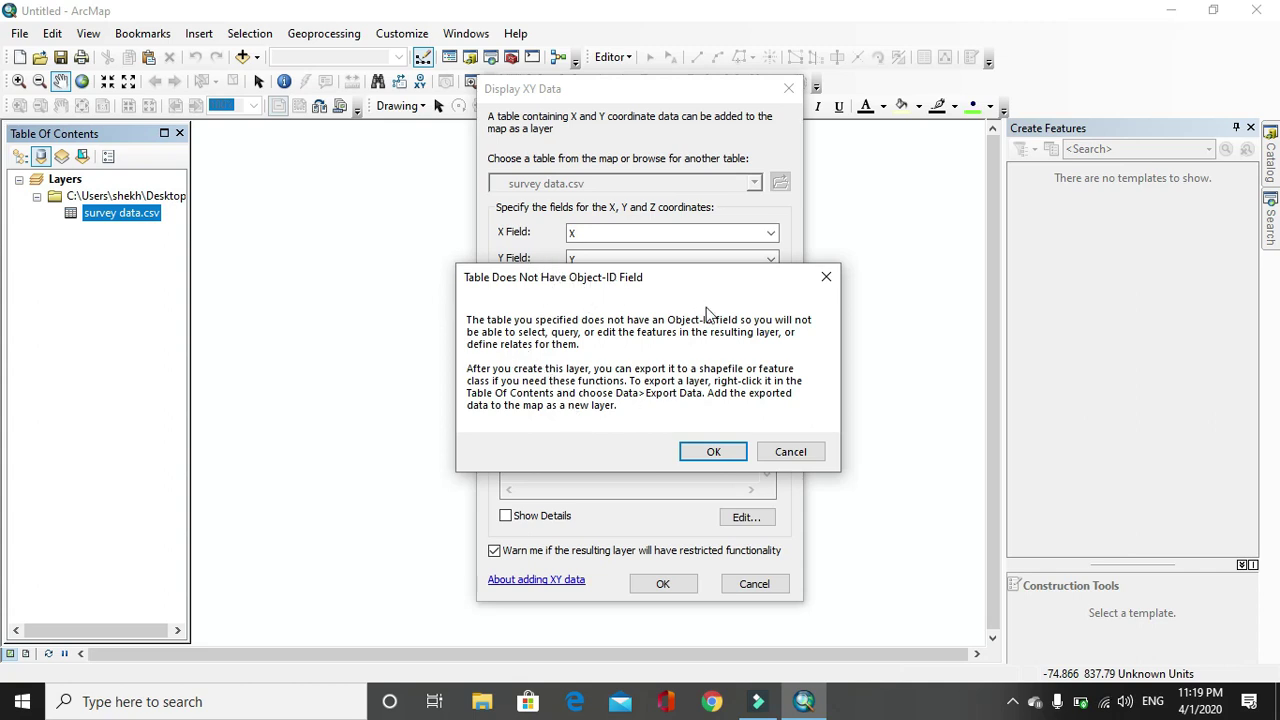
click(711, 453)
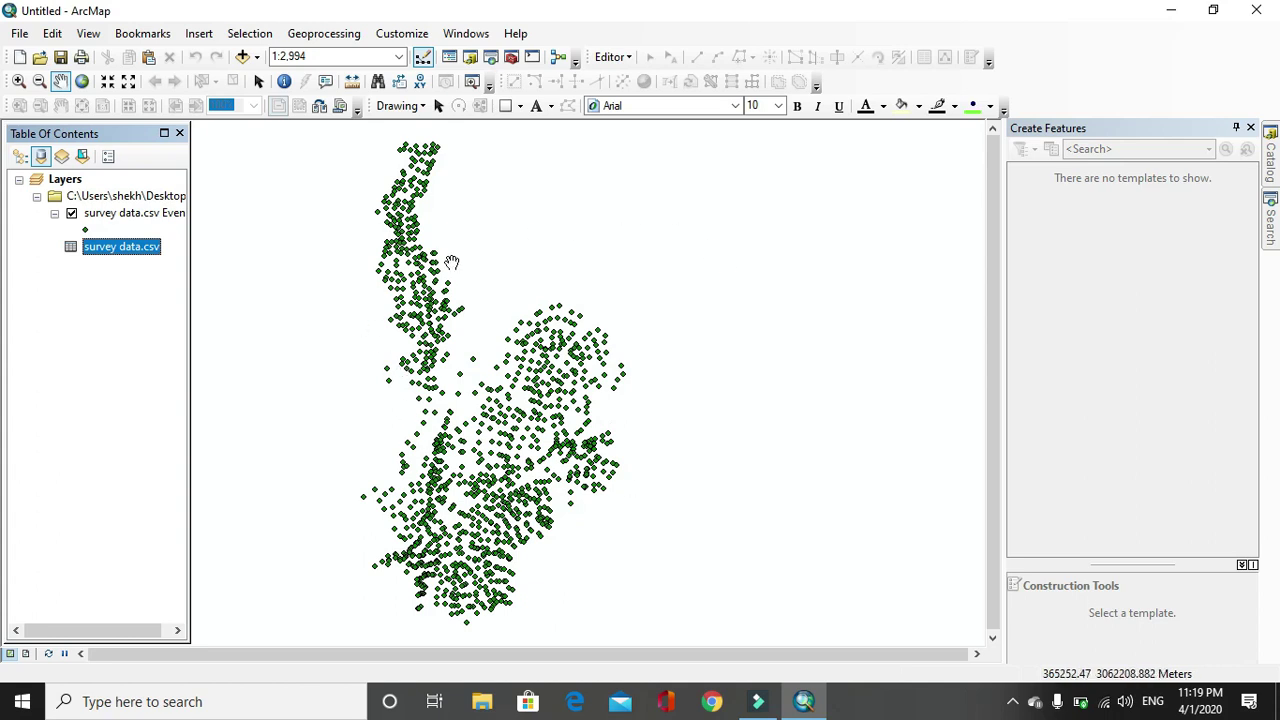
Open ArcToolbox and expand Spatial Analyst Tools > Interpolation to reveal Topo to Raster
click(511, 60)
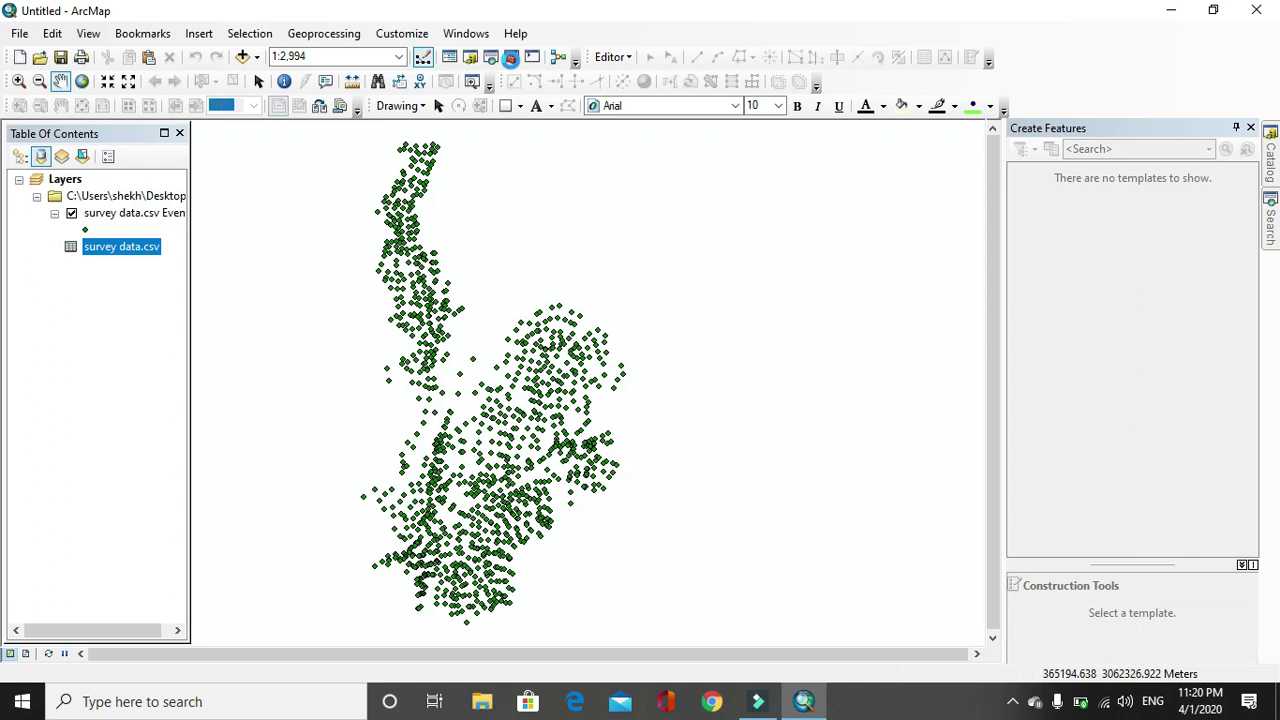
click(510, 57)
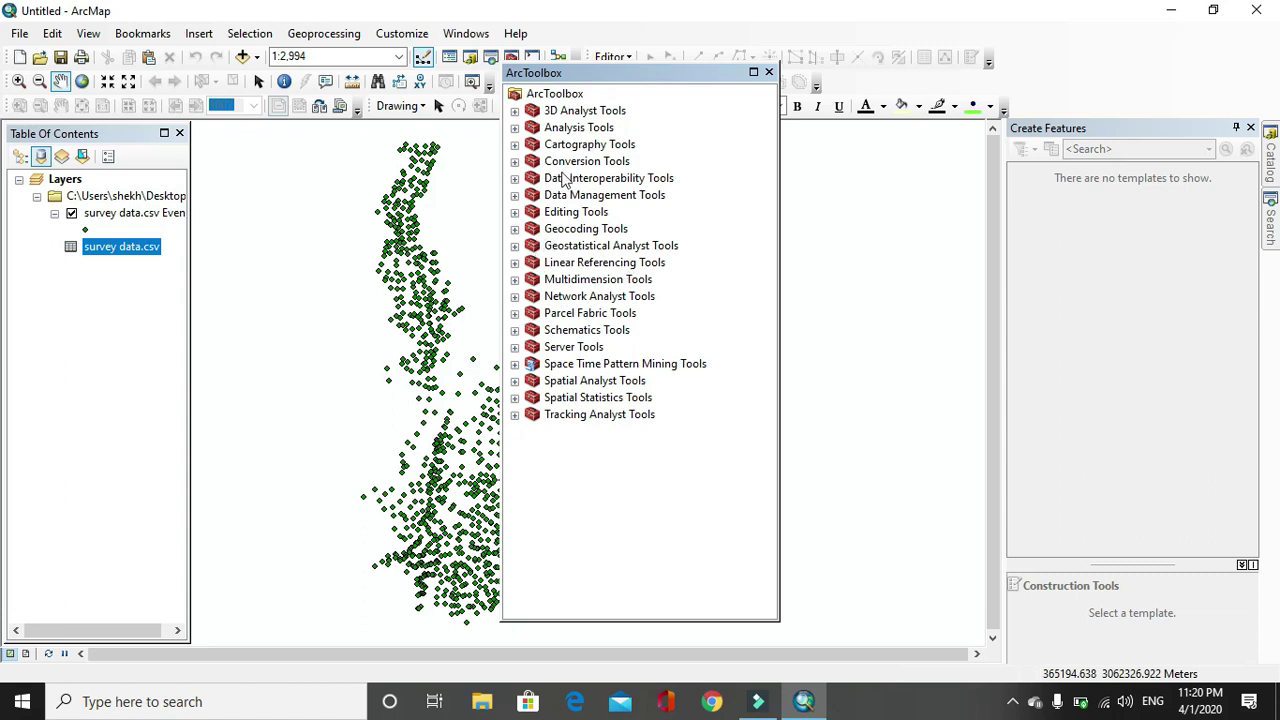
click(515, 382)
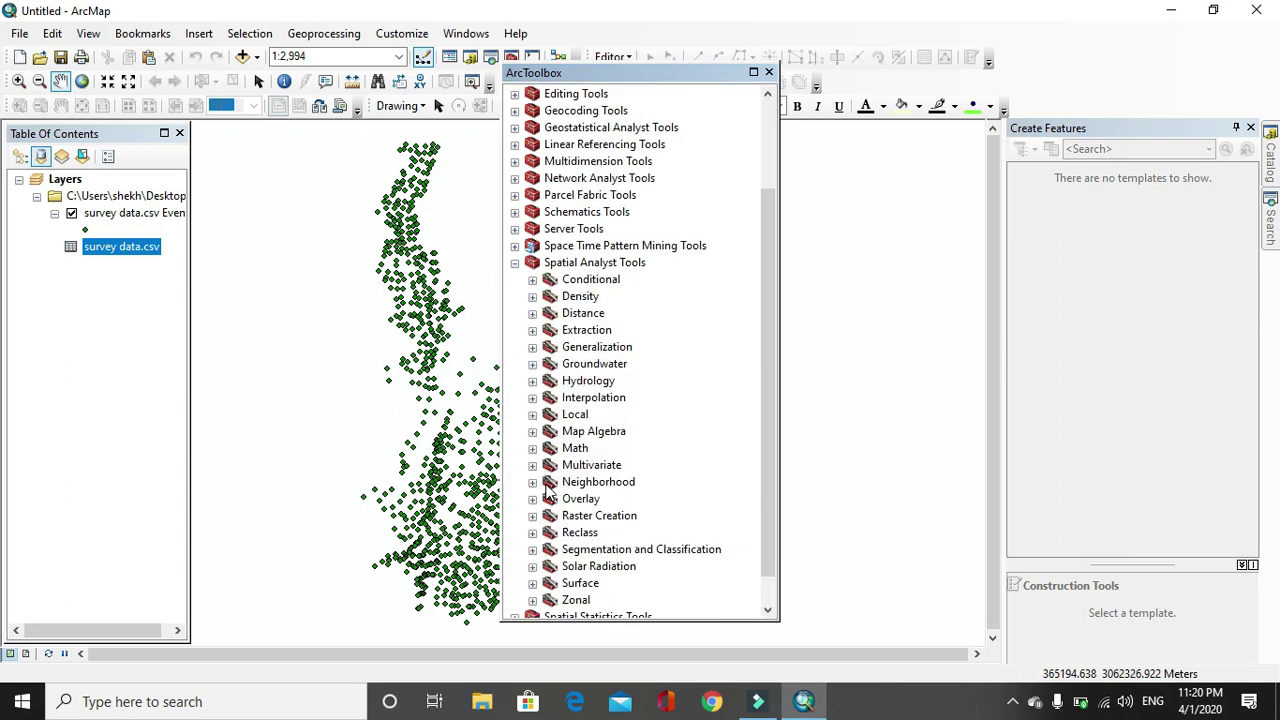
click(533, 398)
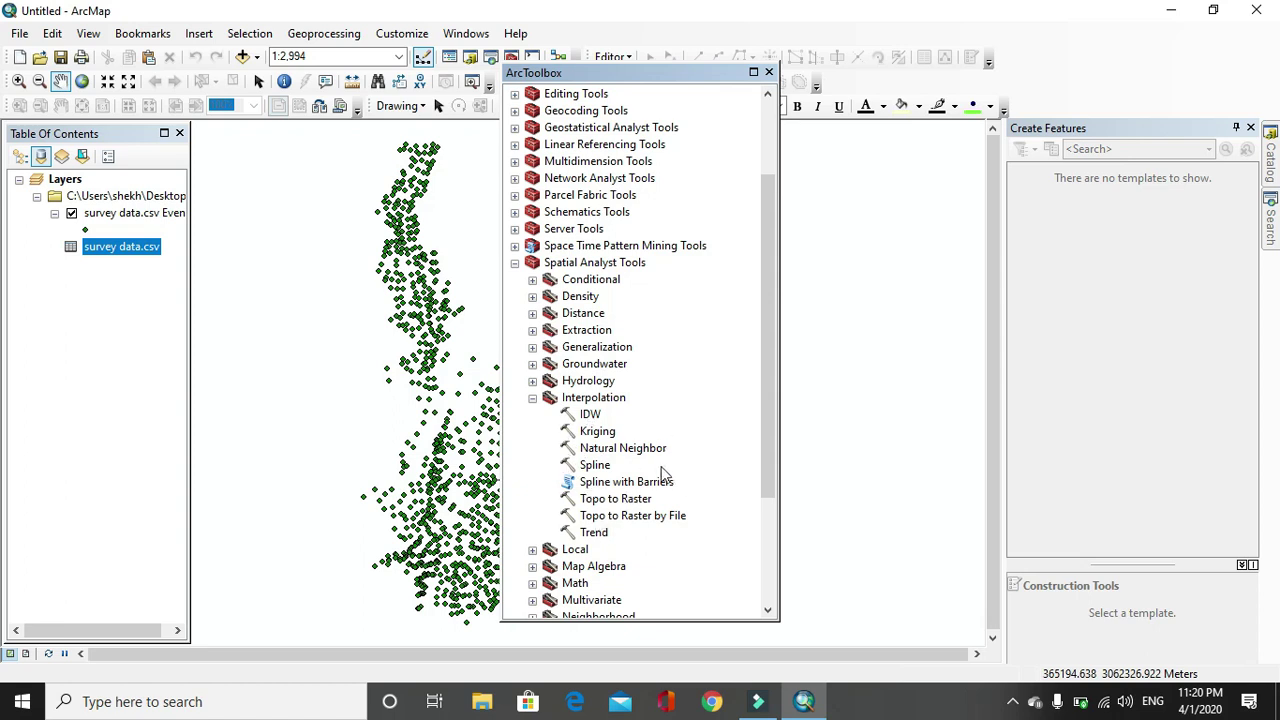
Run Topo to Raster on the survey data.csv Events points with Field Z and Type PointElevation
double_click(615, 498)
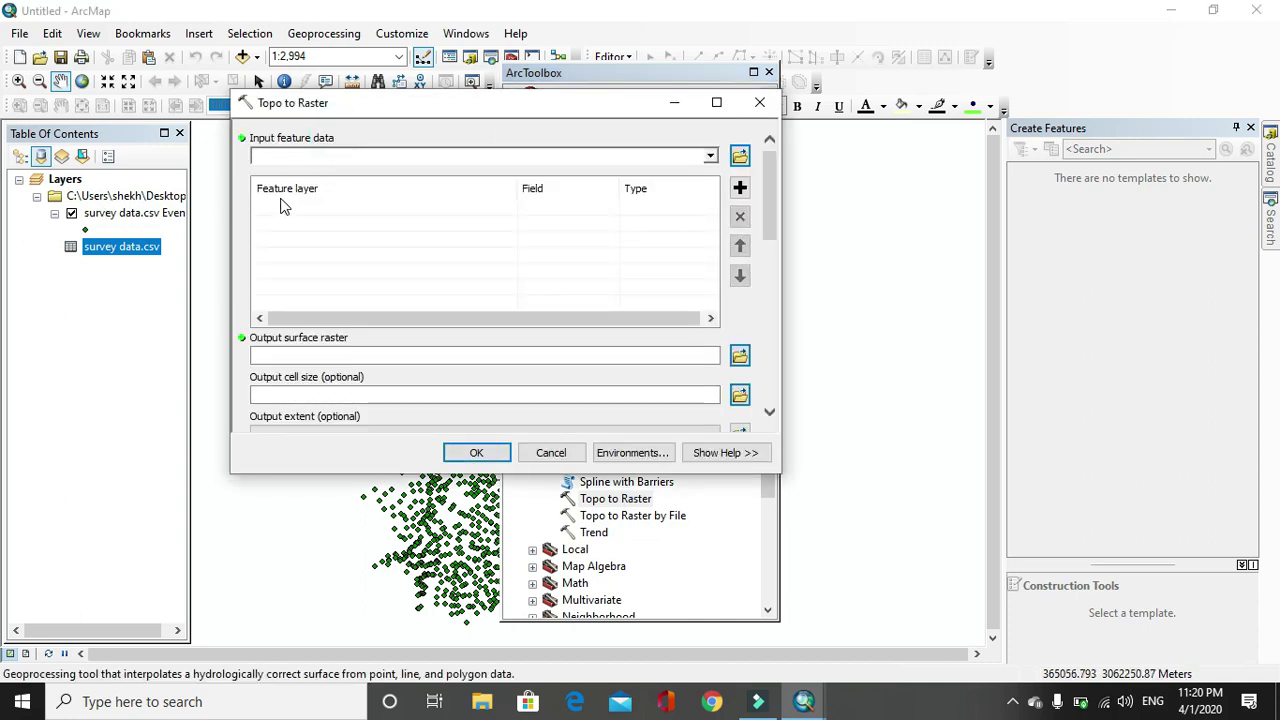
drag(118, 218, 246, 224)
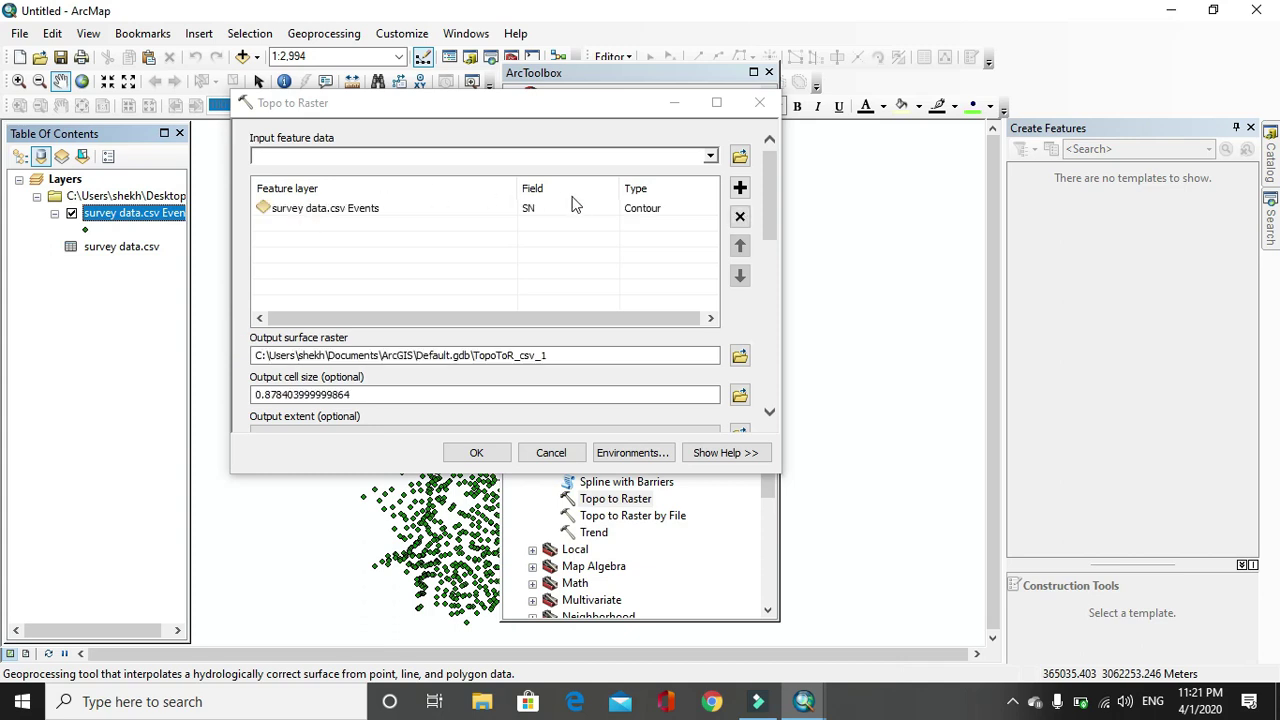
click(571, 208)
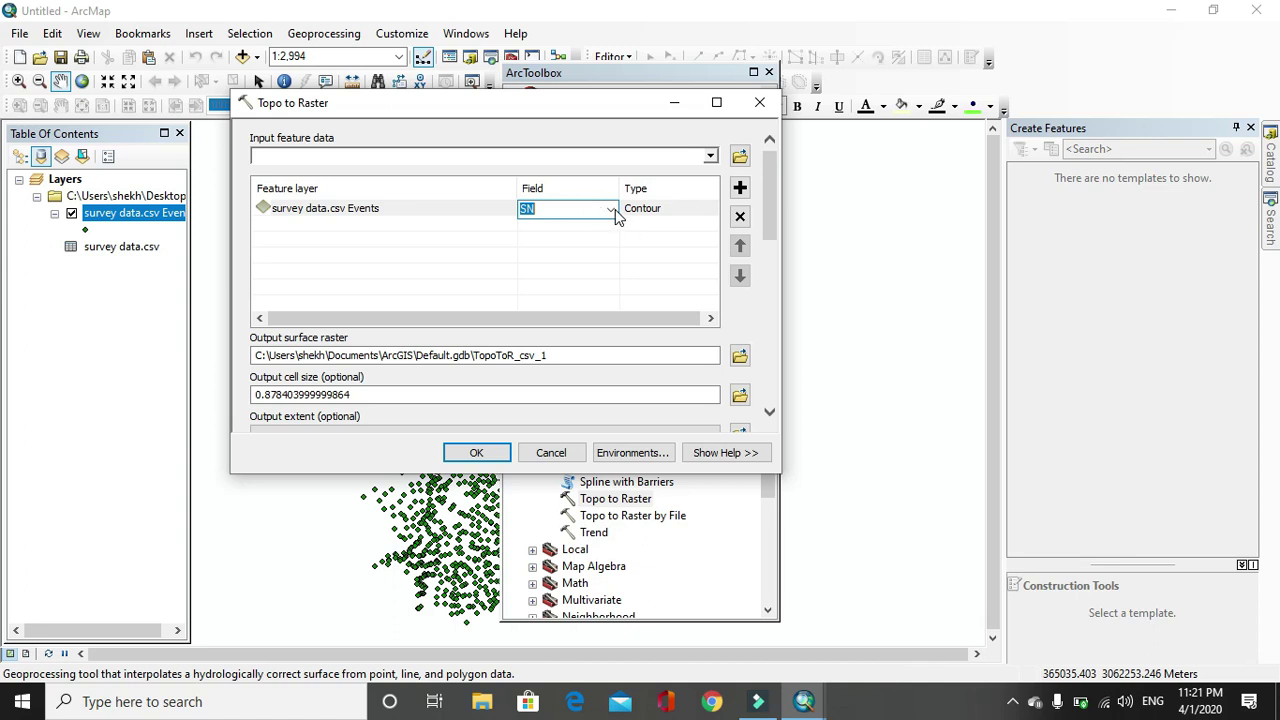
click(611, 210)
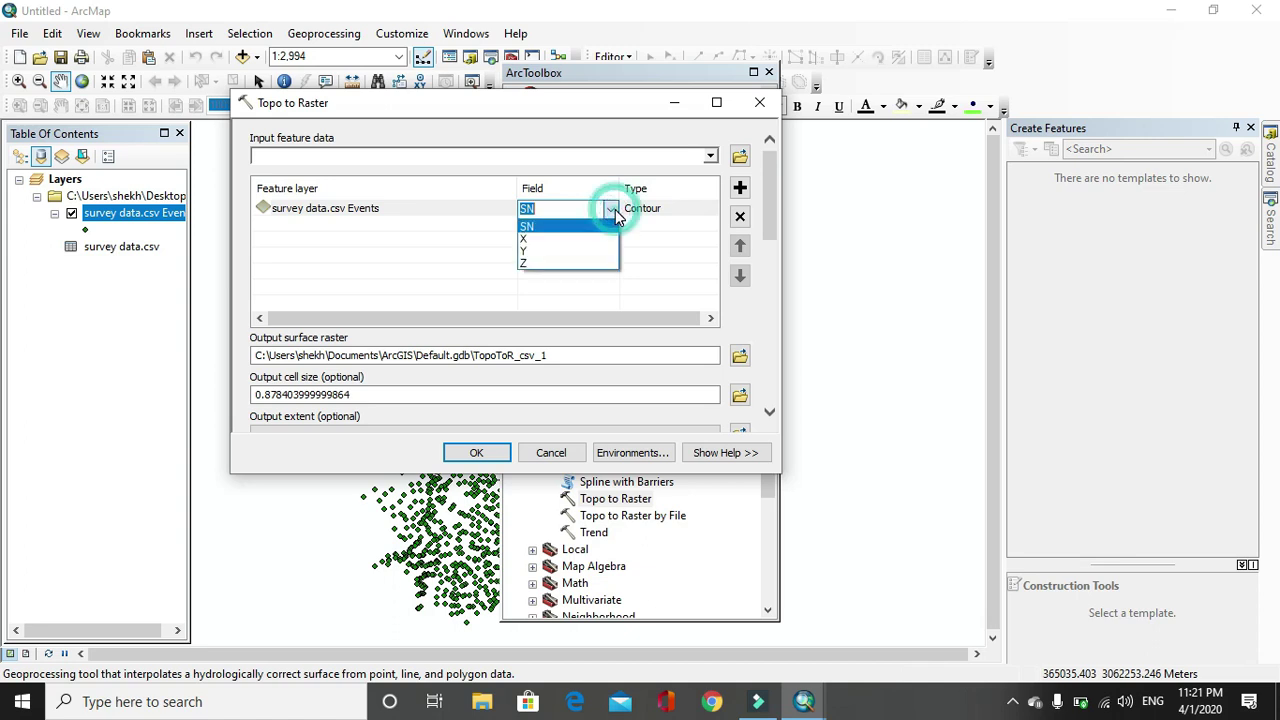
click(555, 264)
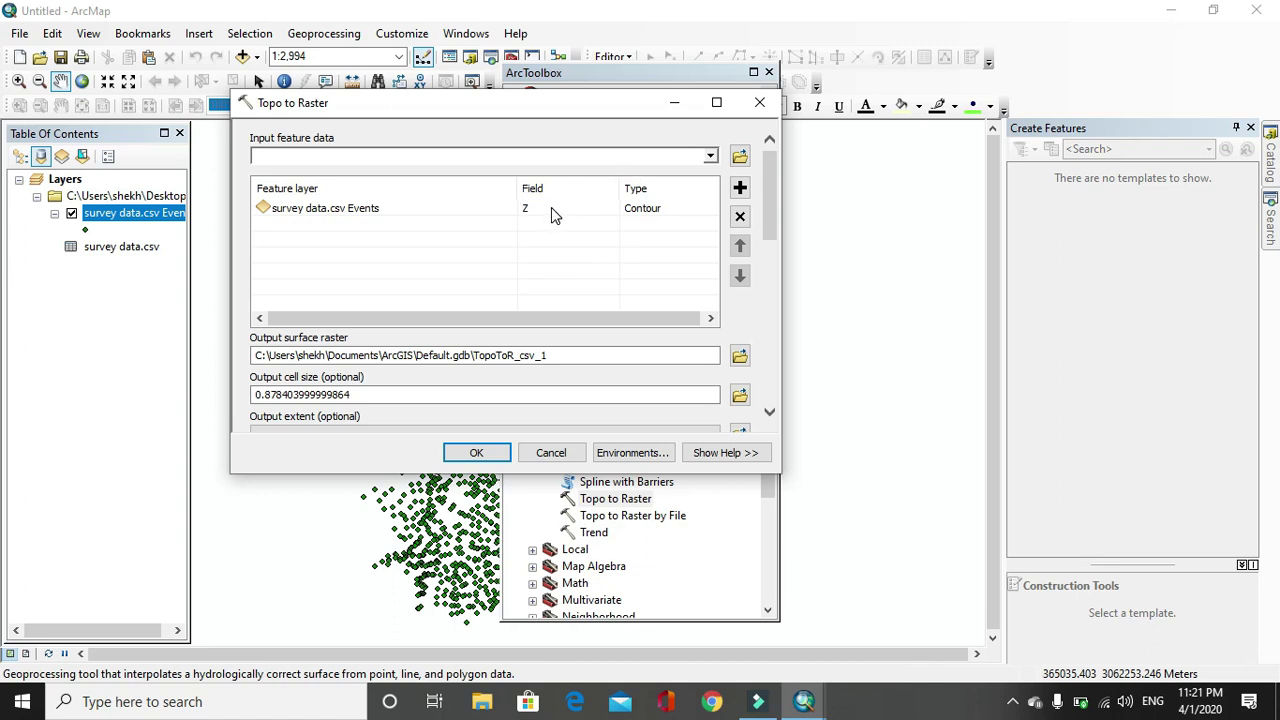
click(646, 207)
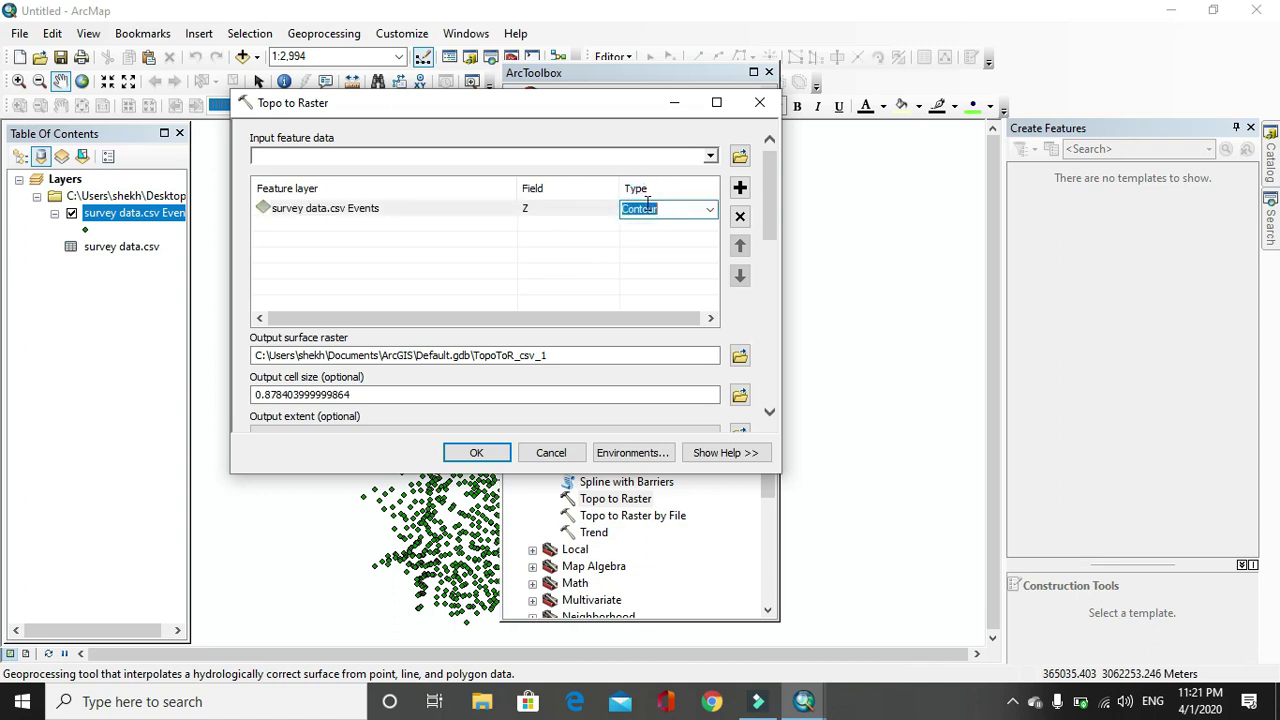
click(710, 211)
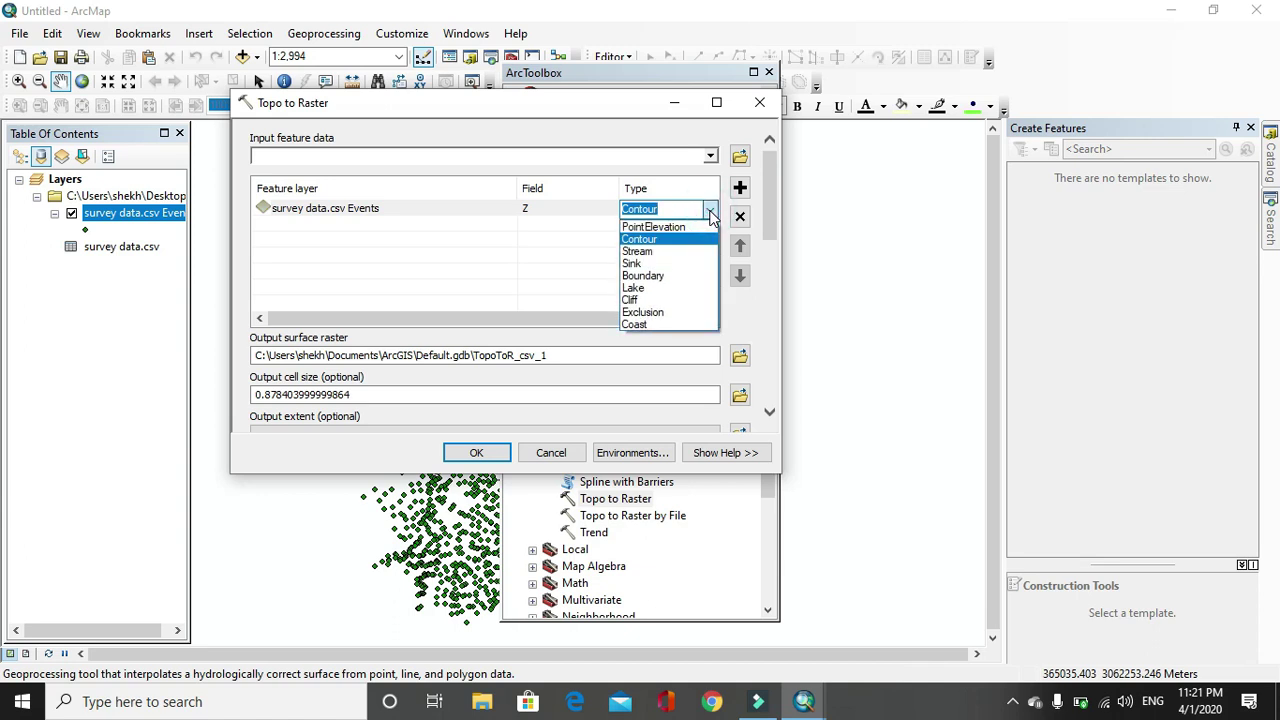
click(655, 227)
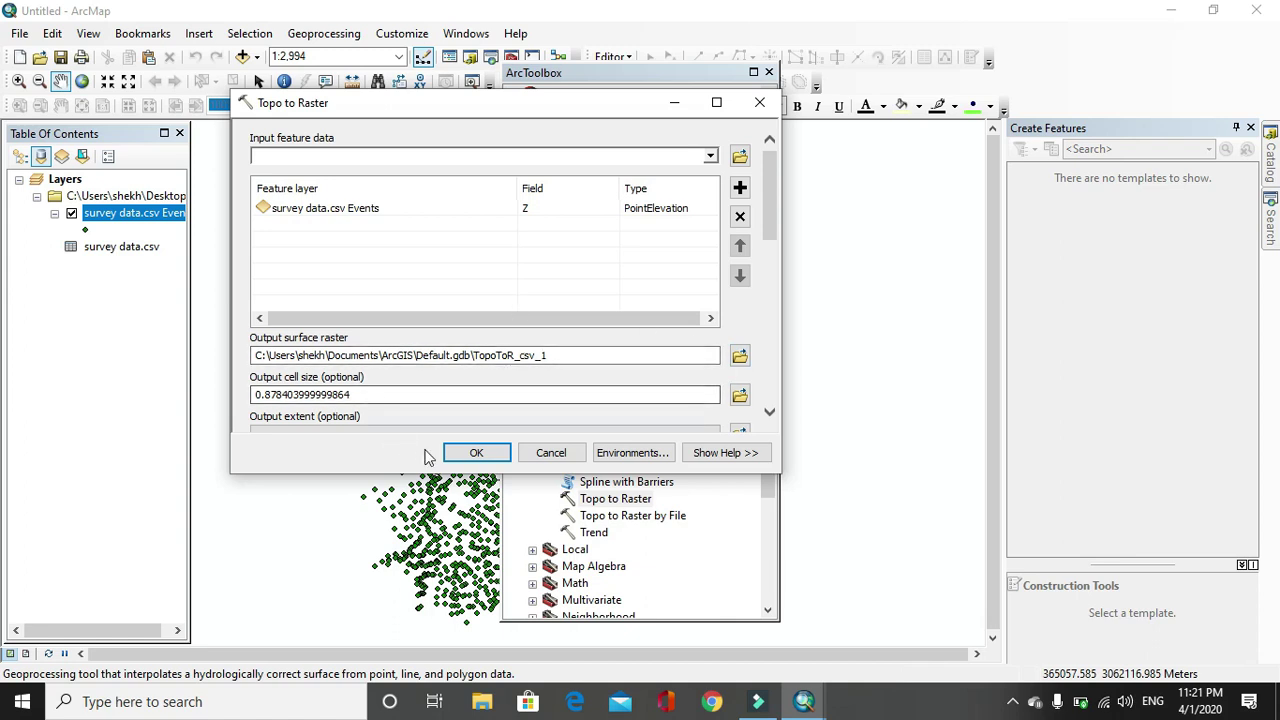
click(476, 455)
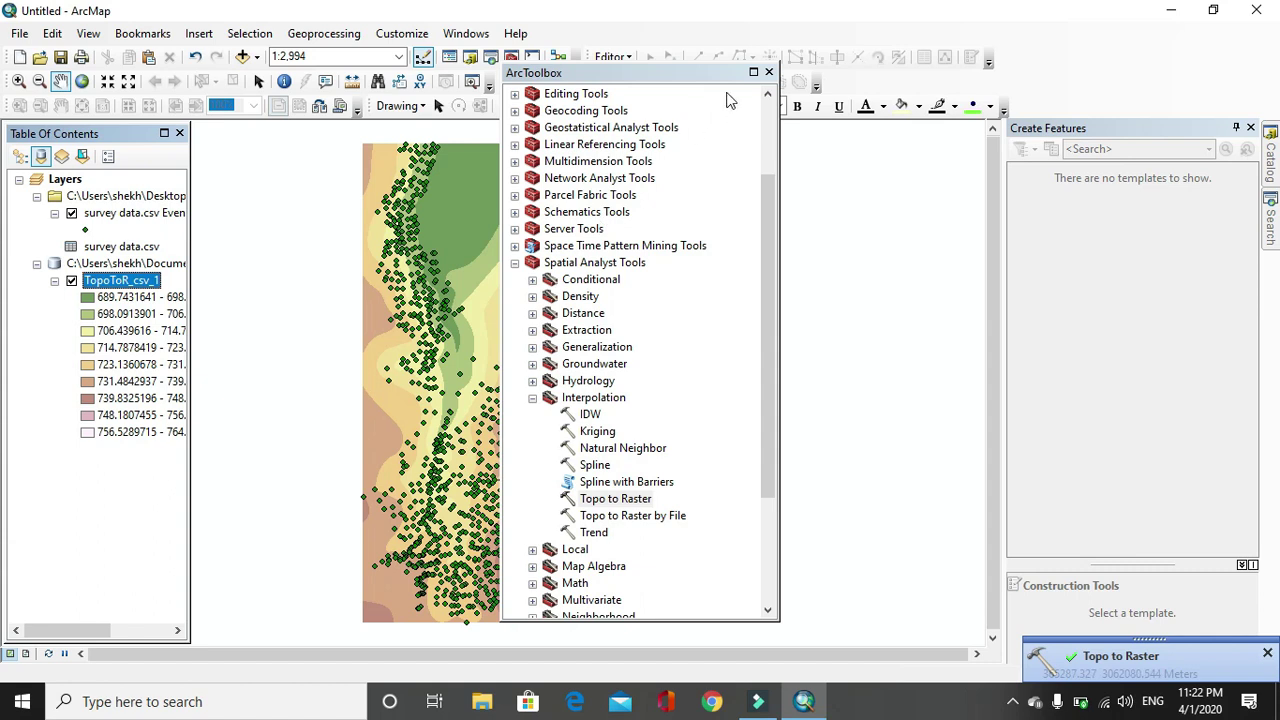
Close the toolbox, pan to centre the TopoToR_csv_1 surface, then reopen ArcToolbox
click(769, 74)
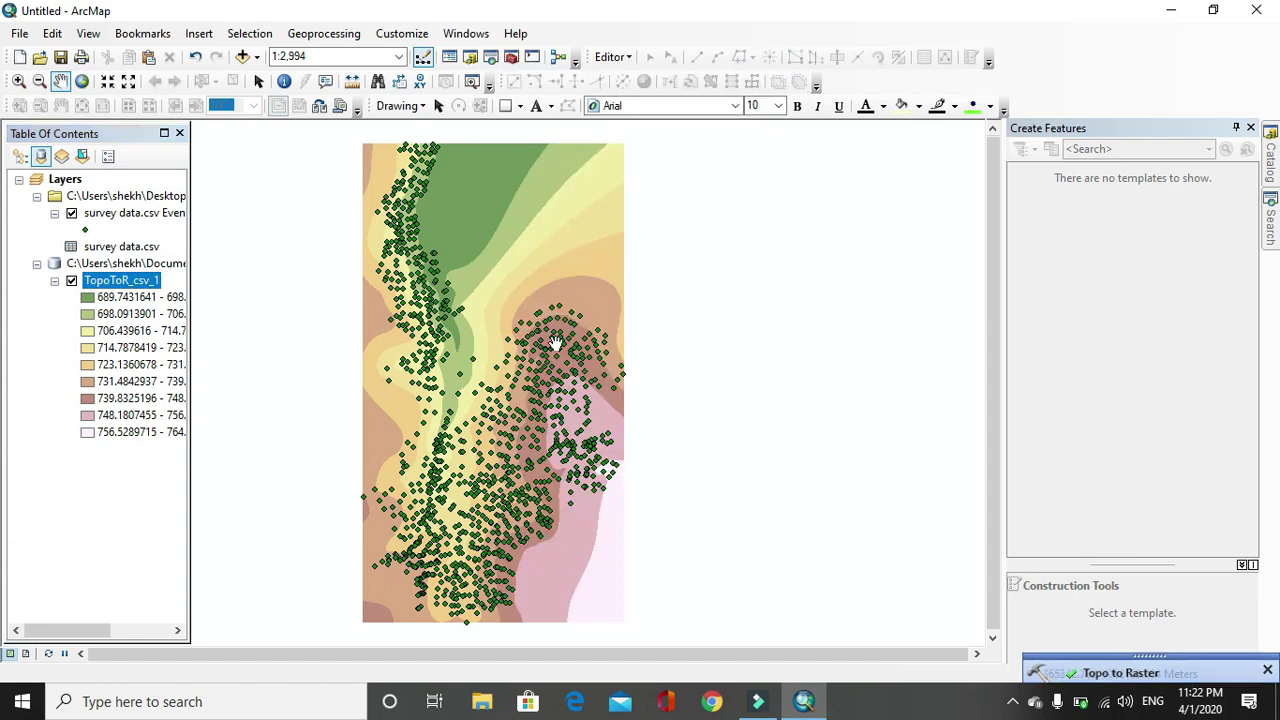
drag(549, 404, 535, 380)
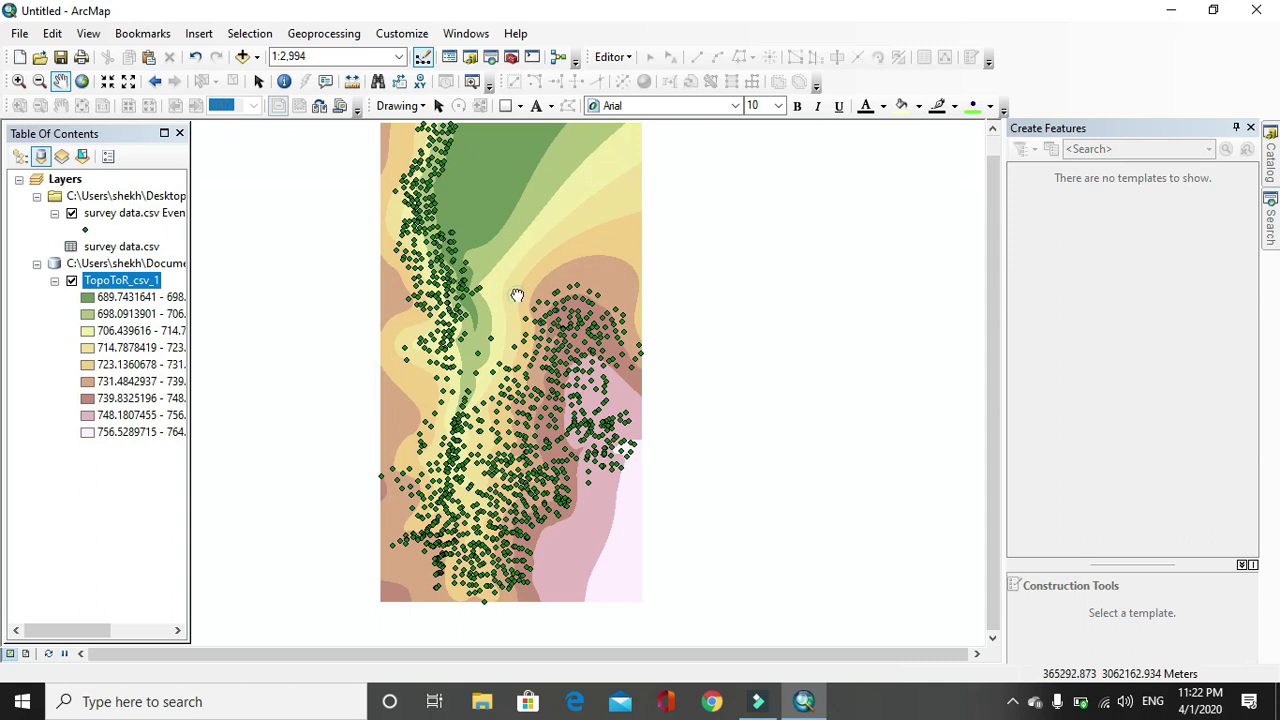
drag(517, 294, 551, 340)
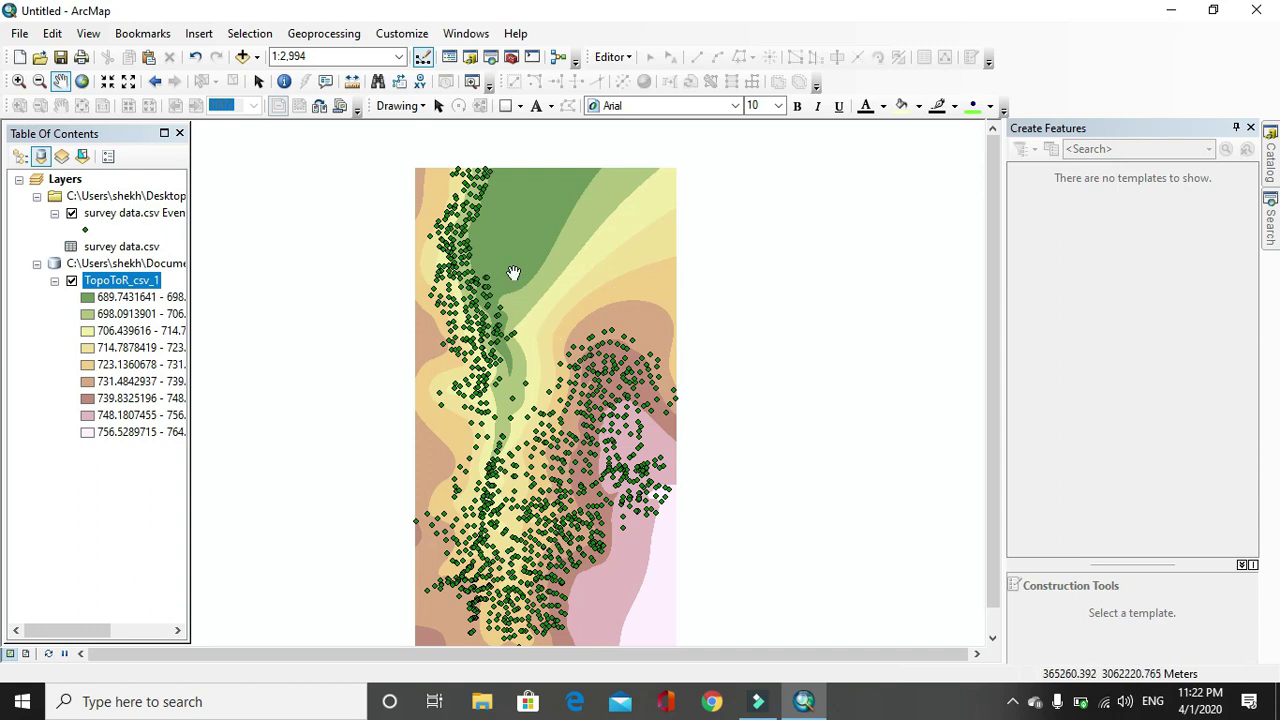
click(510, 62)
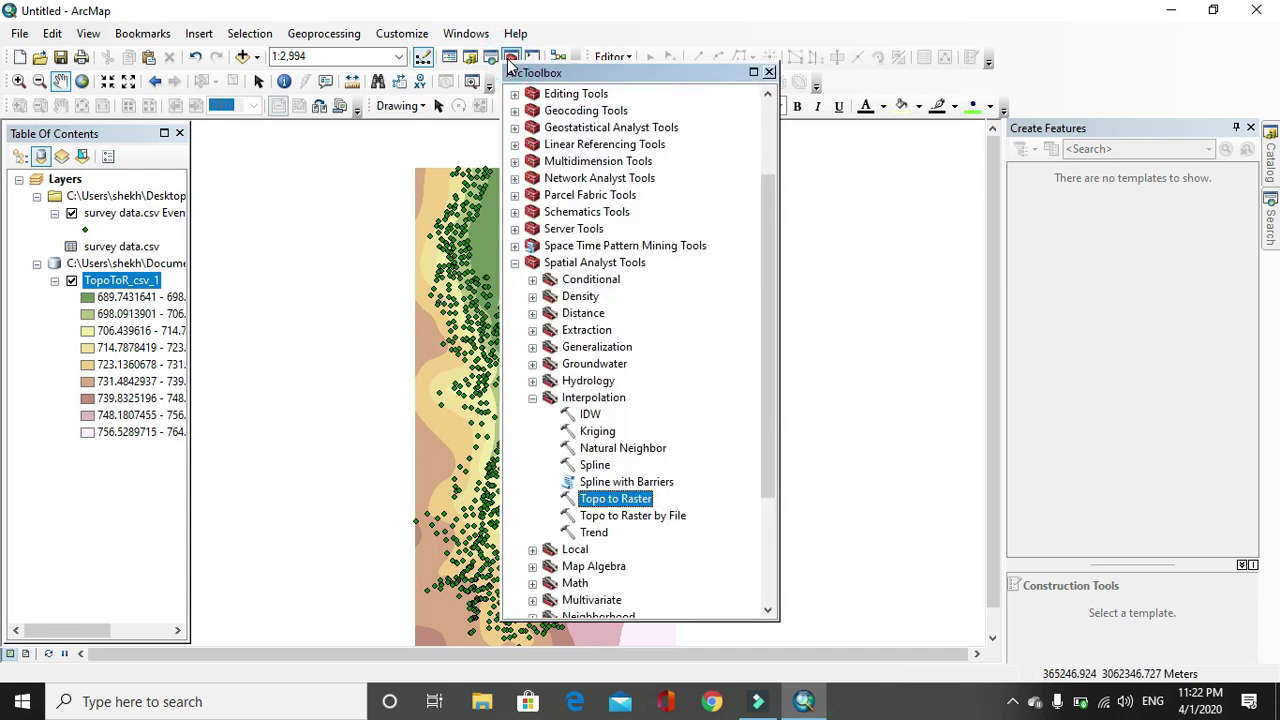
Open the Contour tool from the Spatial Analyst Surface toolset
click(532, 398)
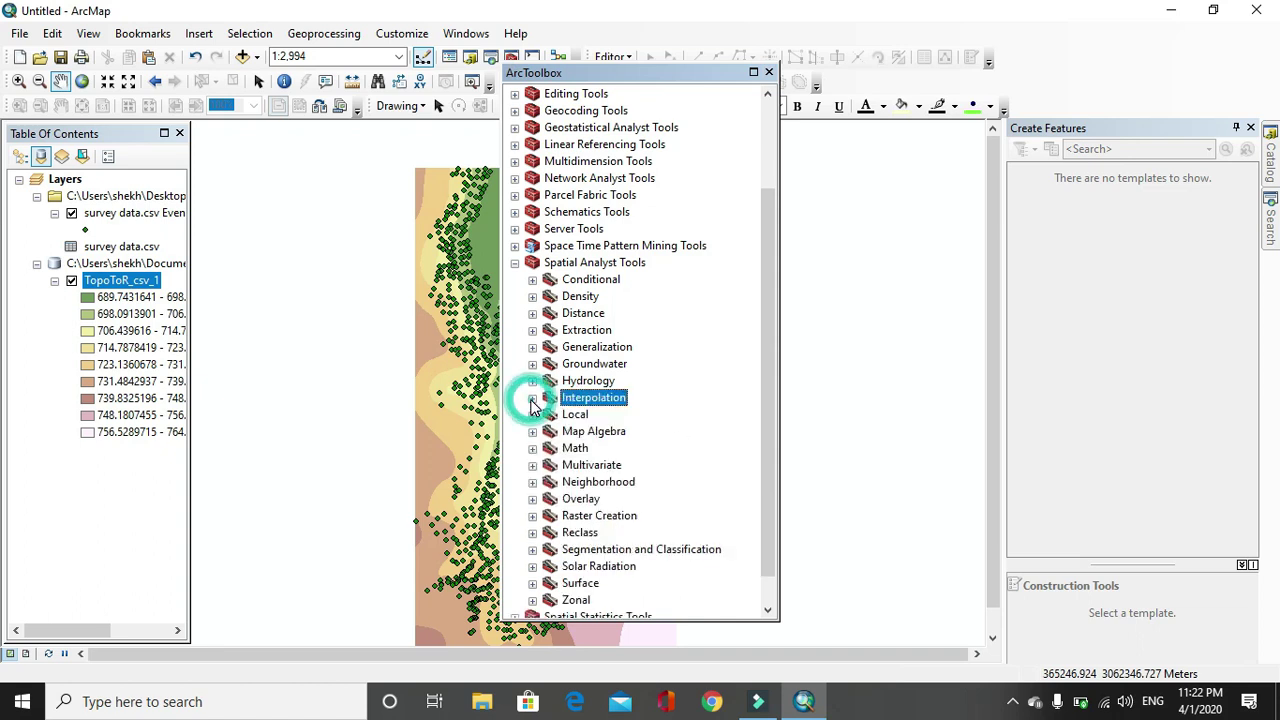
click(533, 584)
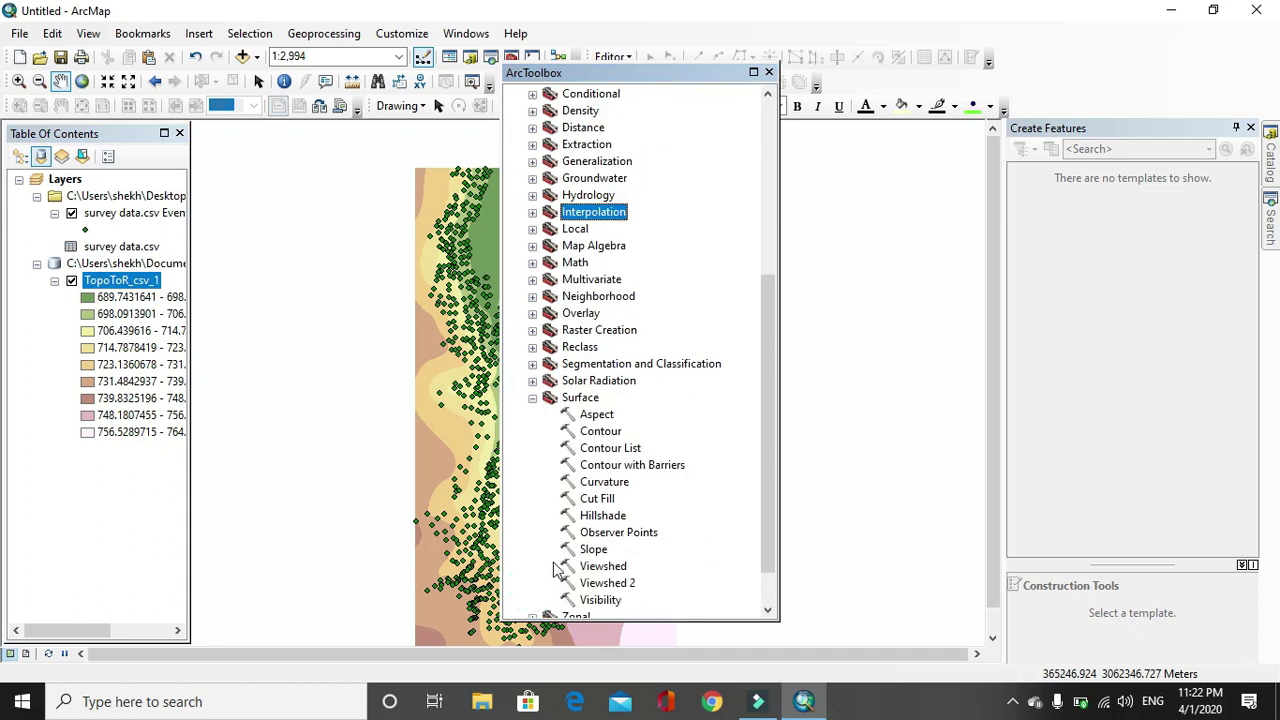
click(602, 436)
double_click(601, 436)
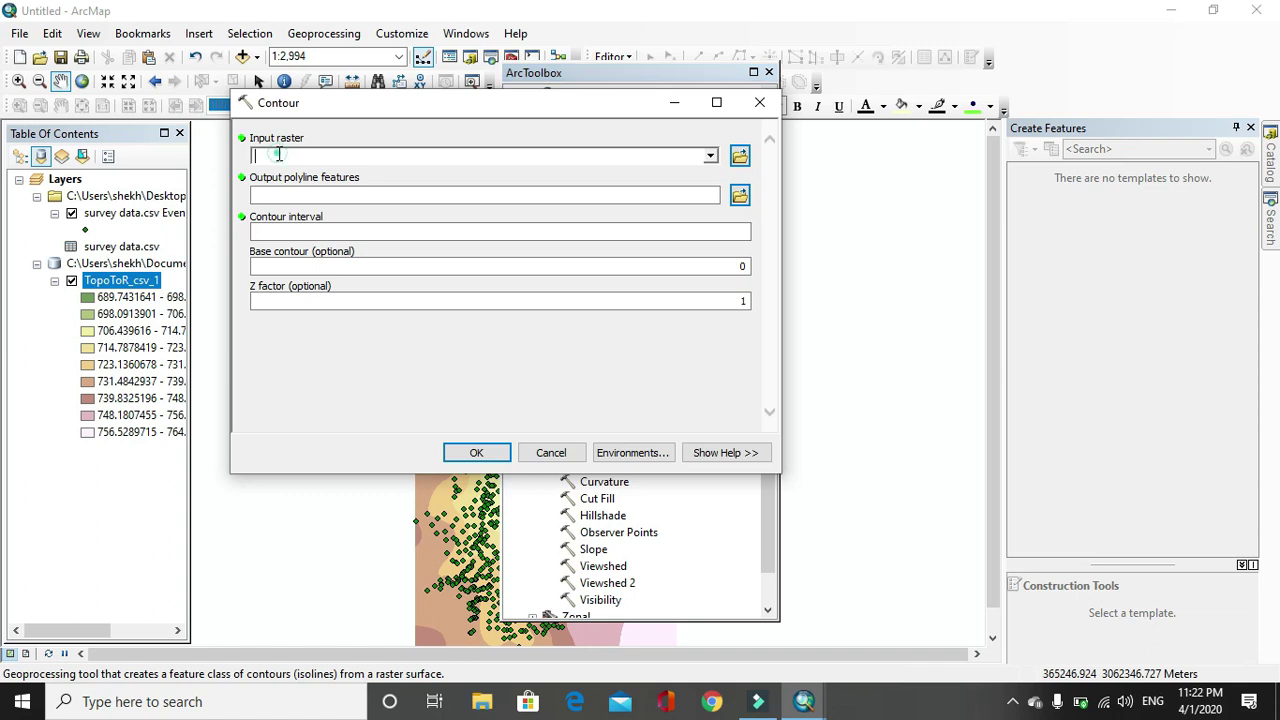
Run Contour on TopoToR_csv_1 with a contour interval of 1
drag(118, 283, 310, 151)
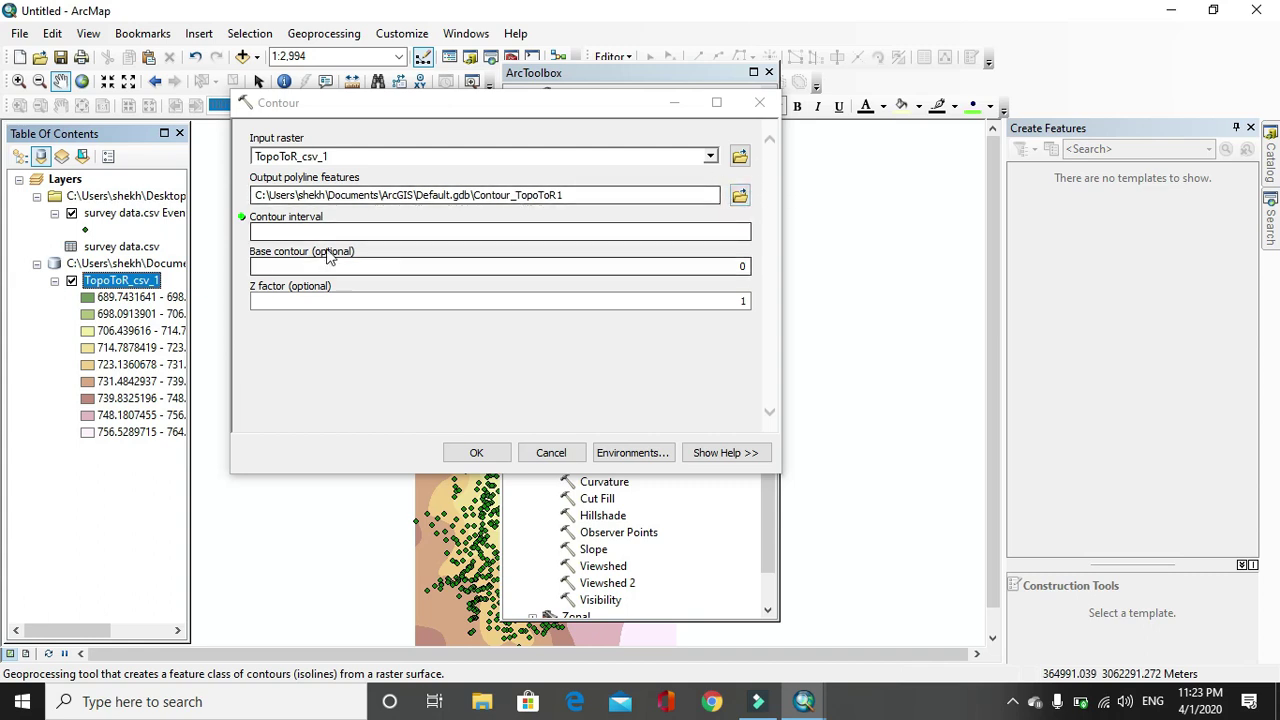
click(265, 235)
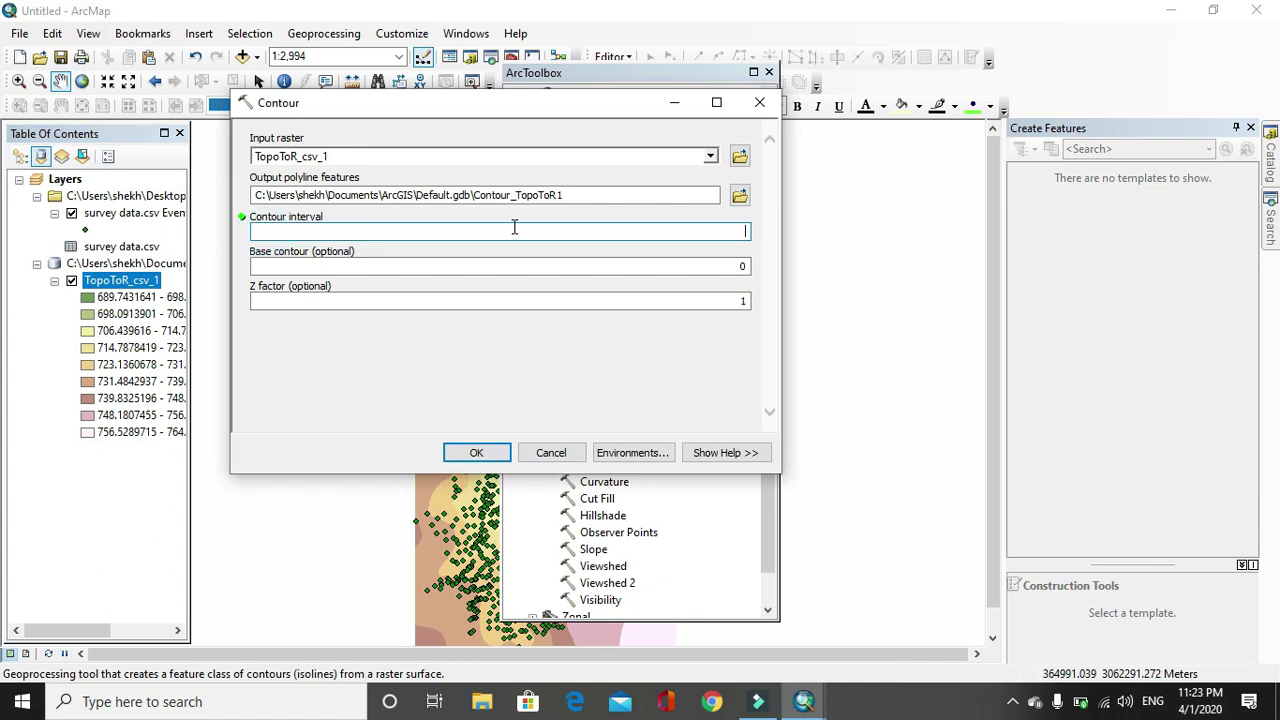
text(1)
click(737, 265)
click(749, 453)
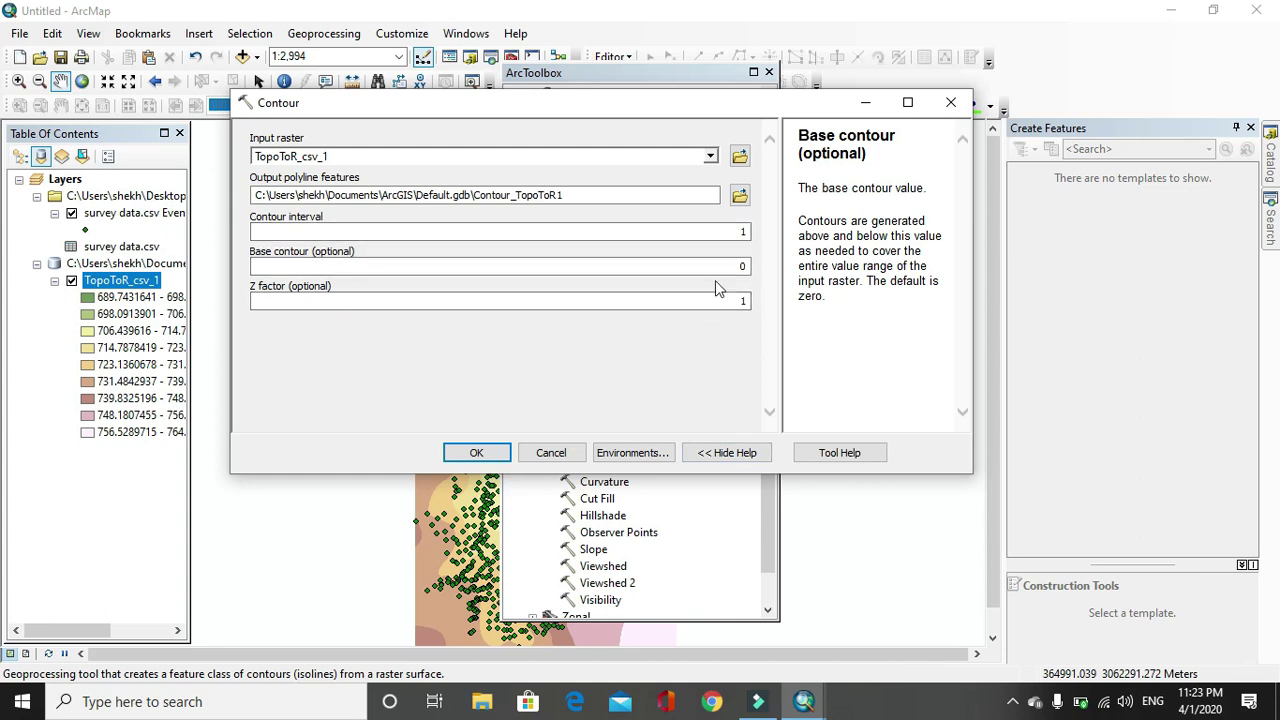
click(504, 300)
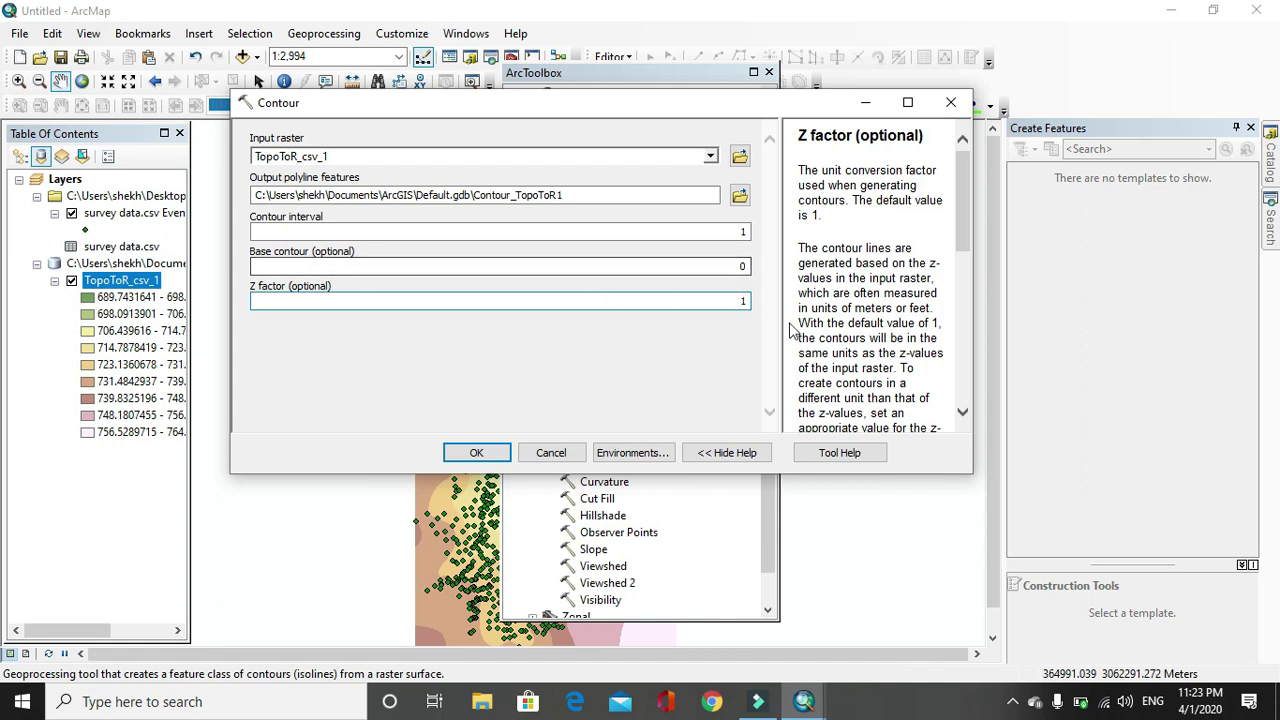
click(484, 455)
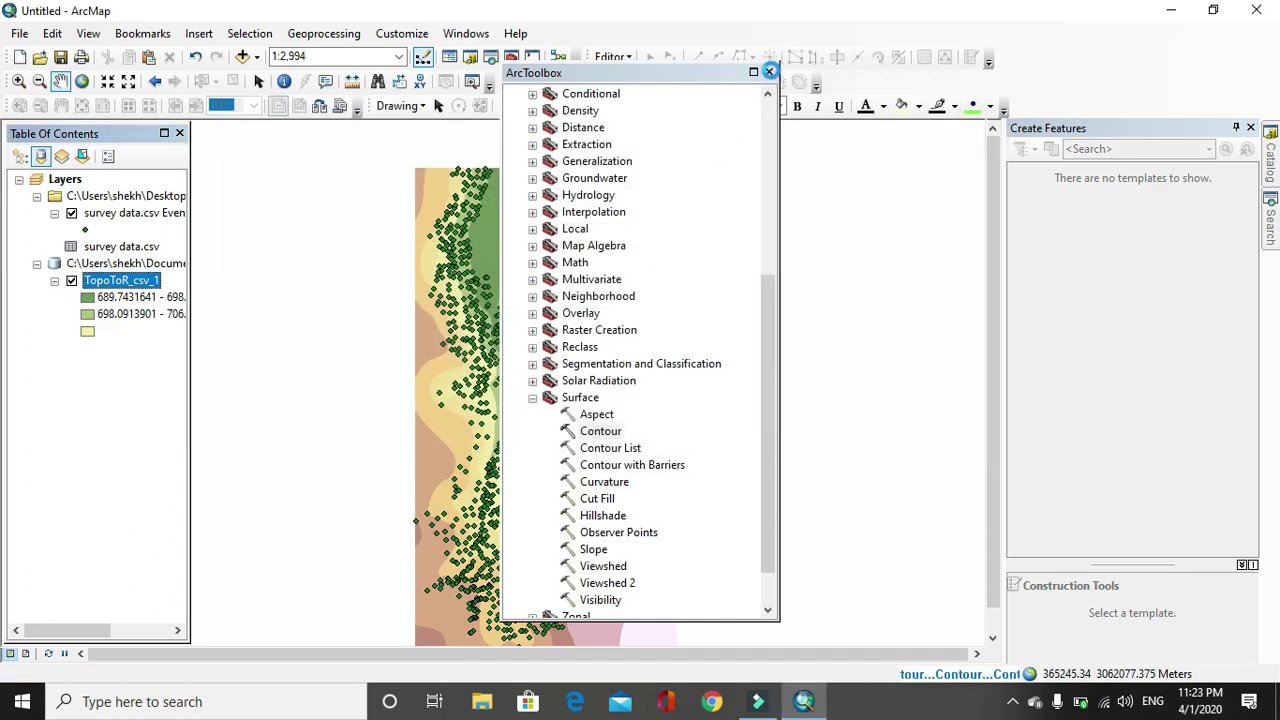
Close ArcToolbox and switch off the TopoToR_csv_1 raster to view only contours and points
click(768, 73)
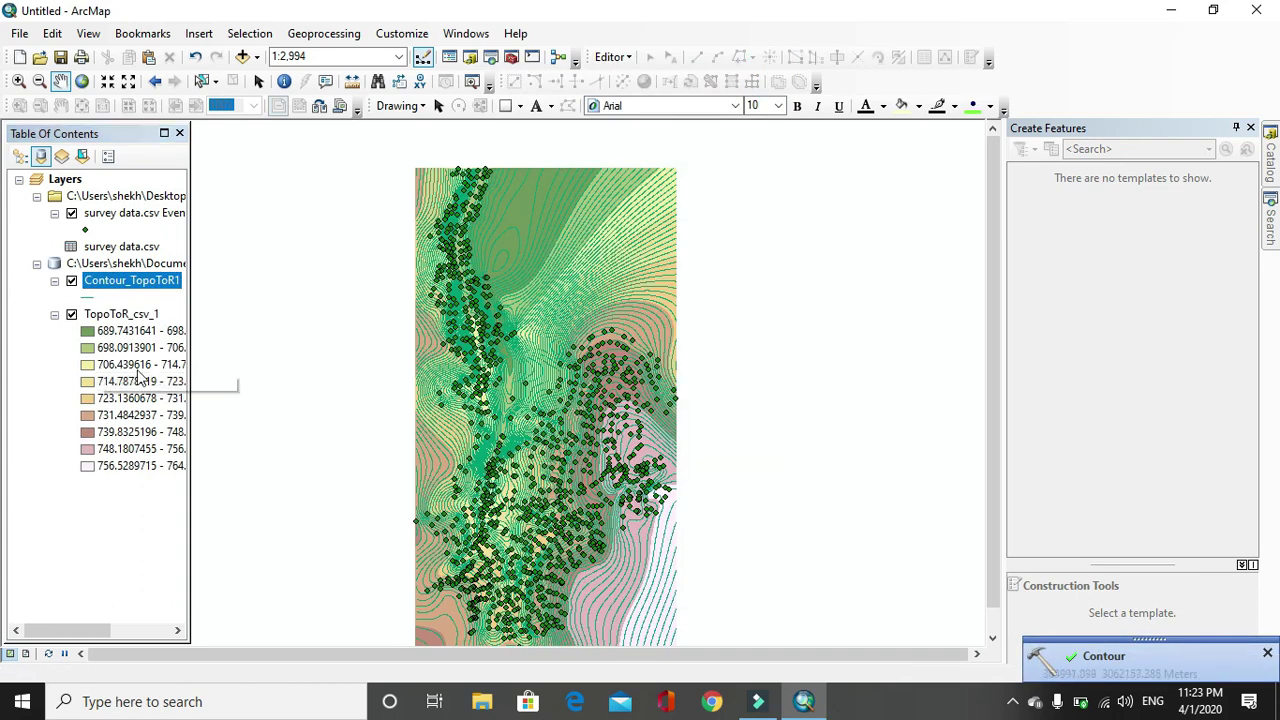
click(71, 314)
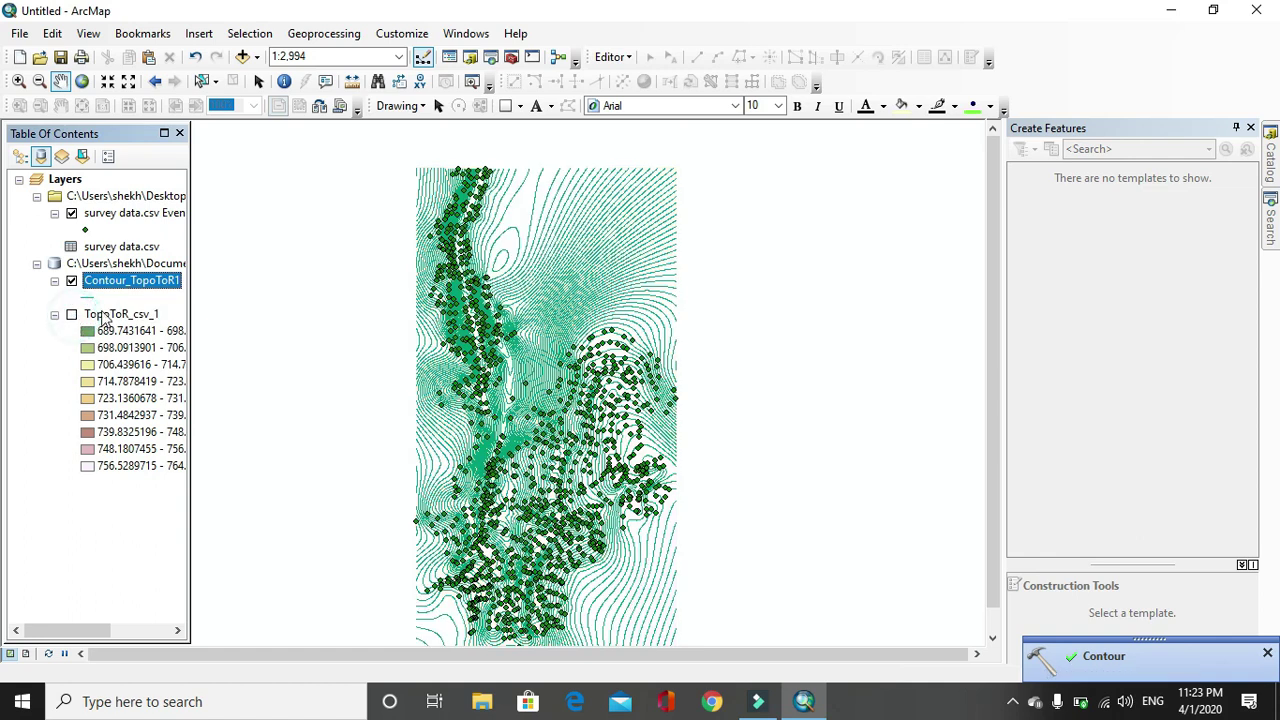
scroll(521, 386, down, 1)
scroll(521, 386, down, 1)
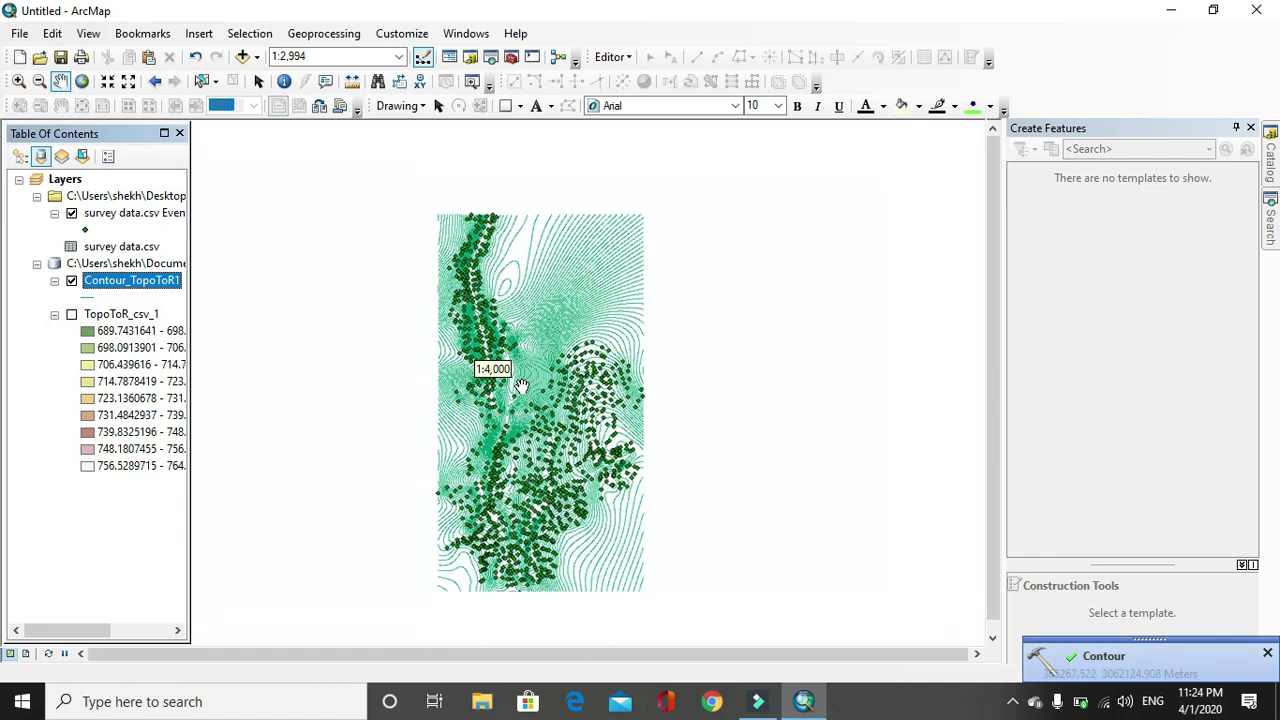
scroll(593, 344, up, 1)
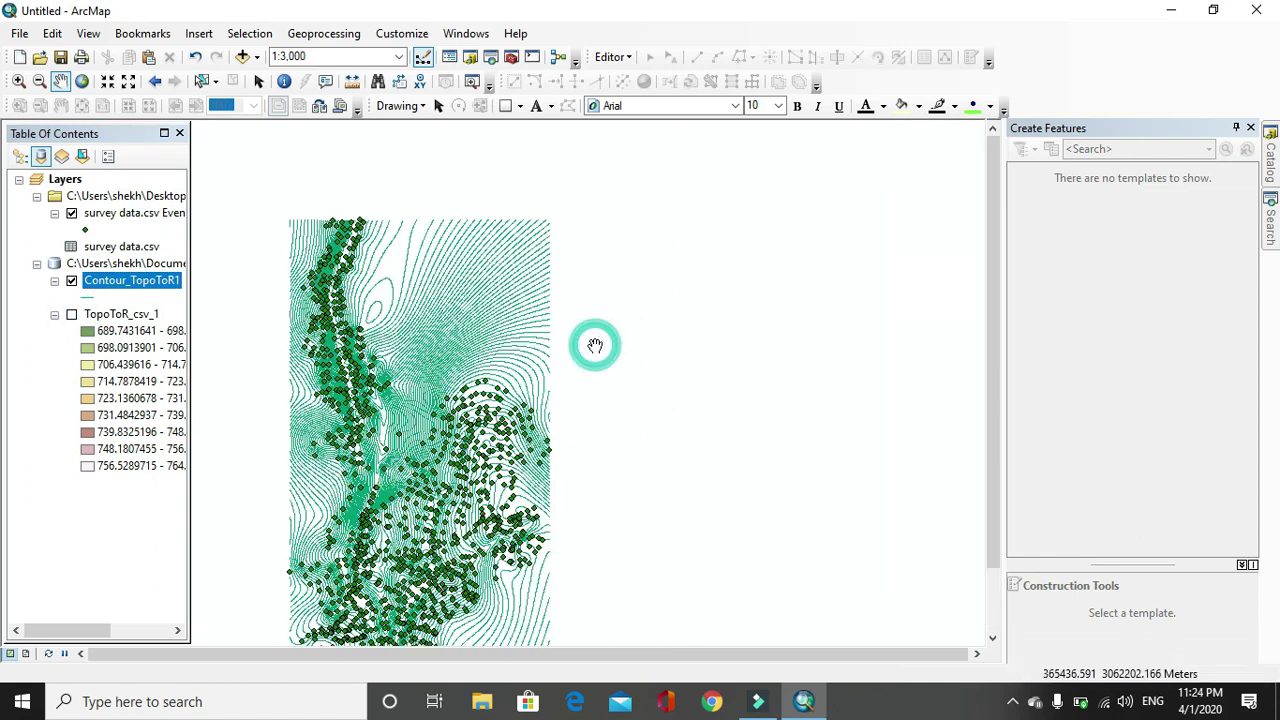
scroll(391, 410, up, 1)
scroll(463, 430, up, 4)
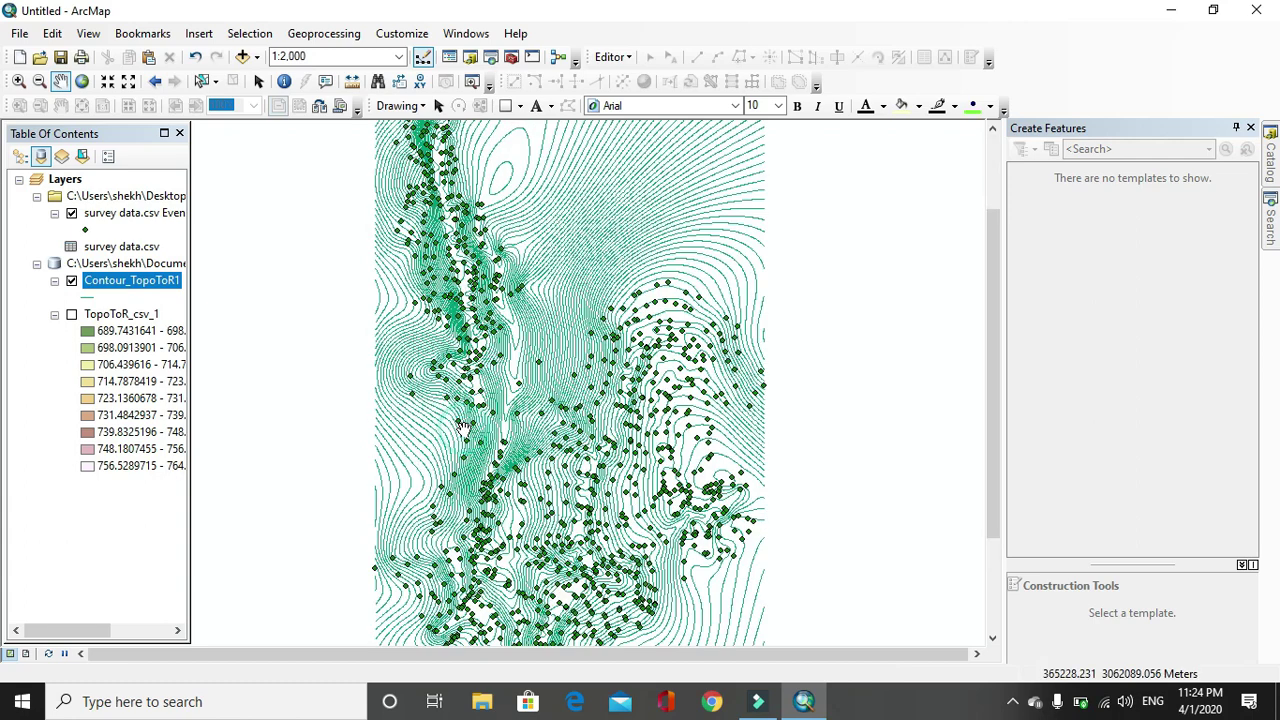
scroll(586, 362, up, 1)
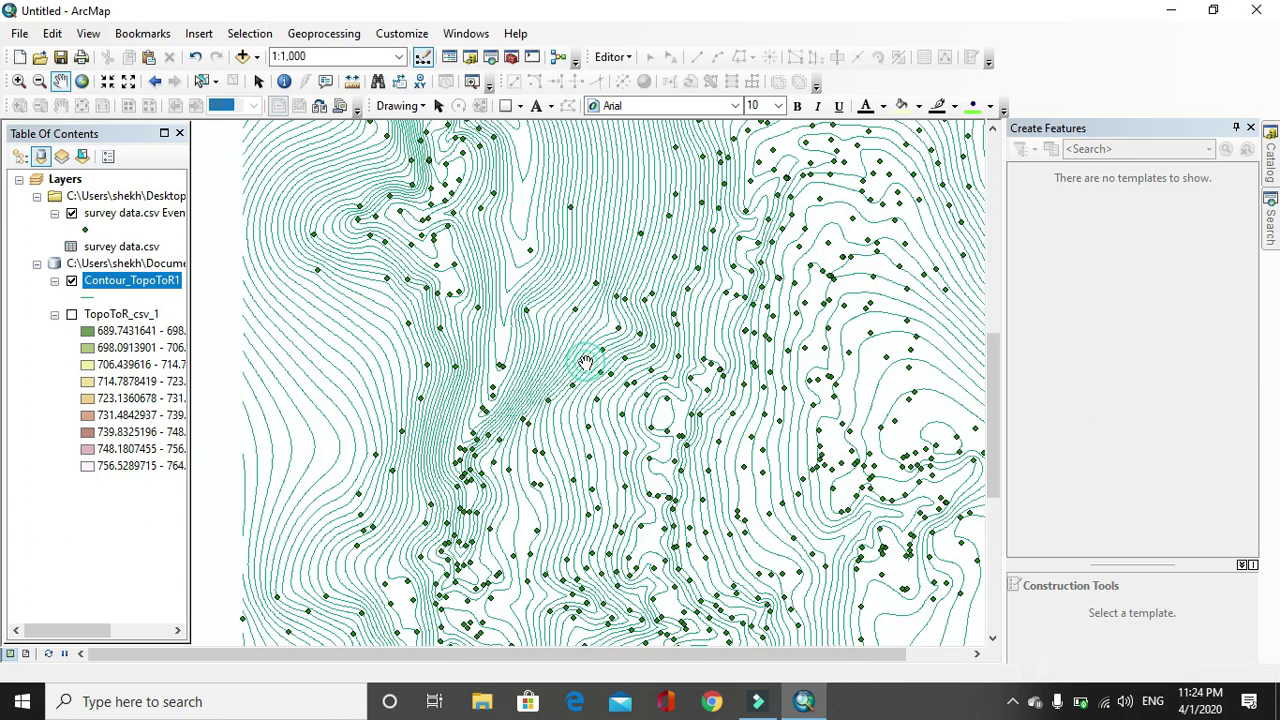
scroll(445, 300, up, 1)
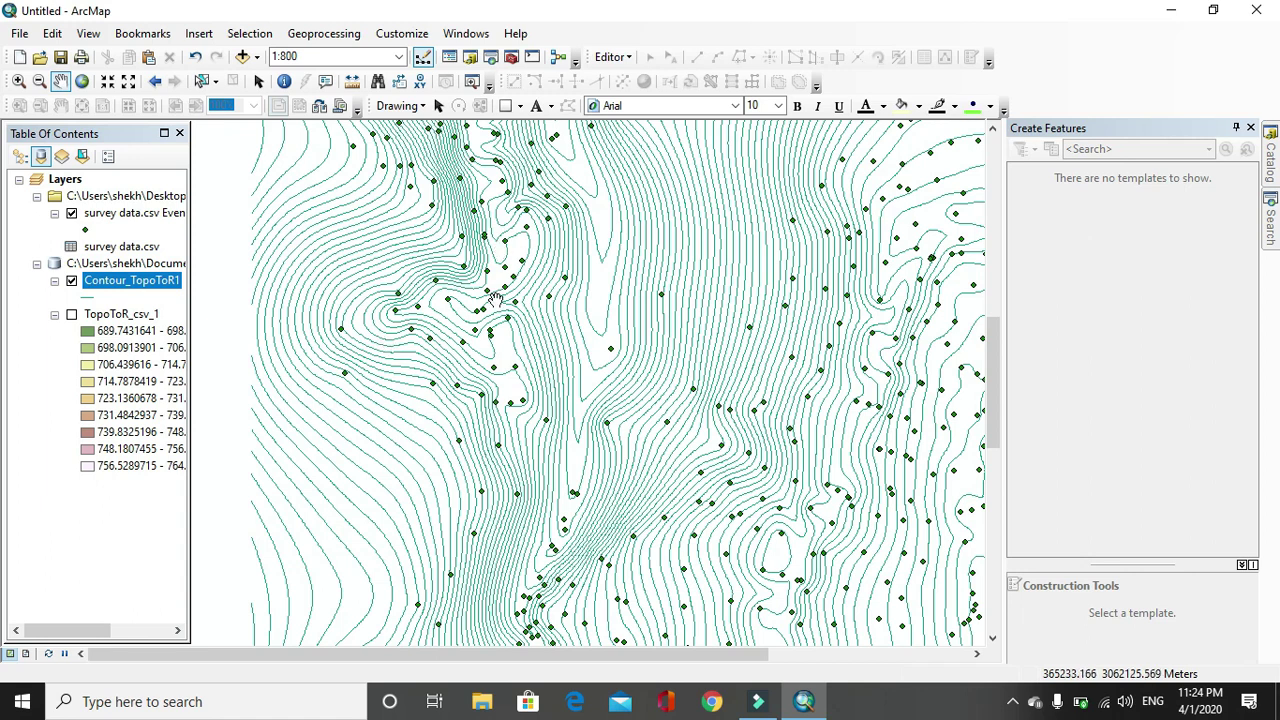
Turn on labels for Contour_TopoToR1 and set its label field to Contour
right_click(166, 286)
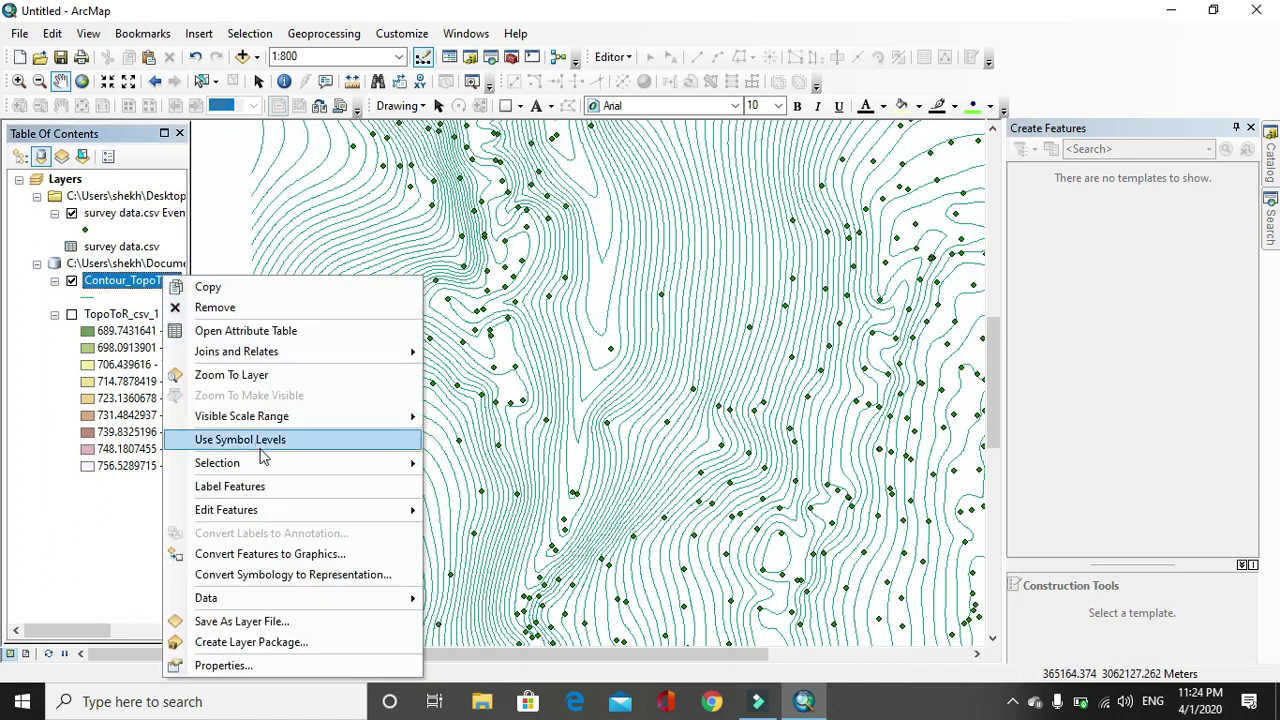
click(271, 486)
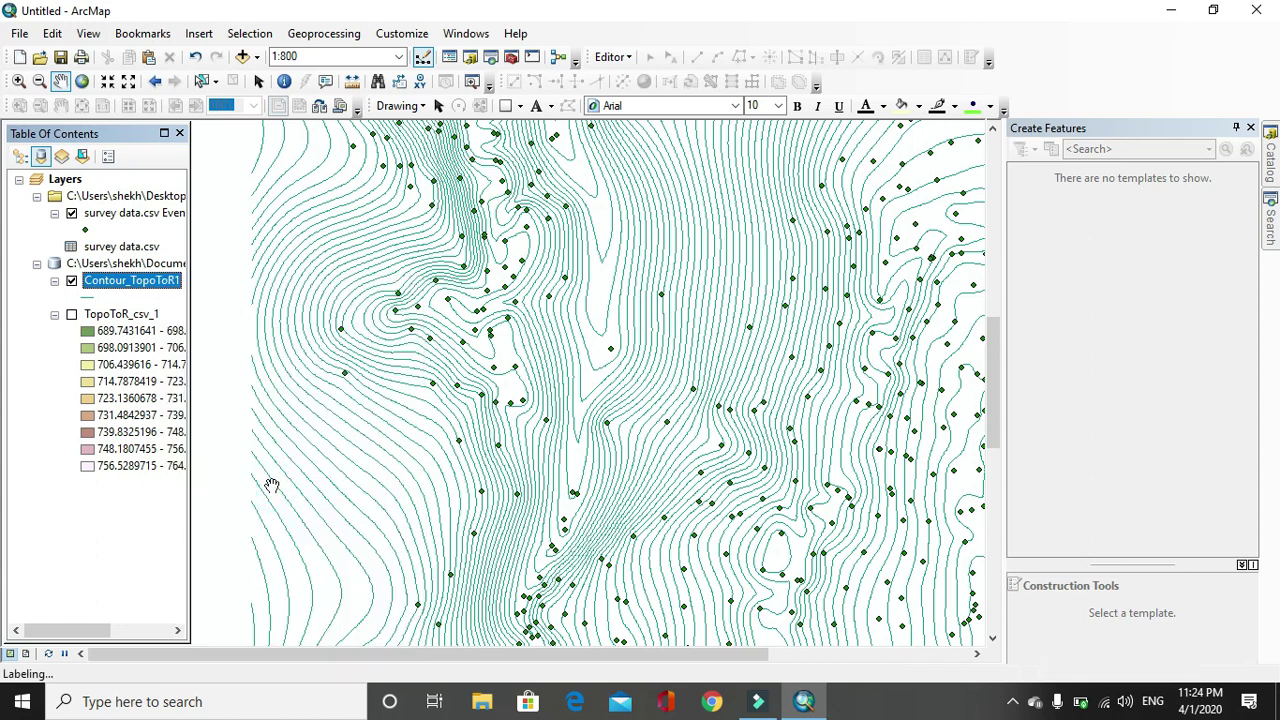
right_click(147, 289)
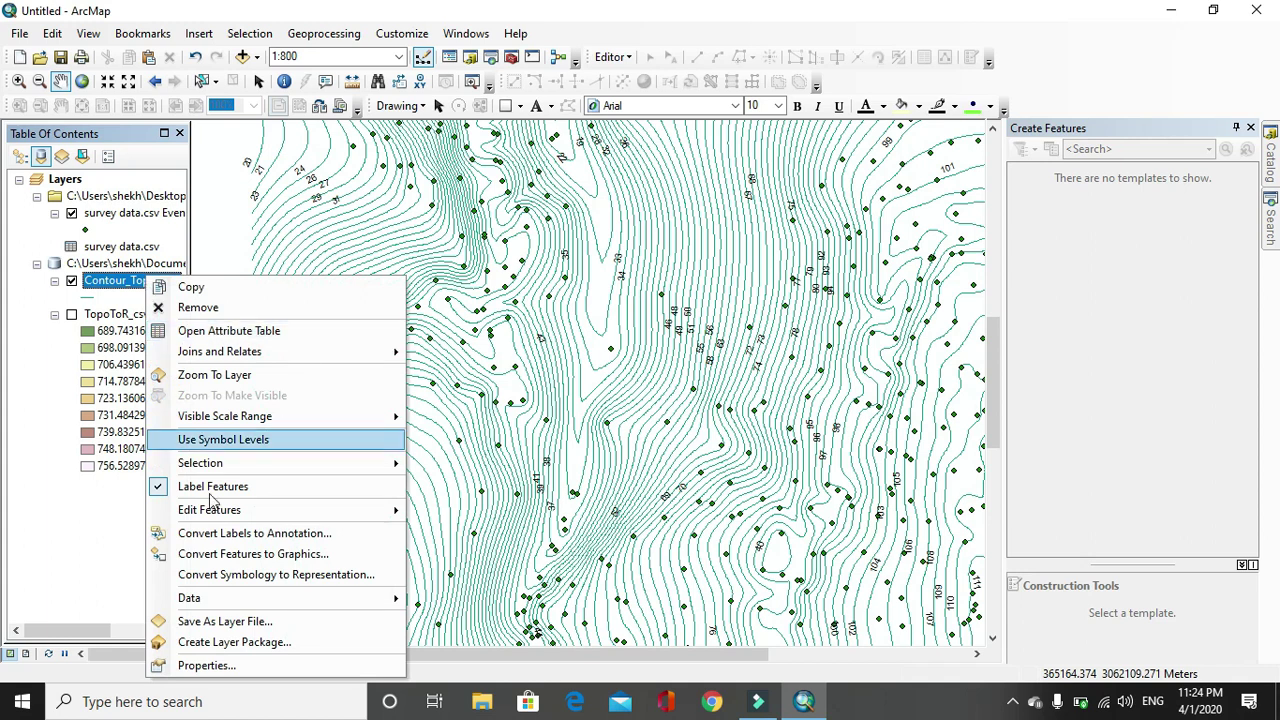
click(205, 665)
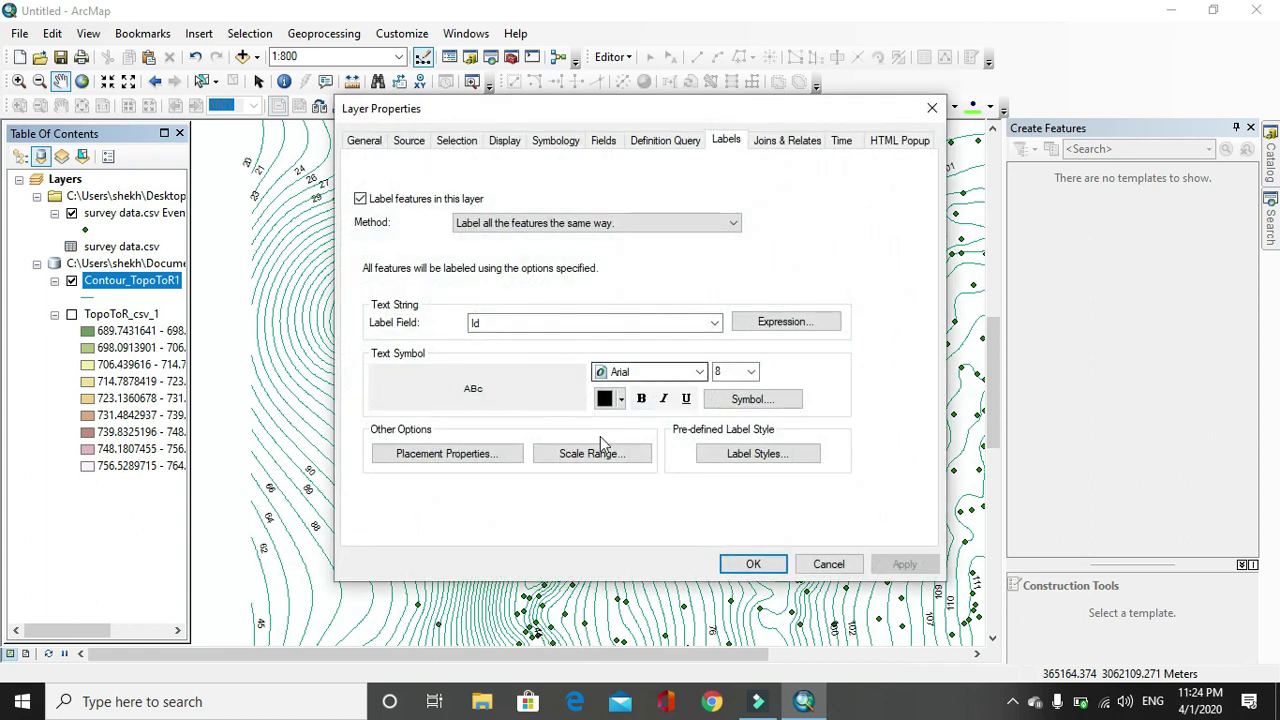
click(714, 322)
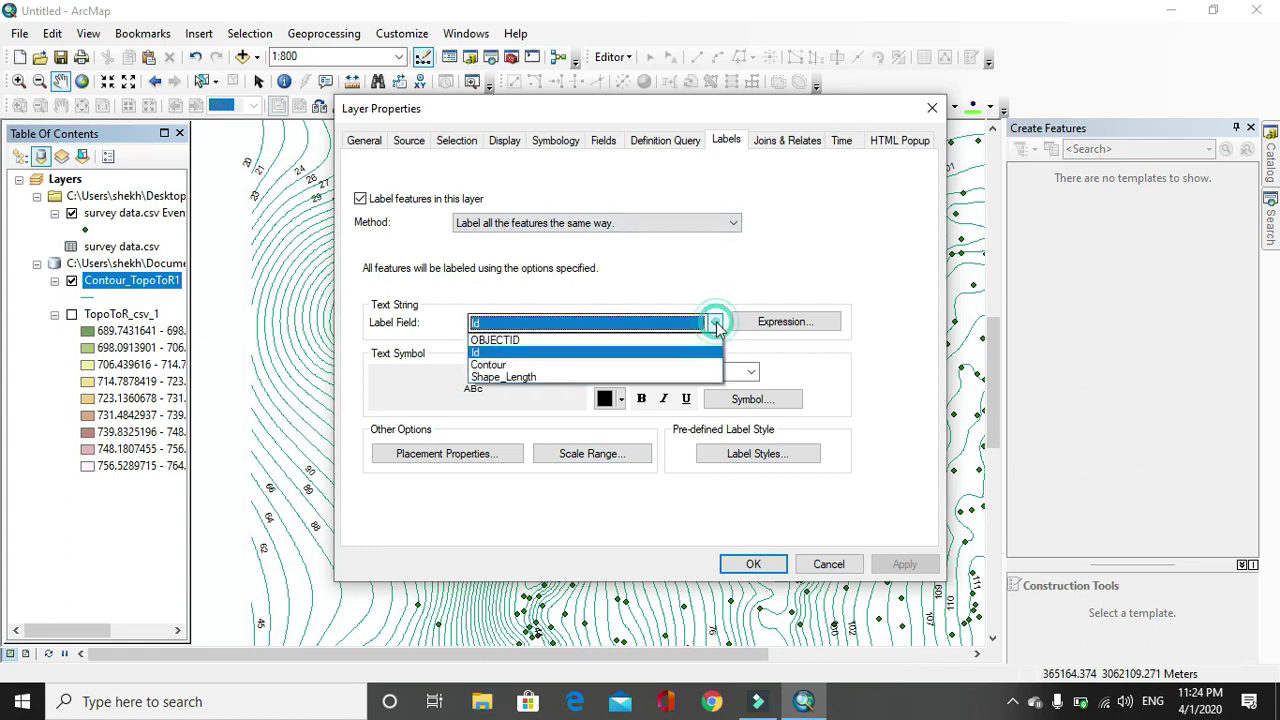
click(487, 366)
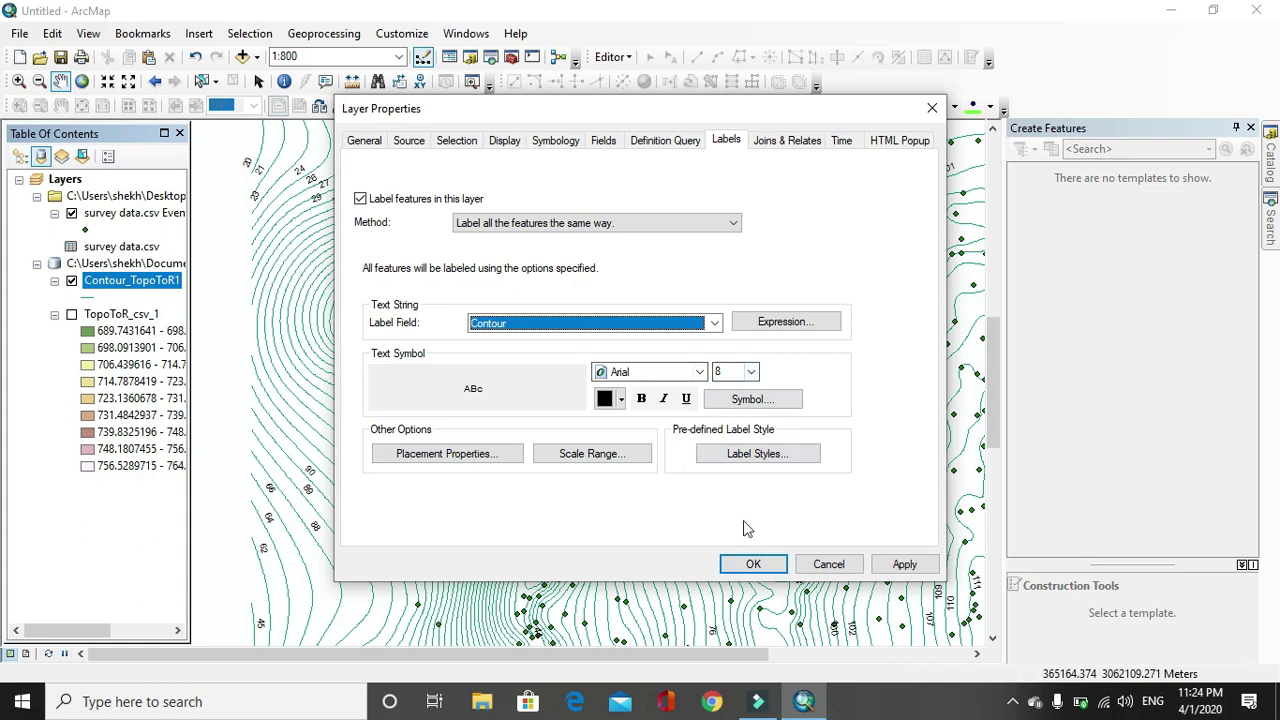
click(904, 565)
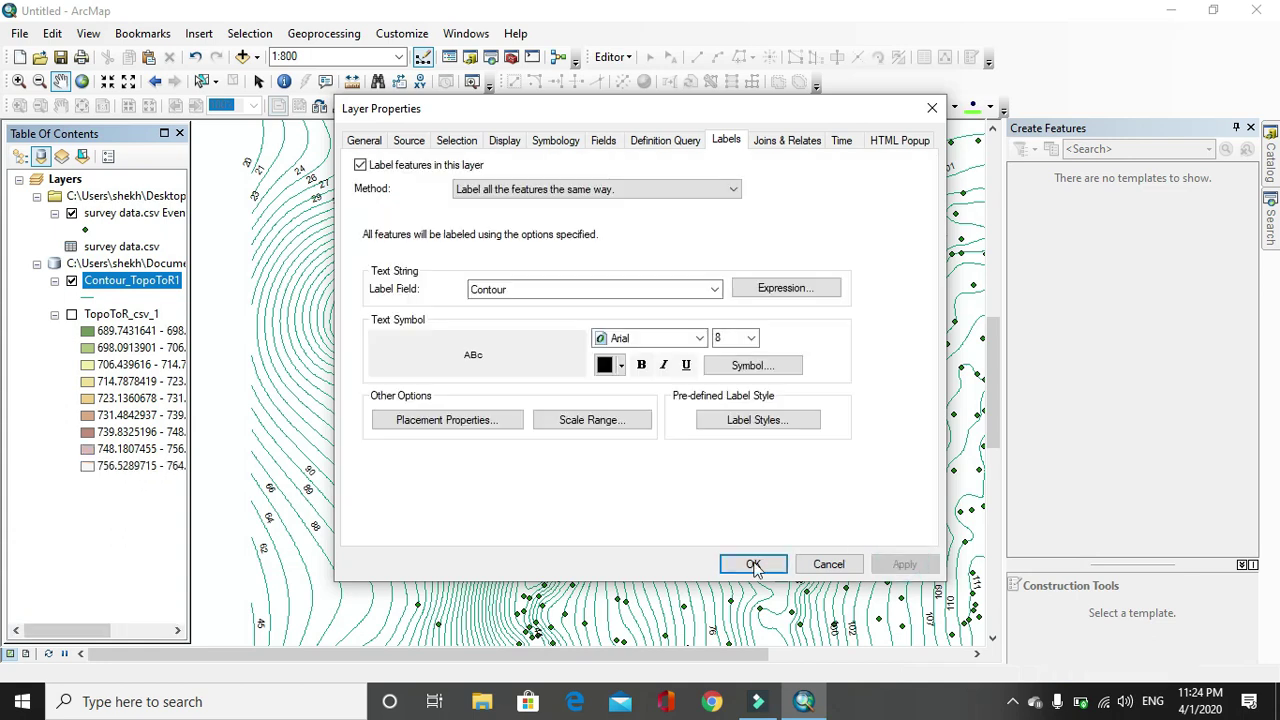
click(751, 565)
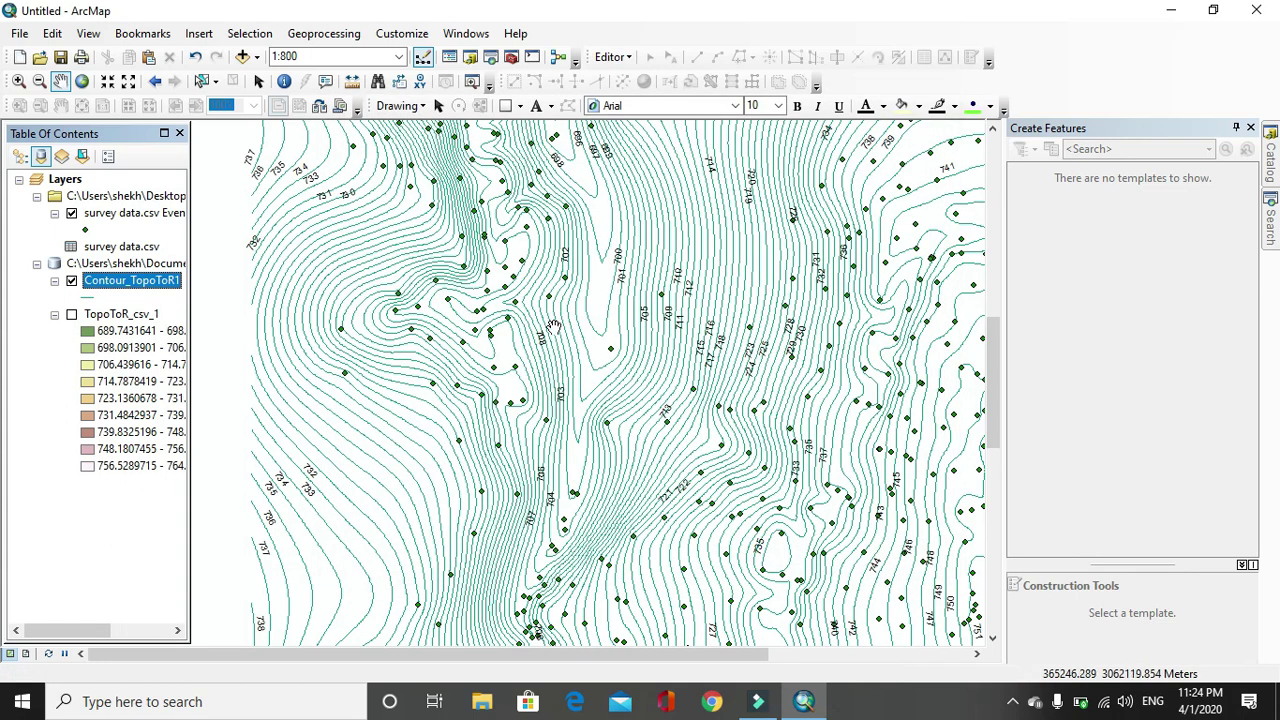
Pan around the map to inspect the labelled Contour_TopoToR1 elevations like 690, 712, 743
scroll(545, 345, up, 1)
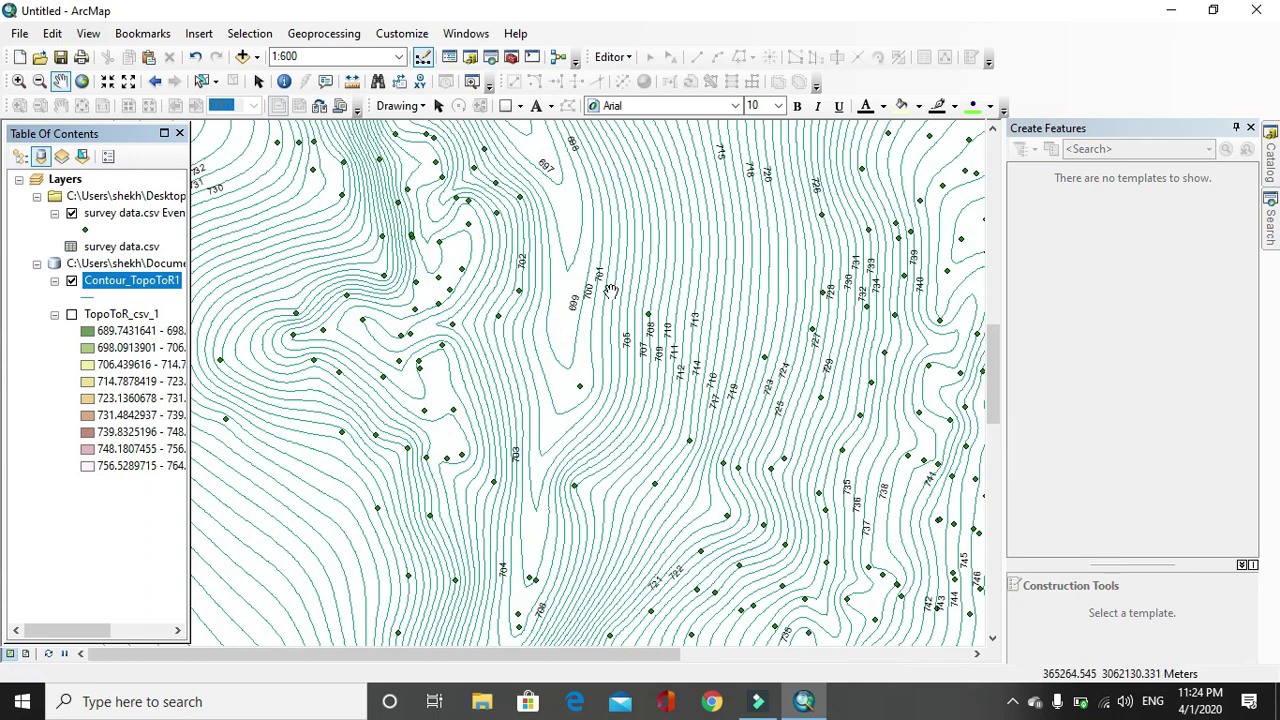
drag(607, 290, 455, 412)
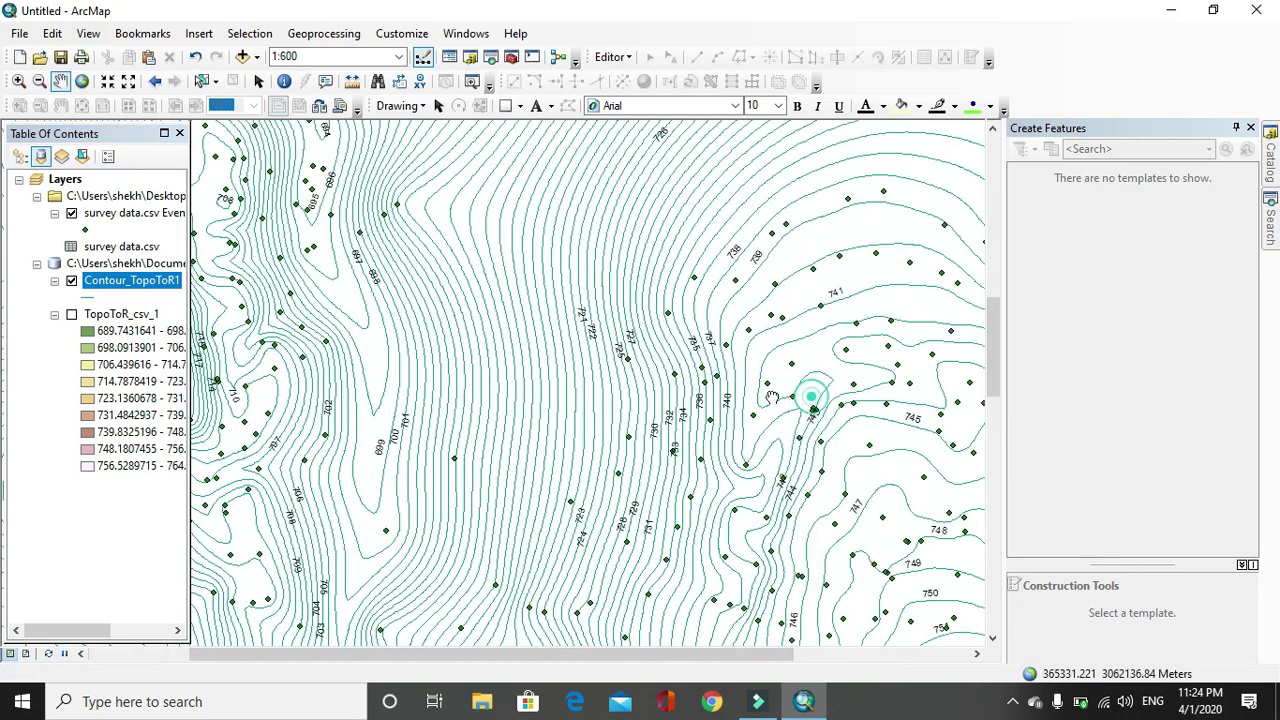
drag(814, 400, 610, 312)
drag(563, 429, 673, 256)
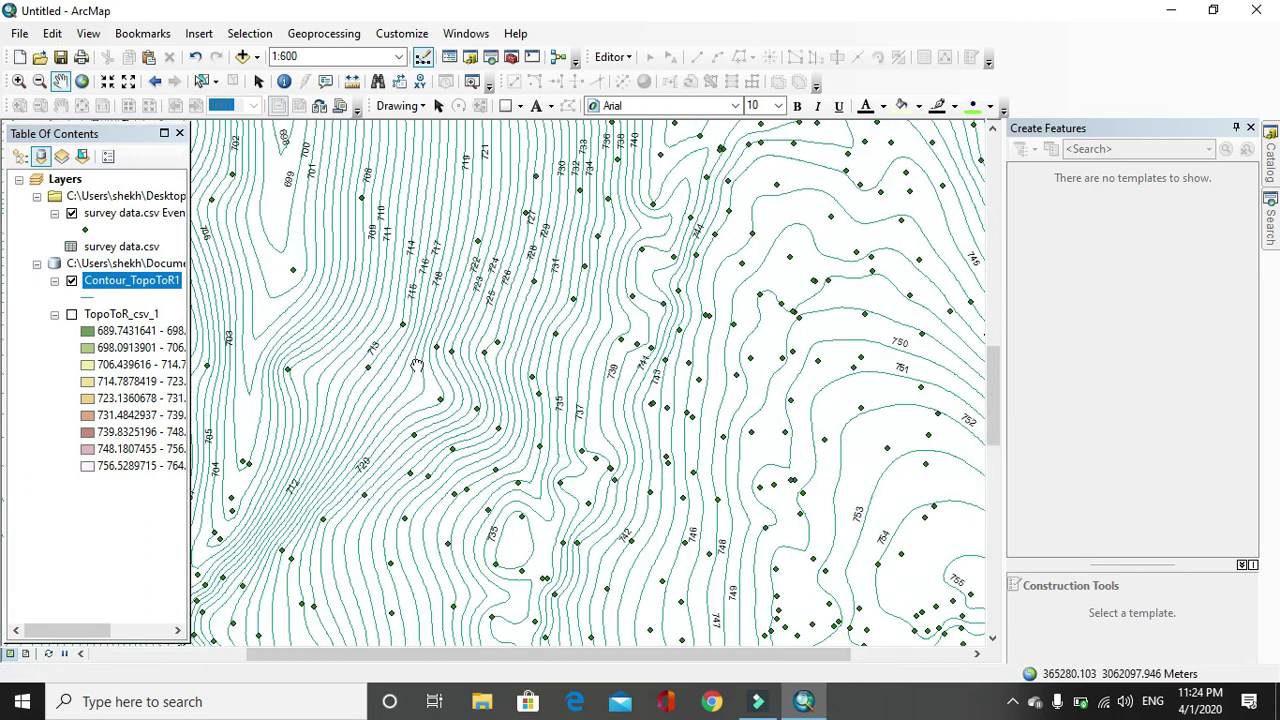
drag(417, 367, 592, 272)
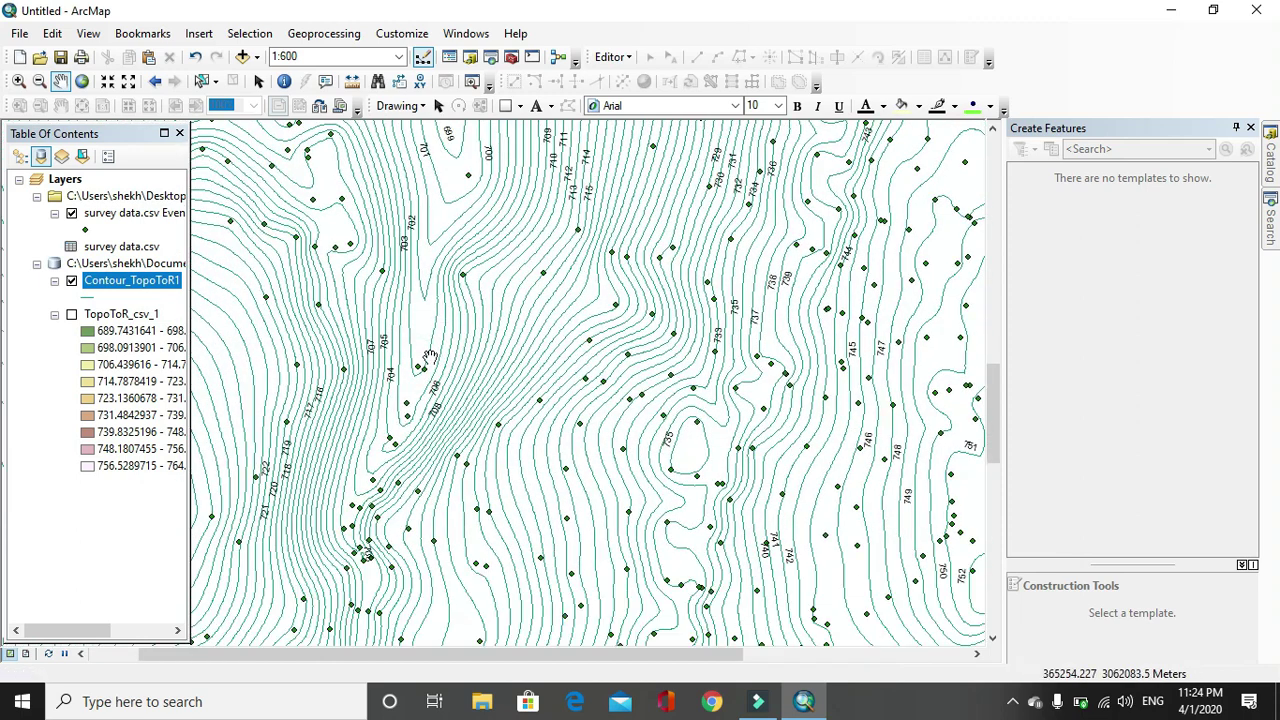
drag(408, 352, 584, 407)
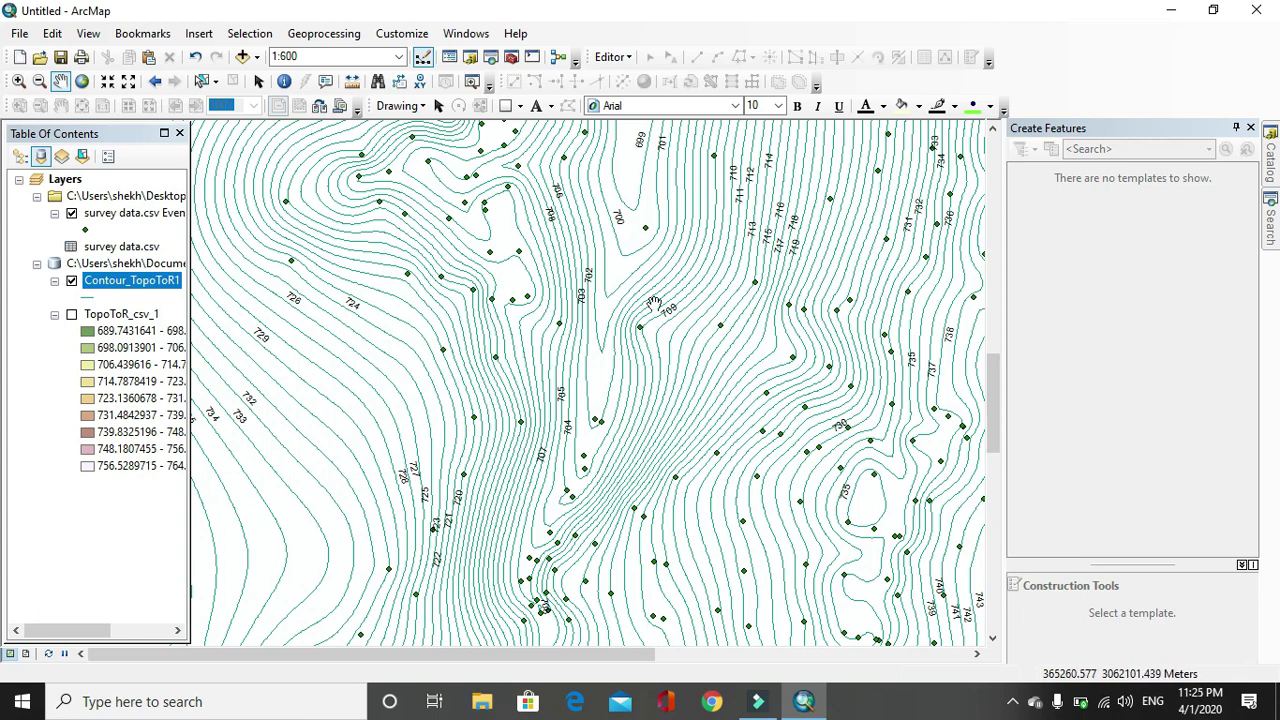
drag(654, 304, 556, 389)
drag(468, 356, 441, 578)
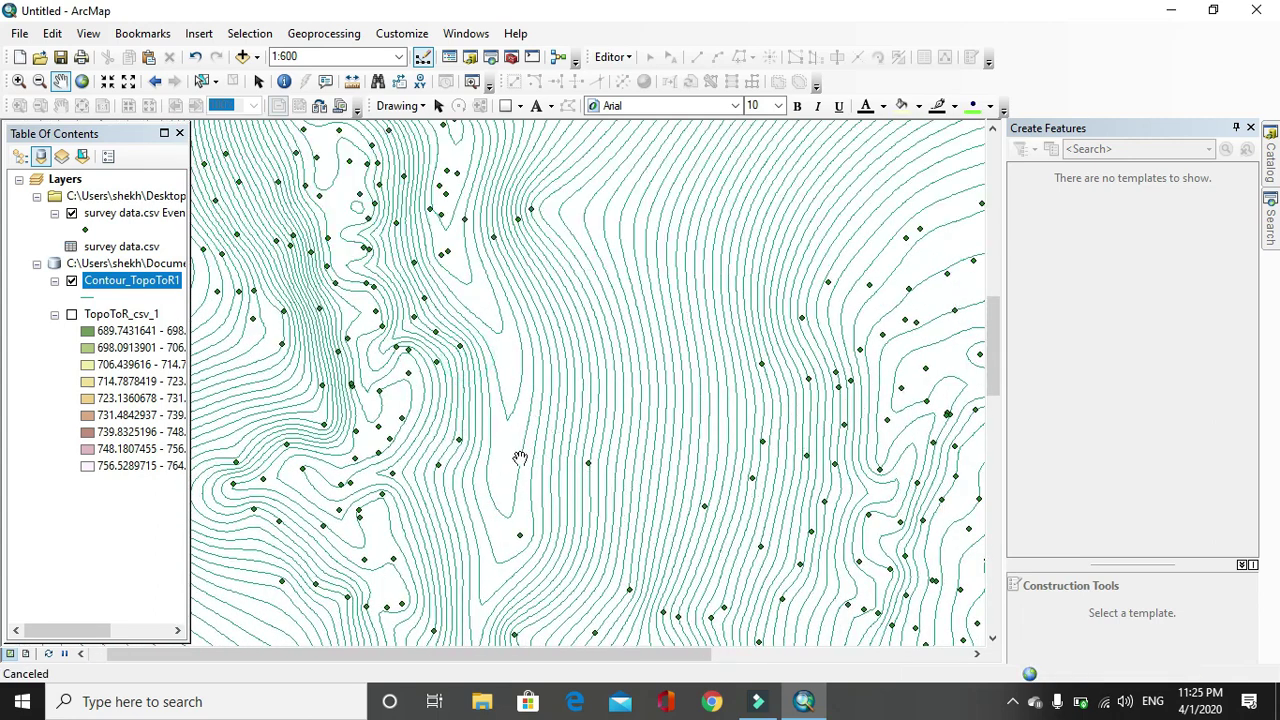
drag(541, 239, 514, 426)
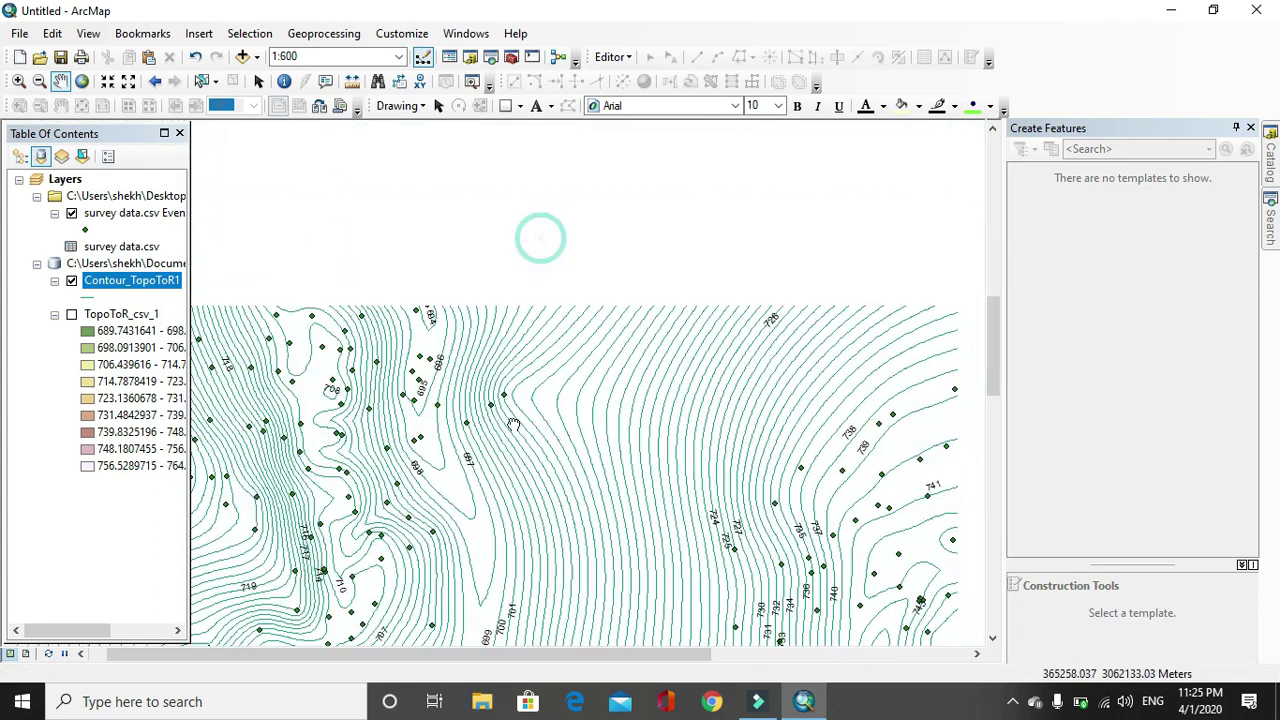
drag(524, 267, 509, 364)
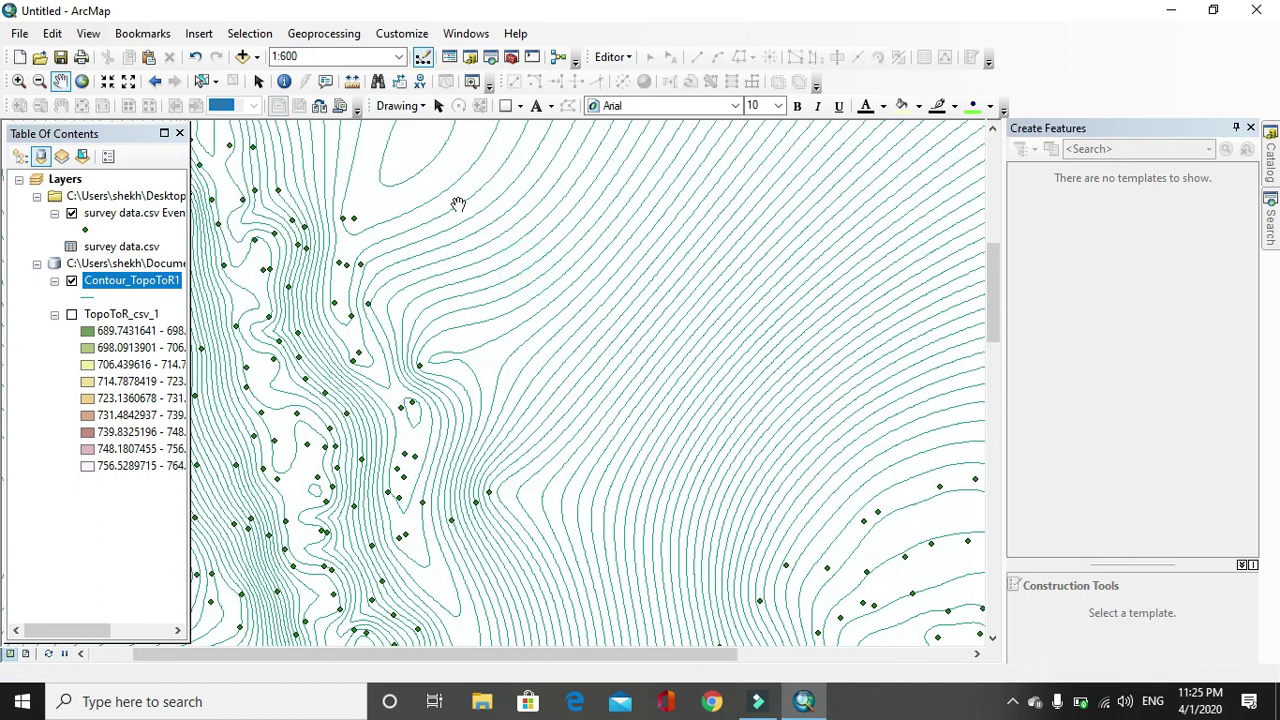
Open the Contour List tool with TopoToR_csv_1 as the input raster
click(511, 59)
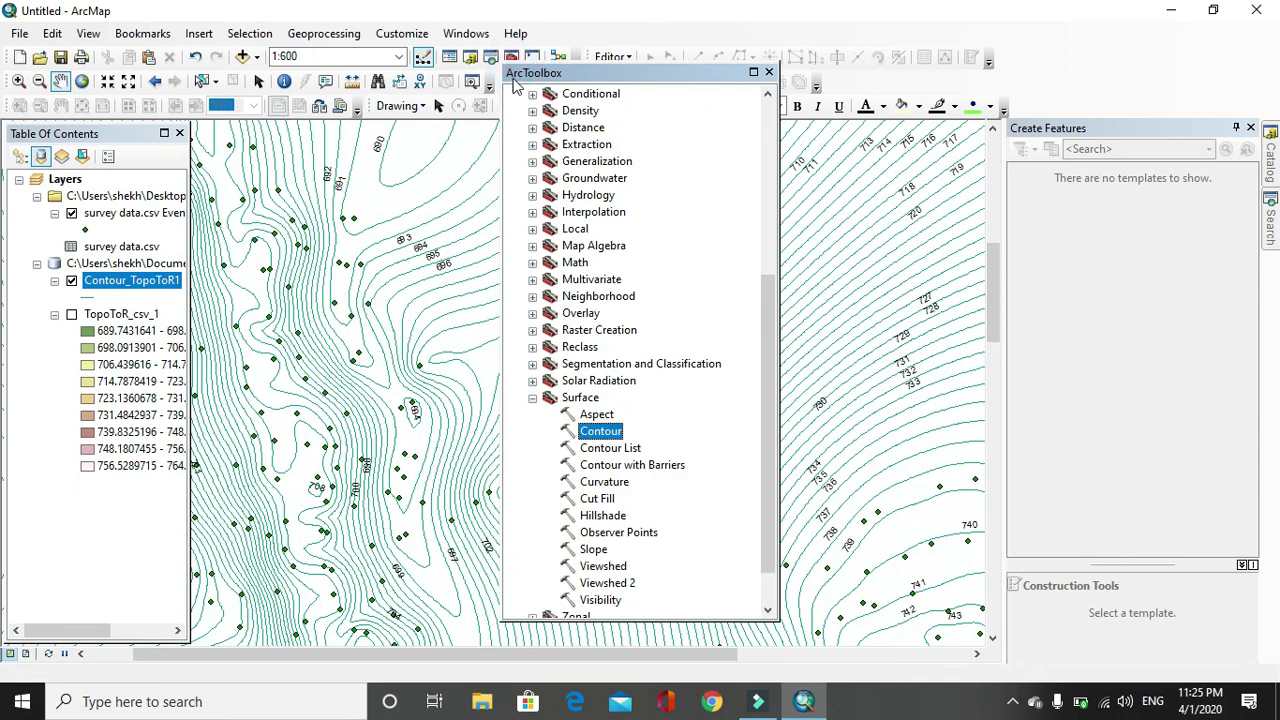
double_click(606, 450)
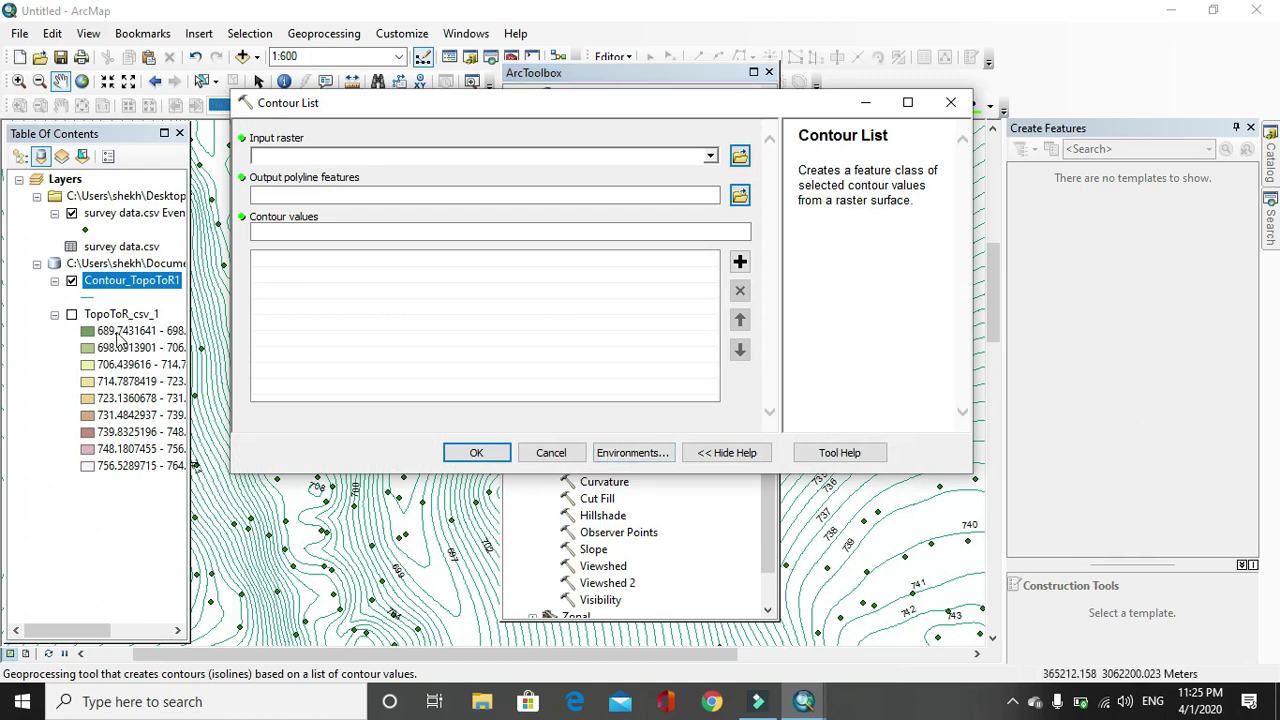
click(410, 155)
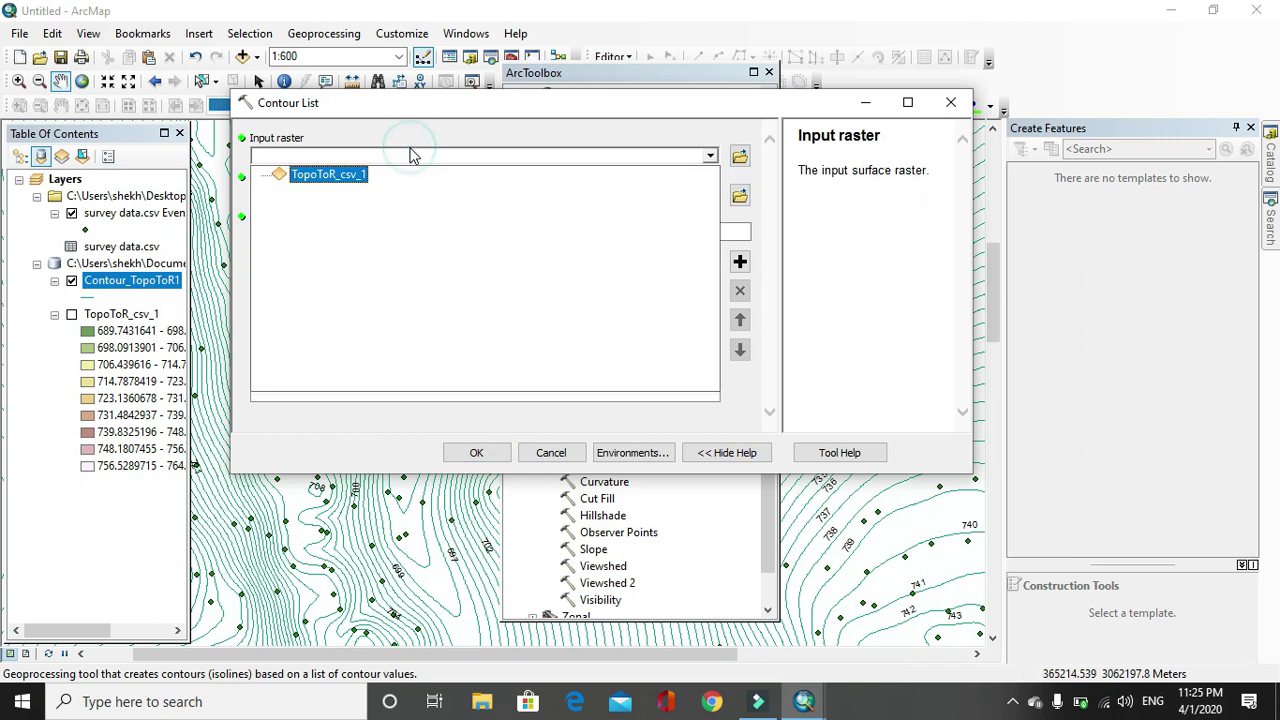
click(335, 175)
Add contour values 600, 700 and 715 and run Contour List
click(310, 231)
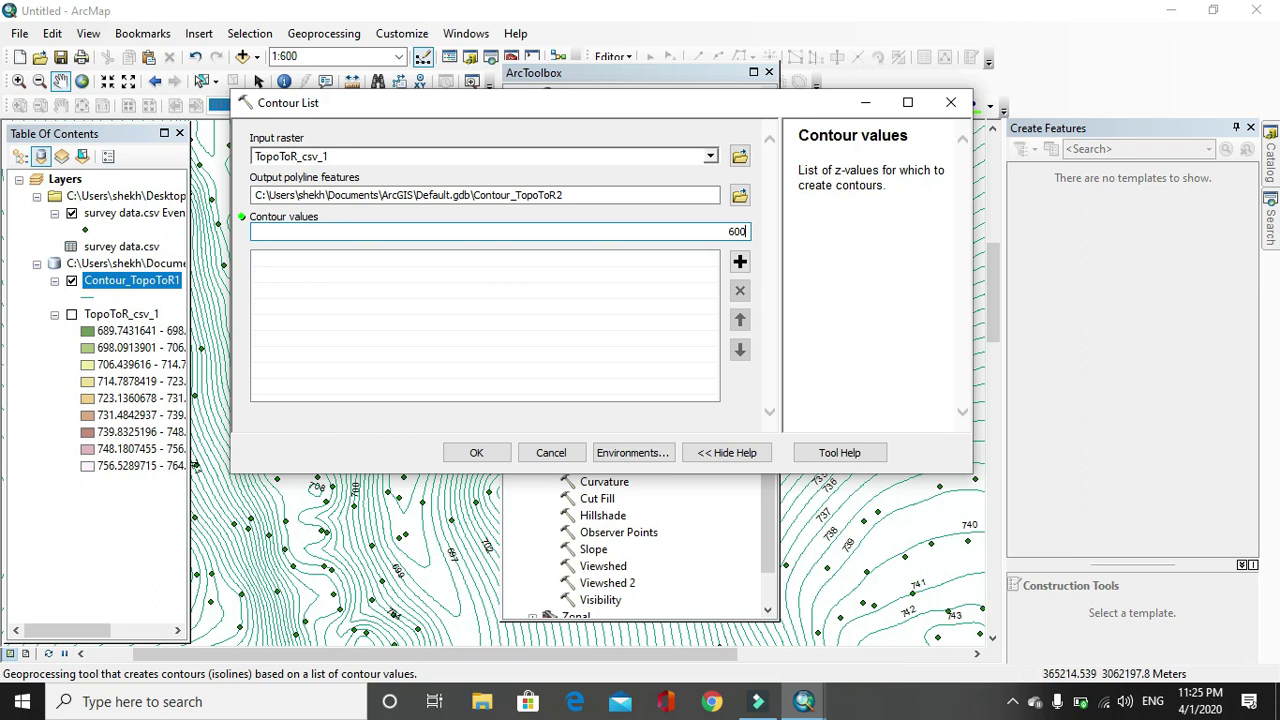
text(600)
click(740, 262)
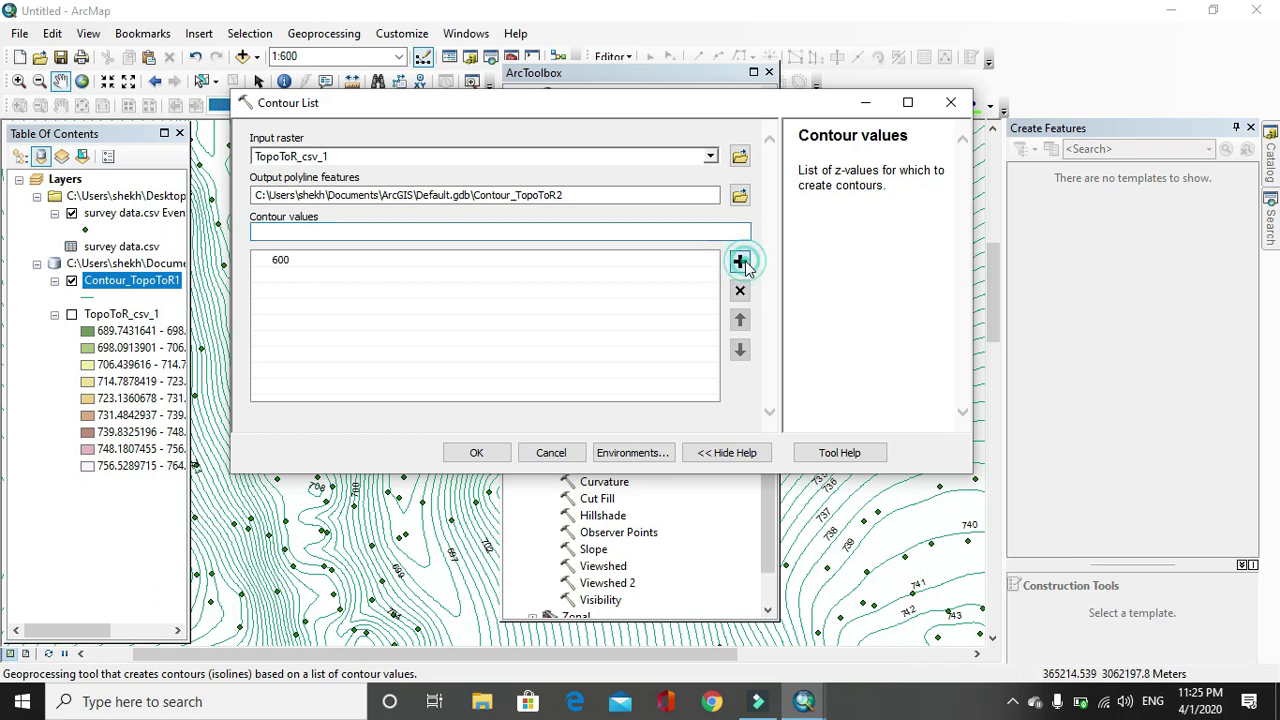
click(699, 231)
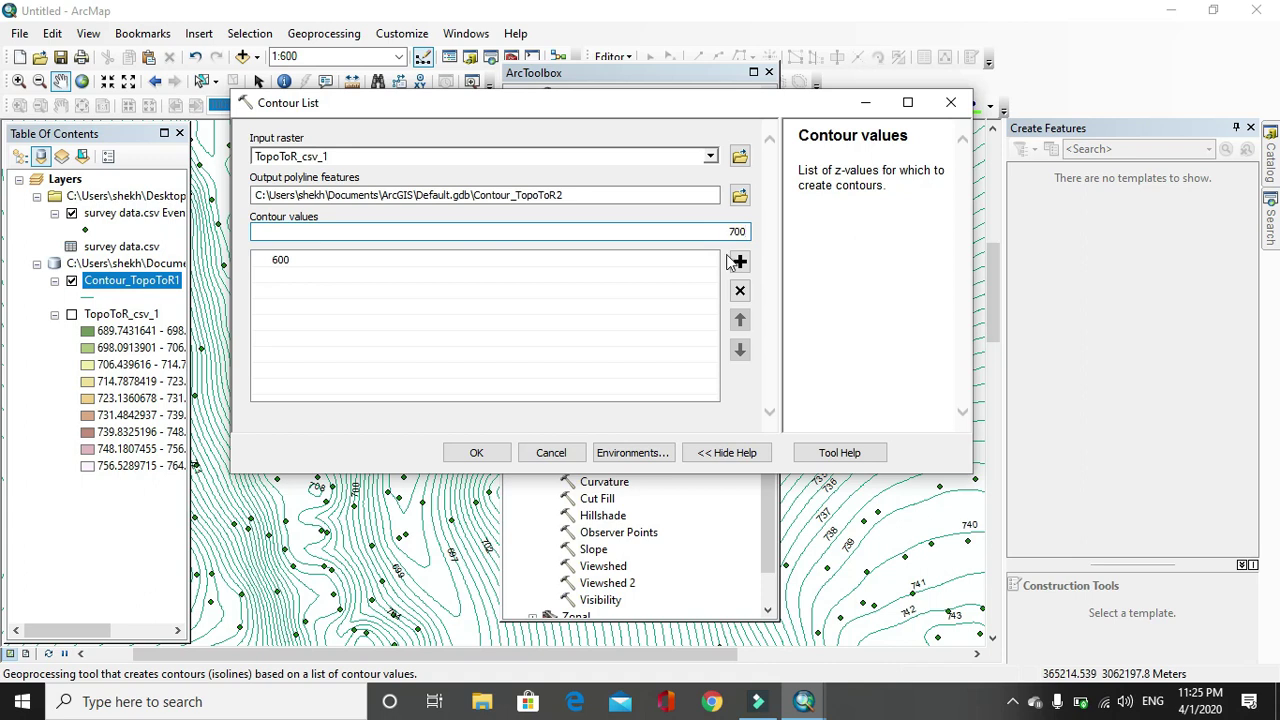
click(740, 262)
click(665, 232)
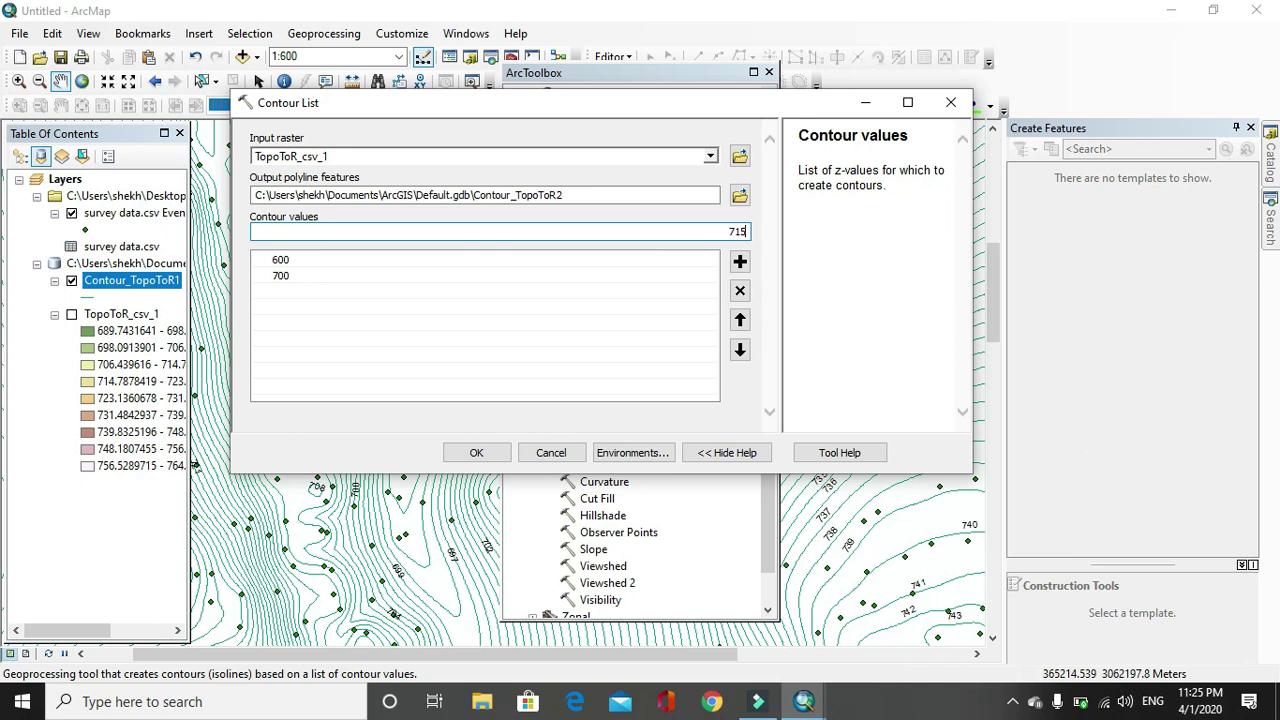
click(740, 262)
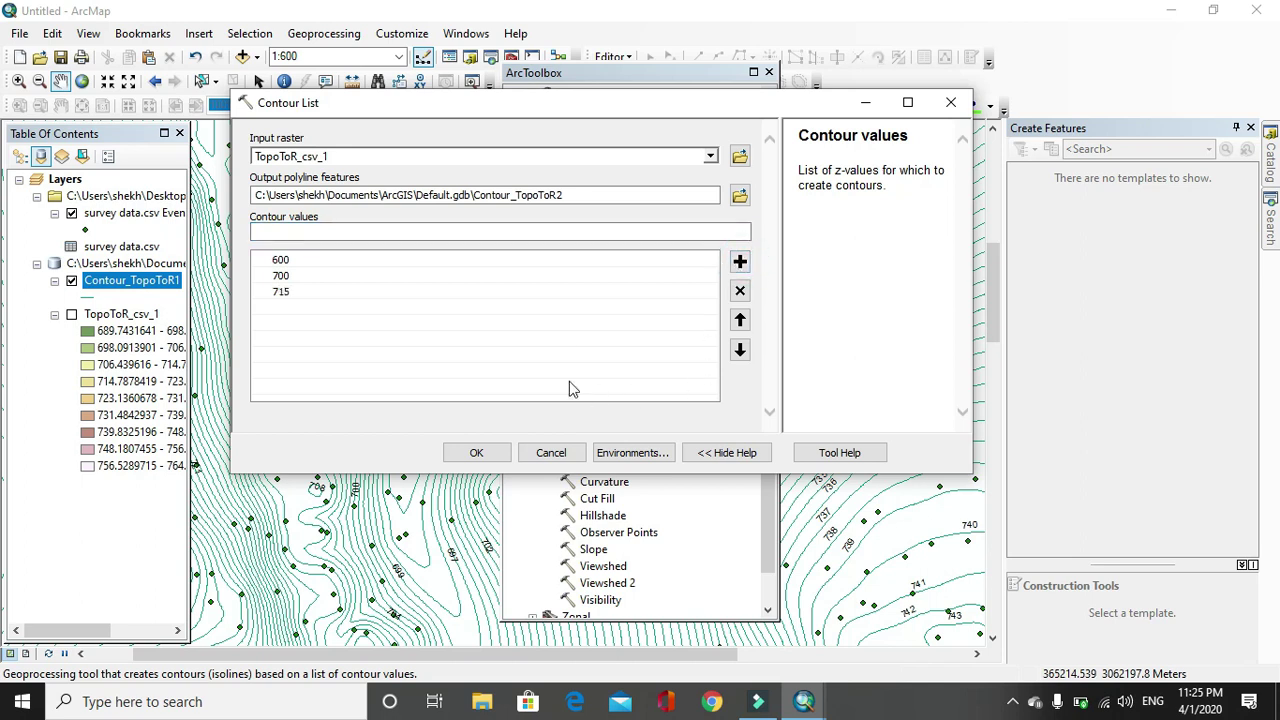
click(477, 453)
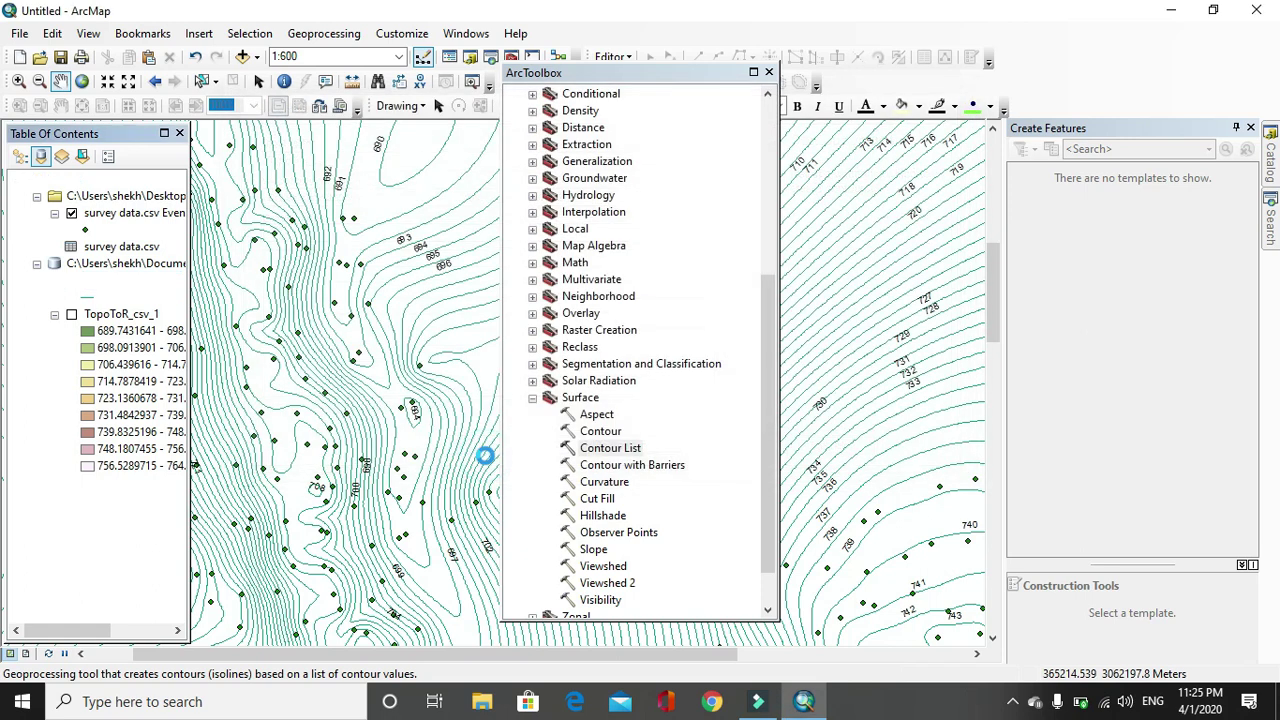
Close ArcToolbox and hide Contour_TopoToR1 so only Contour_TopoToR2 lines show
click(768, 73)
click(71, 314)
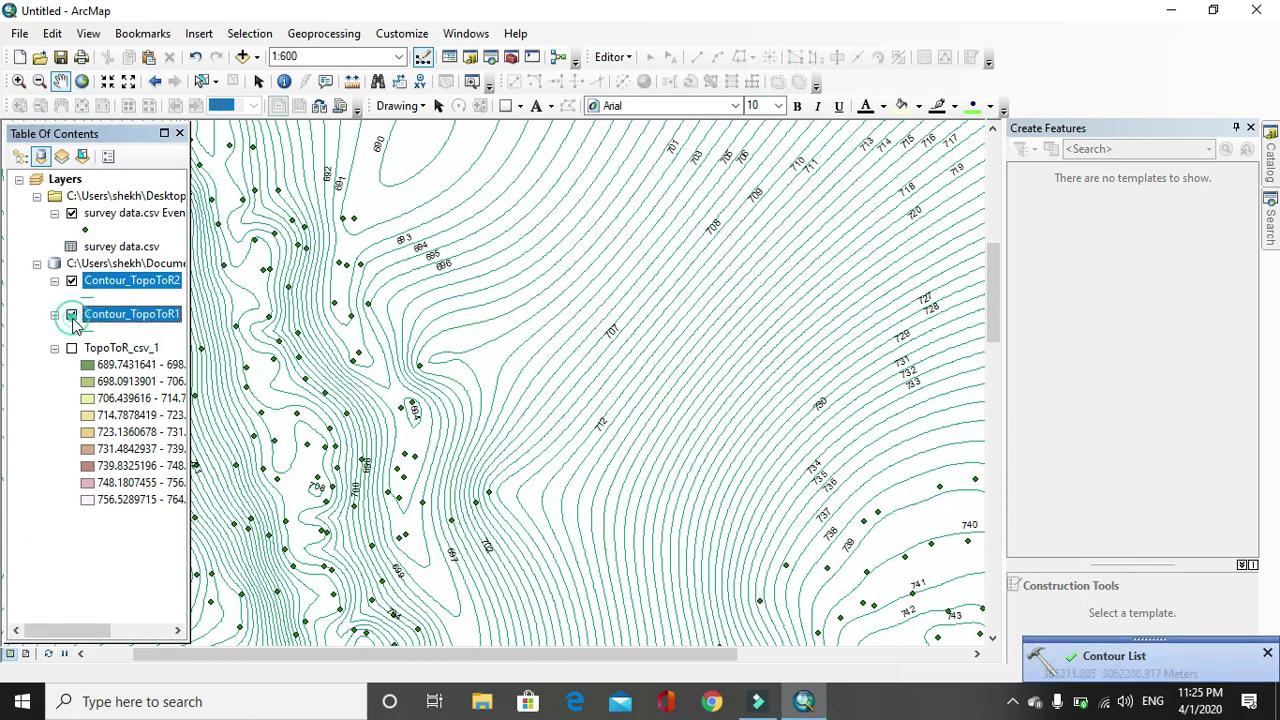
drag(471, 386, 704, 302)
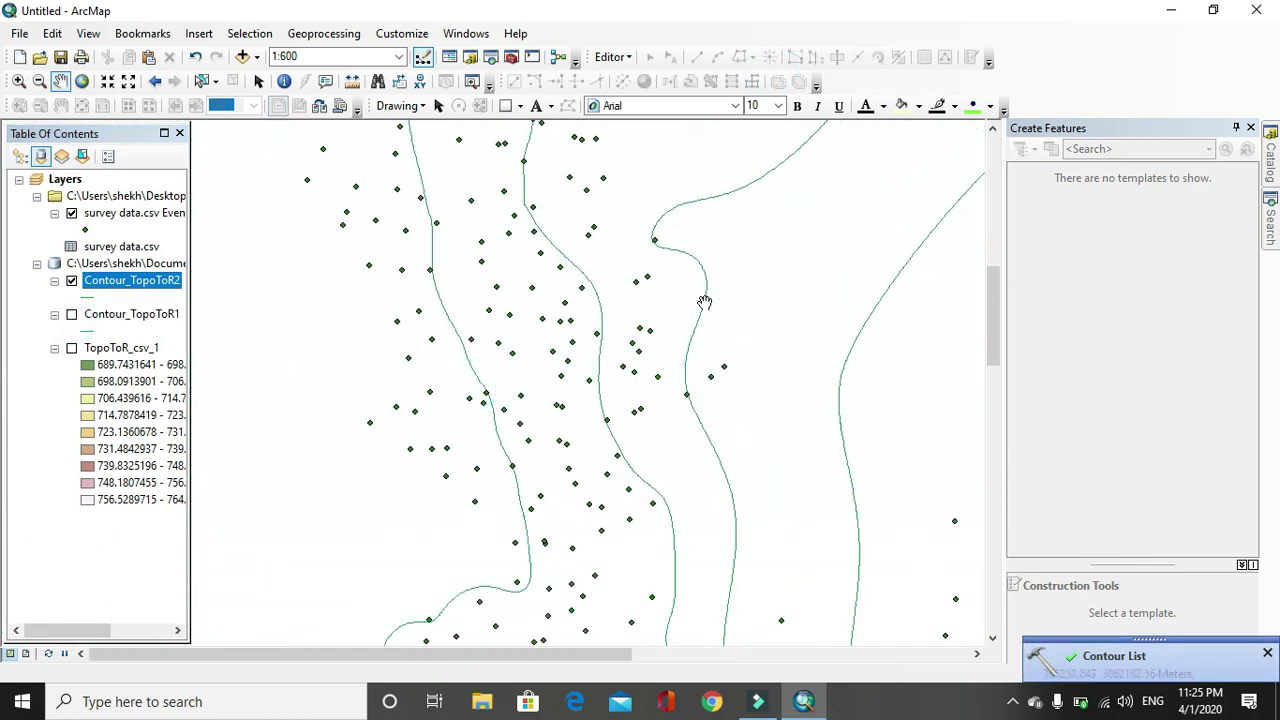
drag(732, 365, 541, 224)
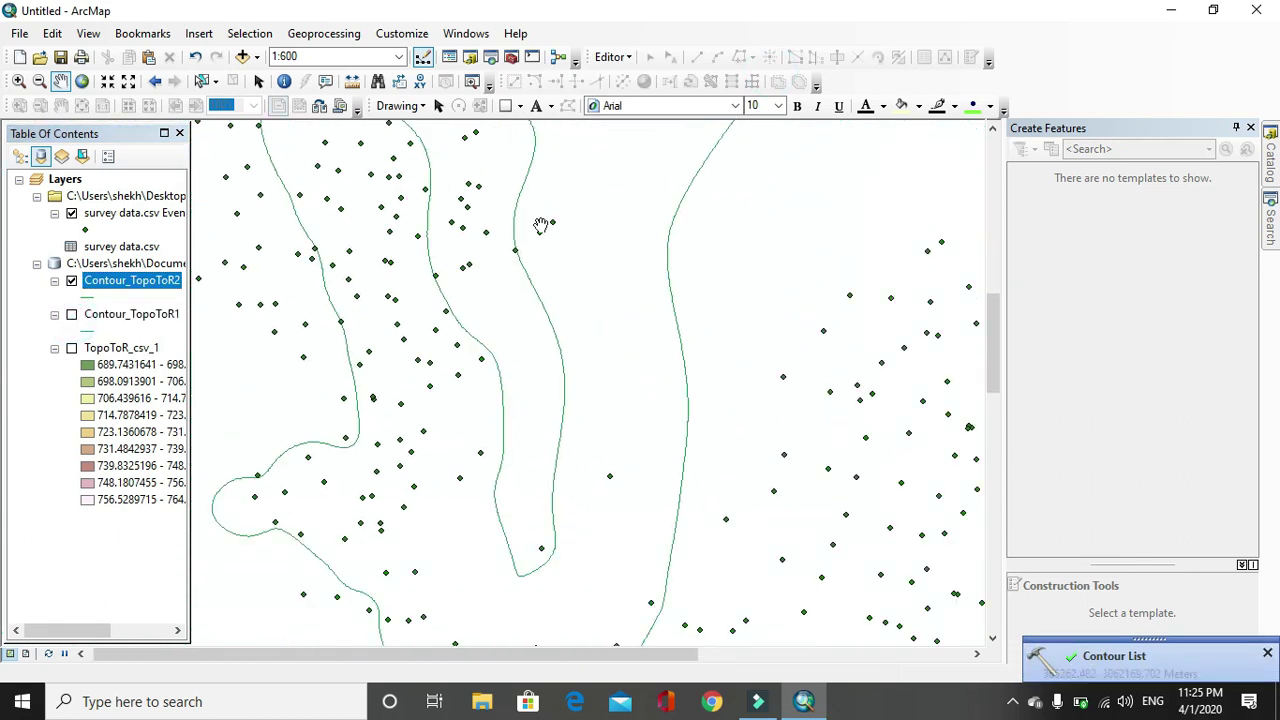
right_click(173, 280)
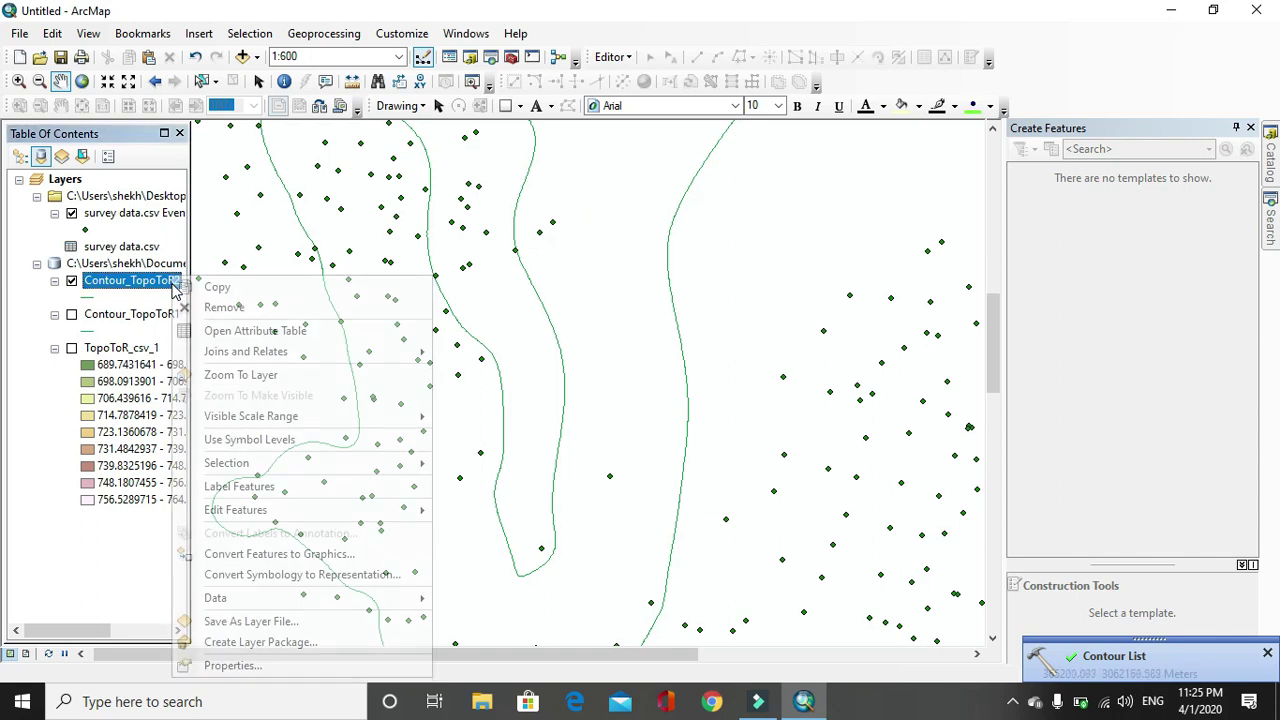
click(241, 667)
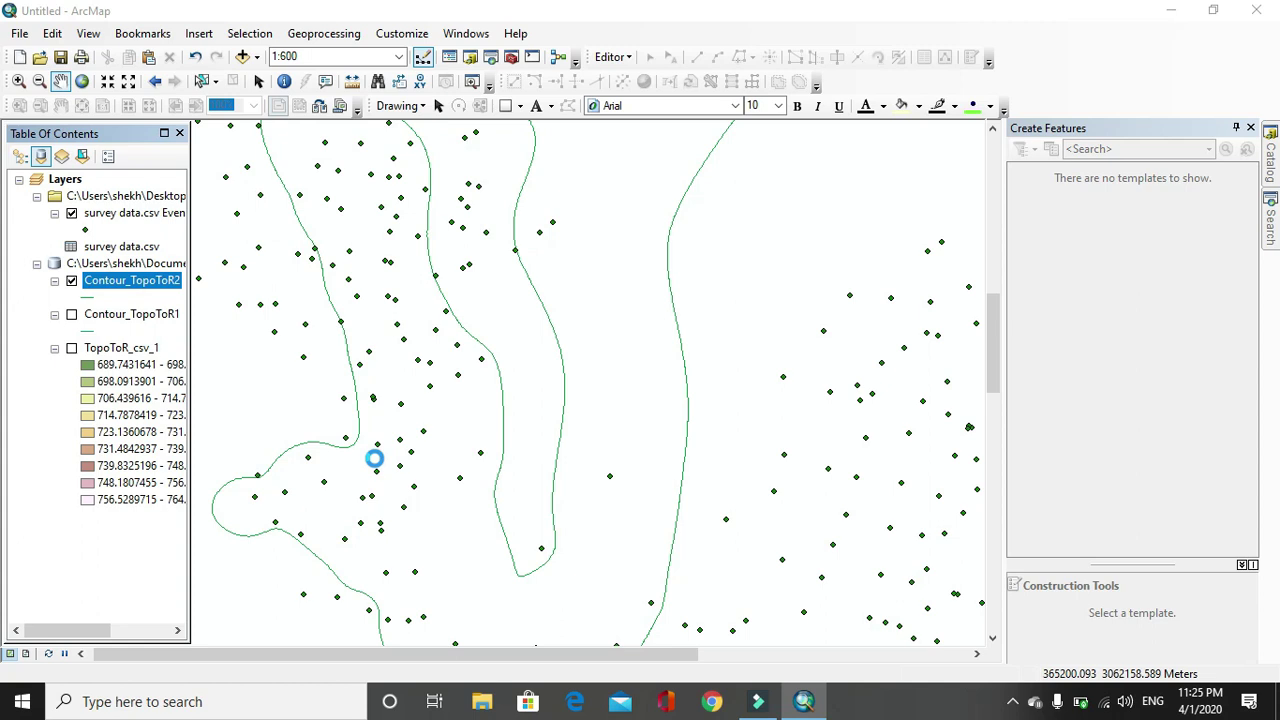
Label Contour_TopoToR2 by its Contour field, showing the 700 and 715 labels
click(698, 333)
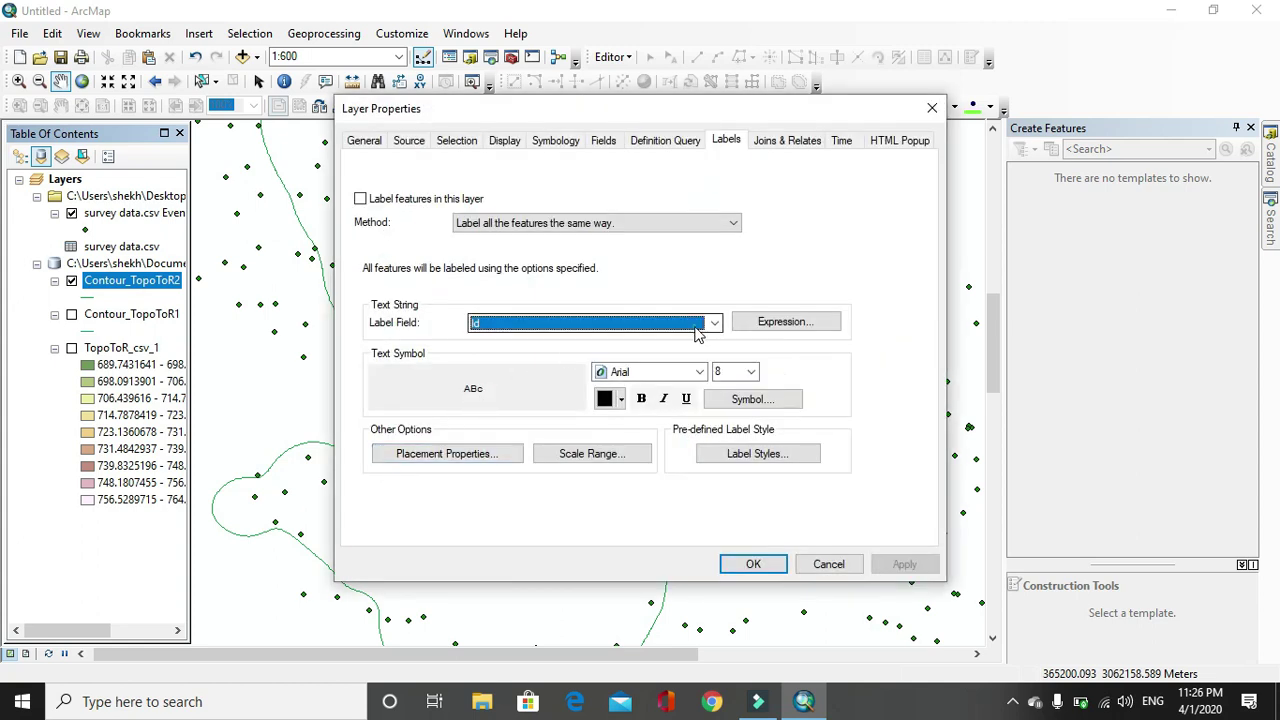
click(698, 333)
click(520, 365)
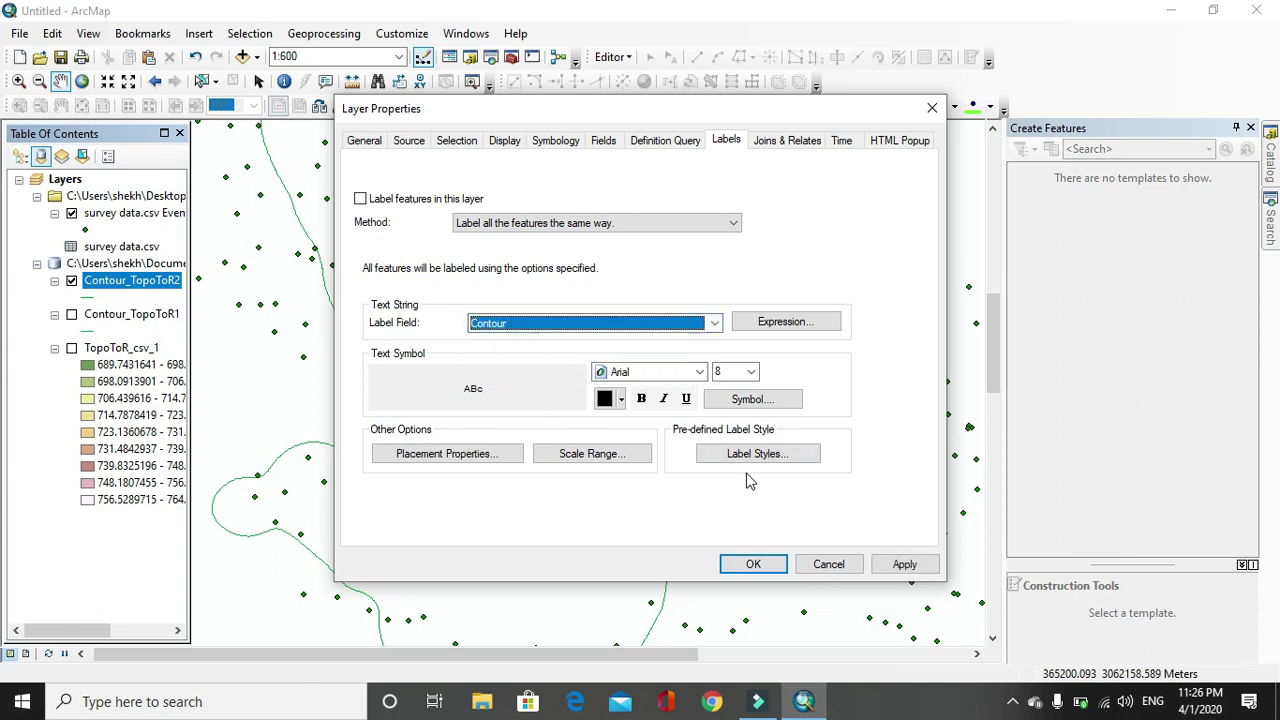
click(904, 564)
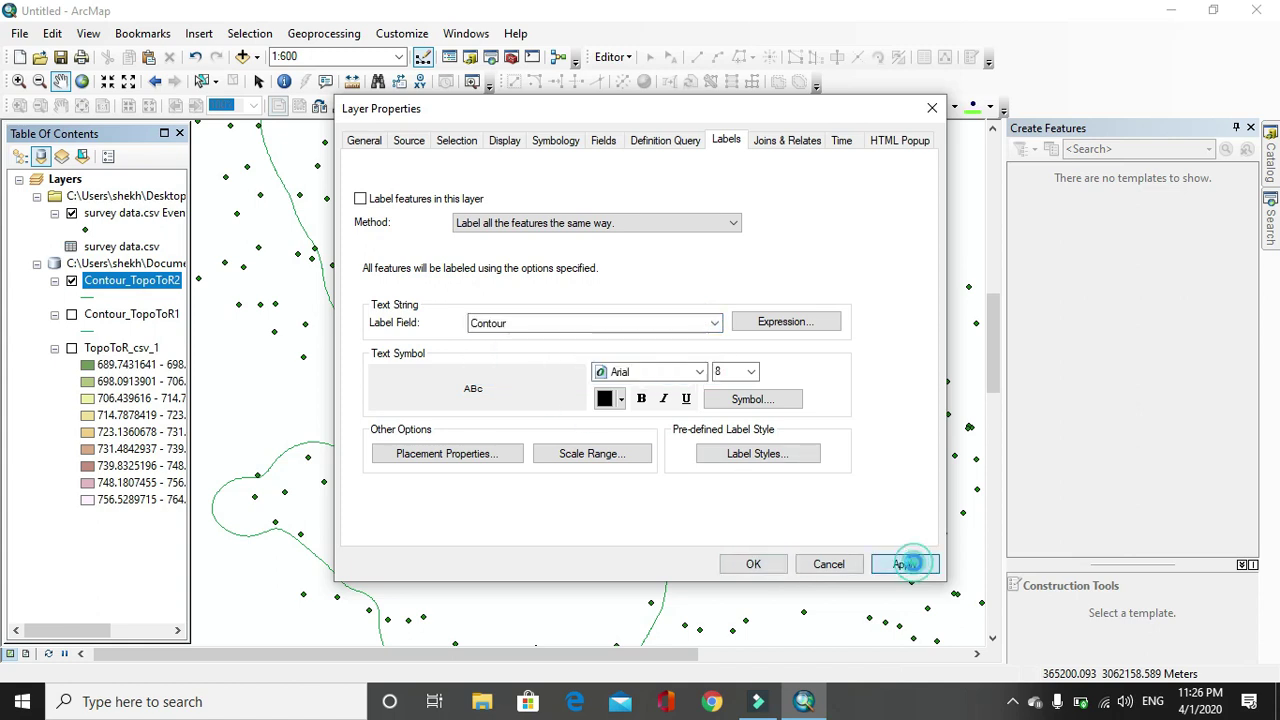
click(753, 564)
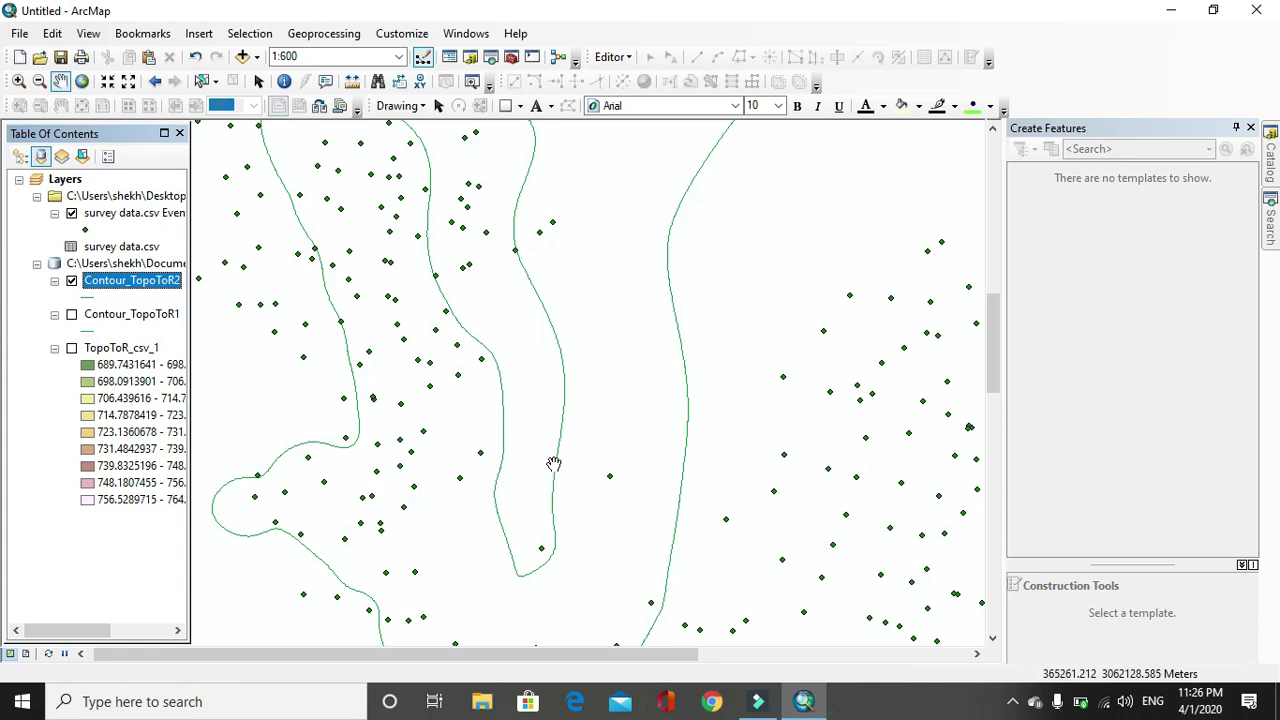
right_click(117, 287)
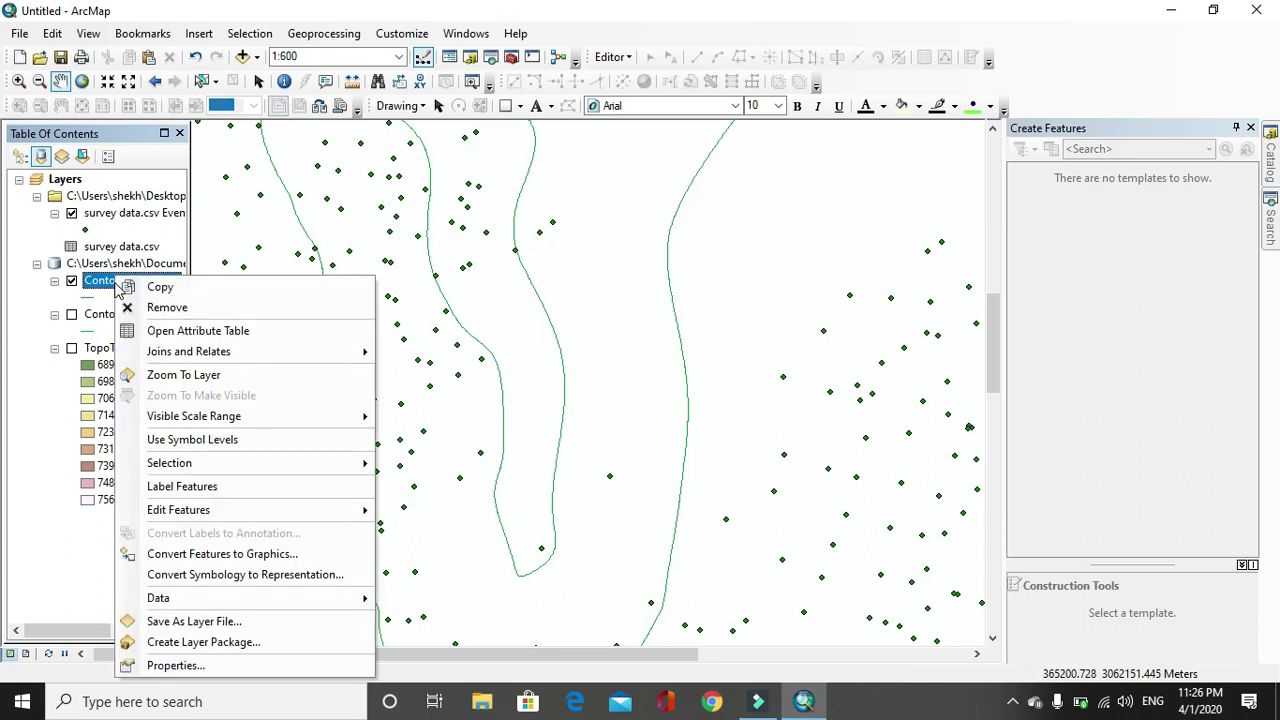
click(193, 487)
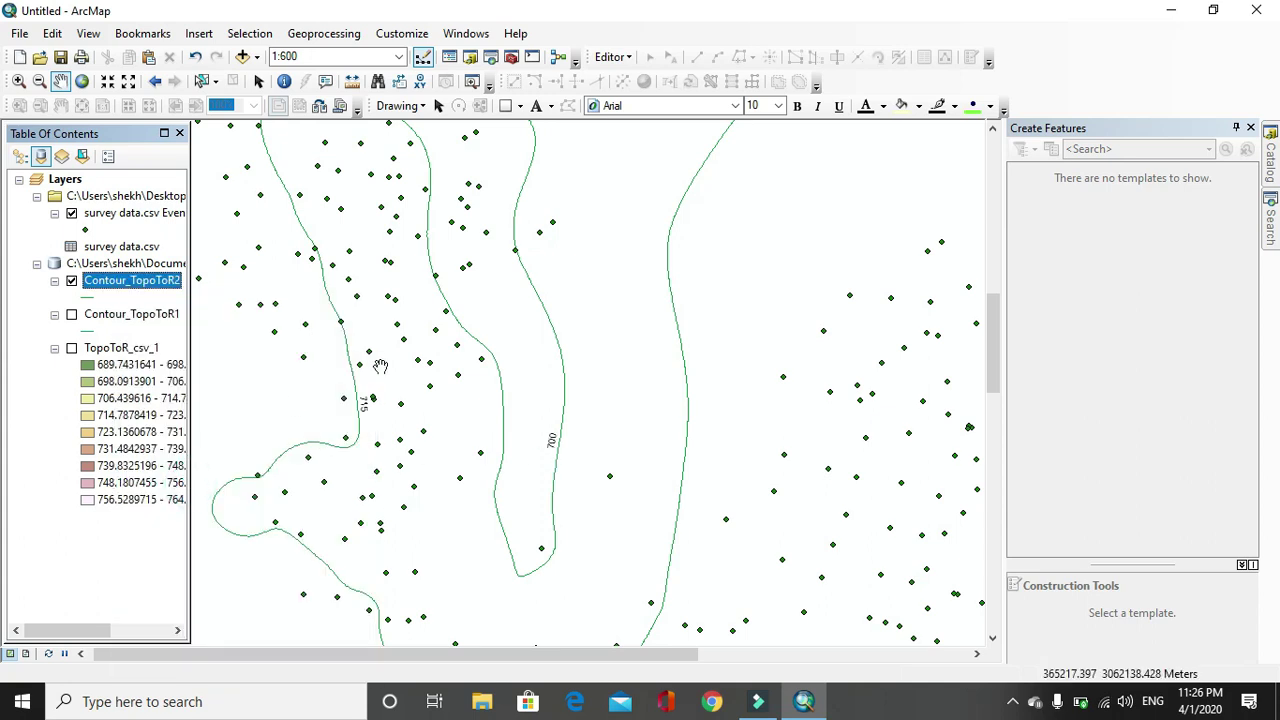
drag(551, 437, 524, 369)
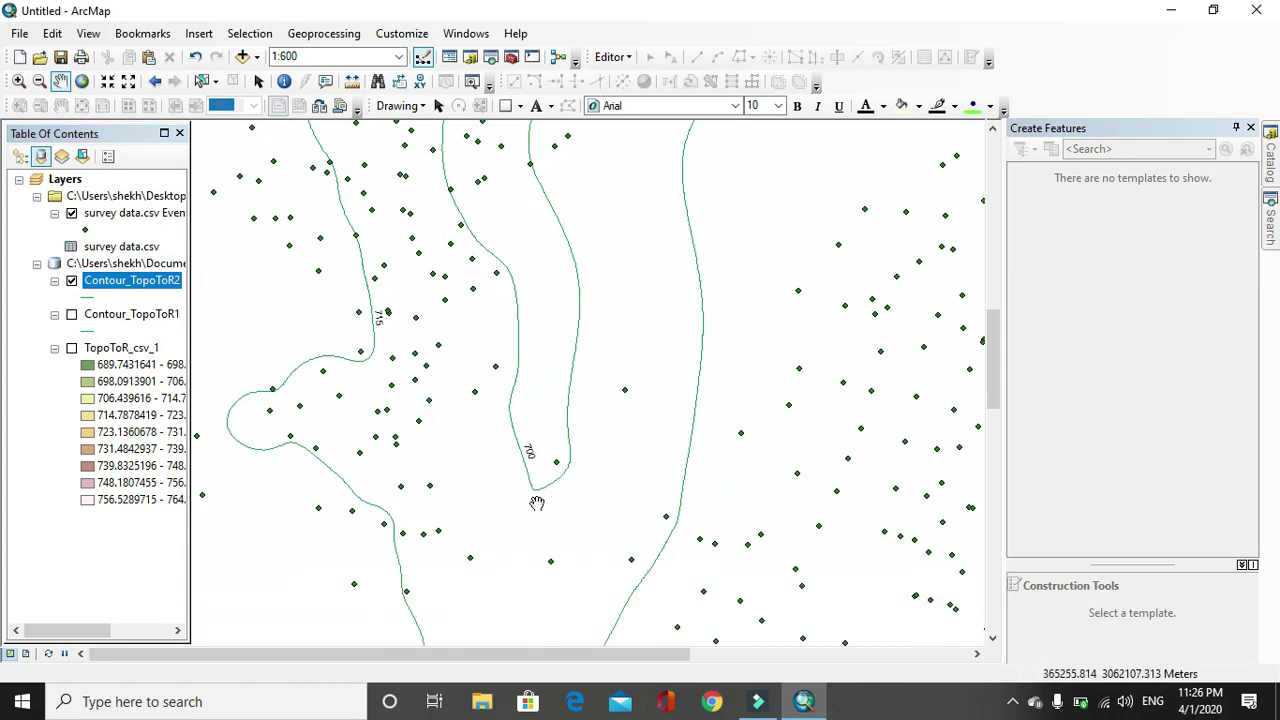
drag(353, 321, 429, 400)
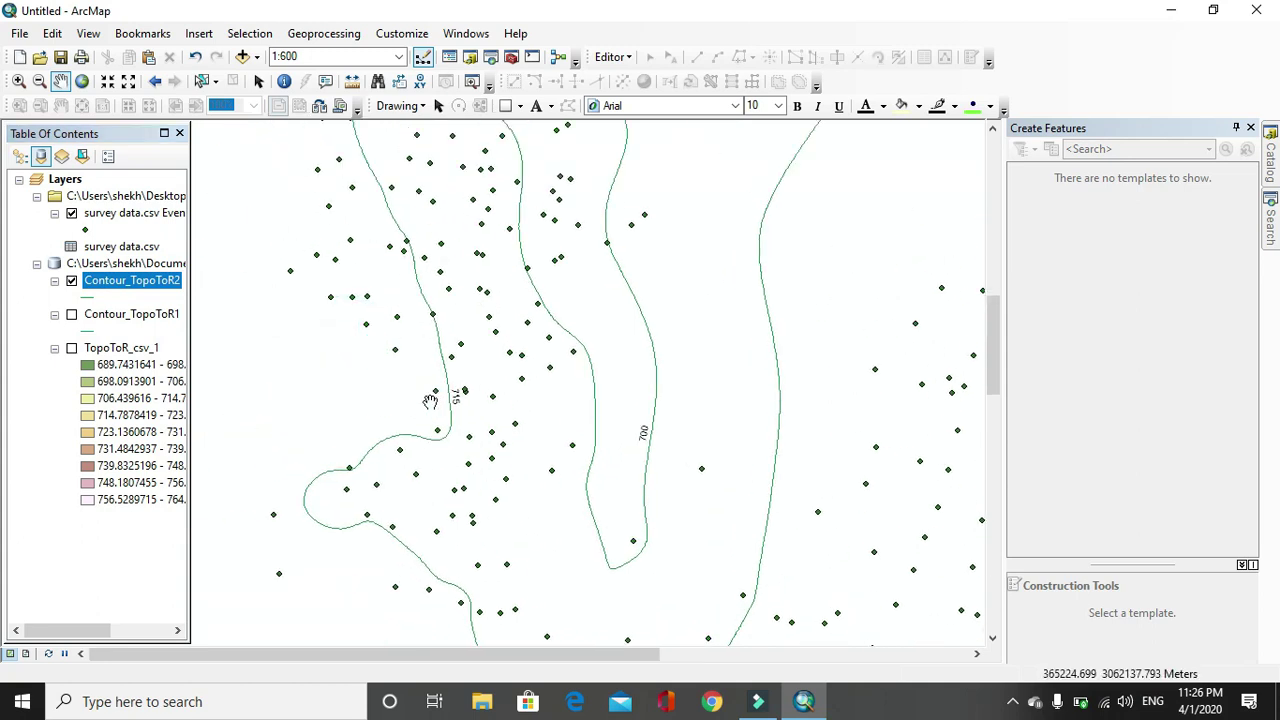
Subscribe to the Engineering Helpline YouTube channel with notifications set to All
drag(735, 298, 629, 234)
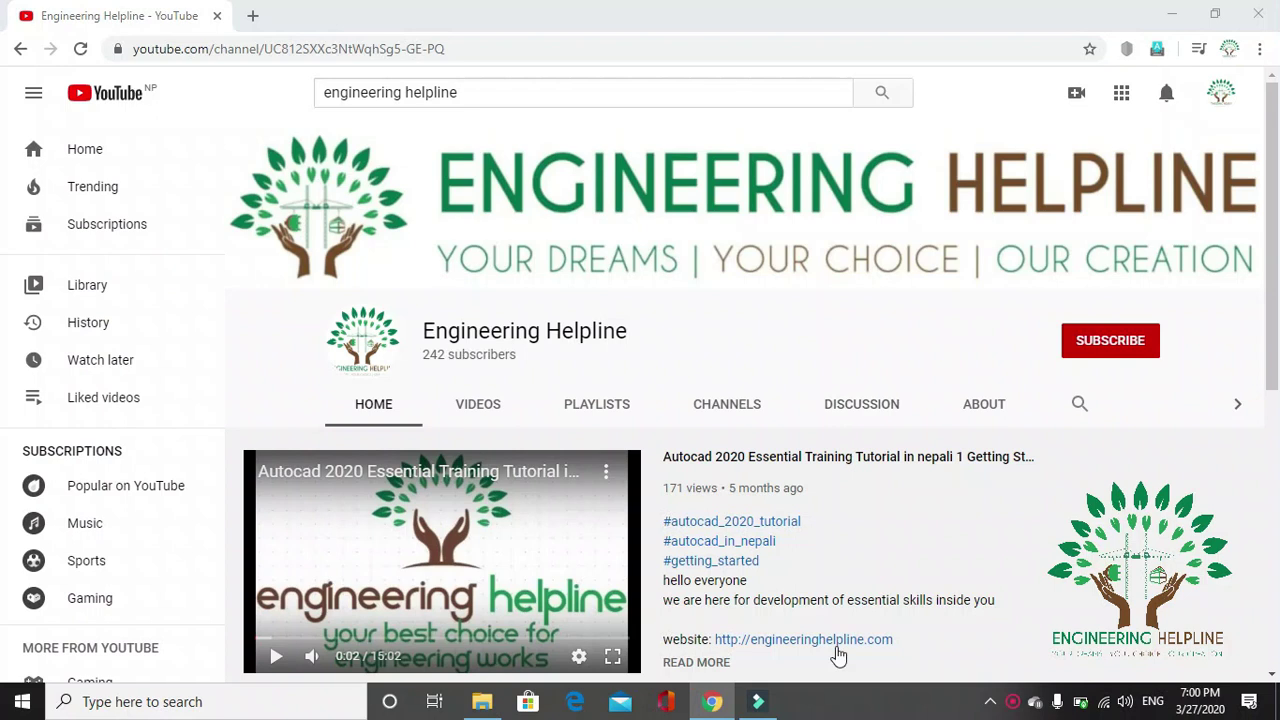
click(988, 576)
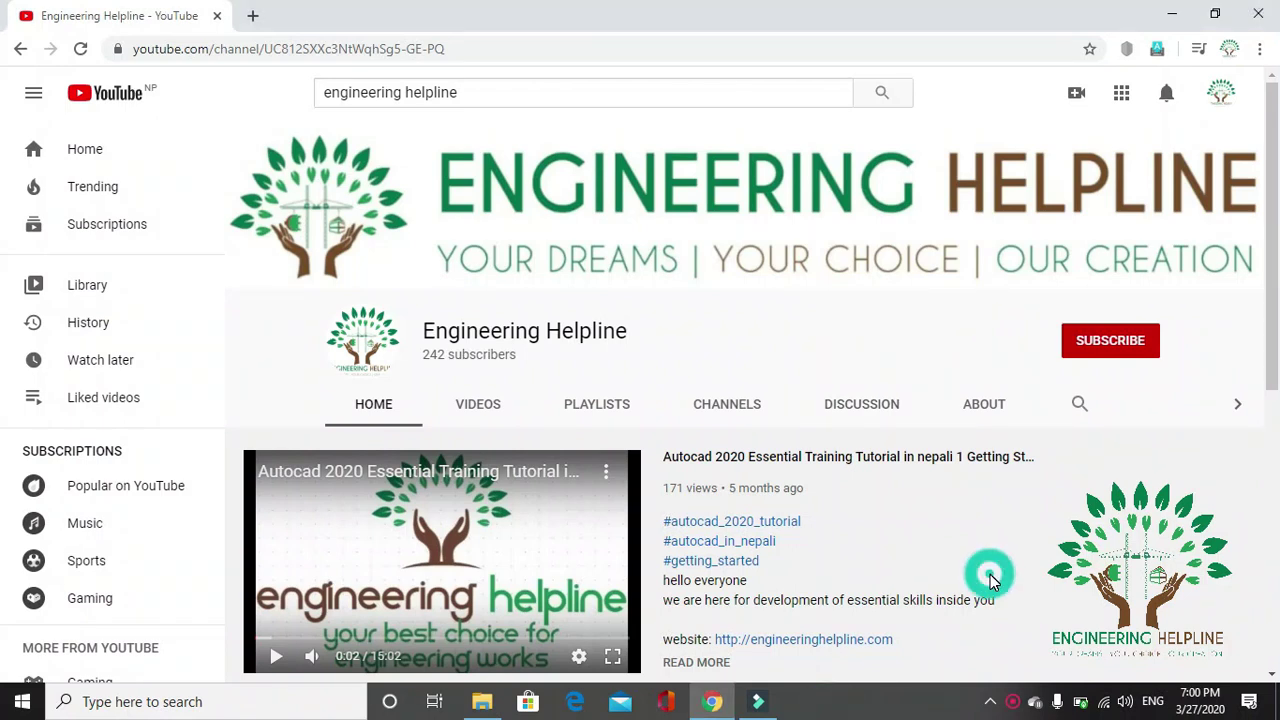
click(1098, 348)
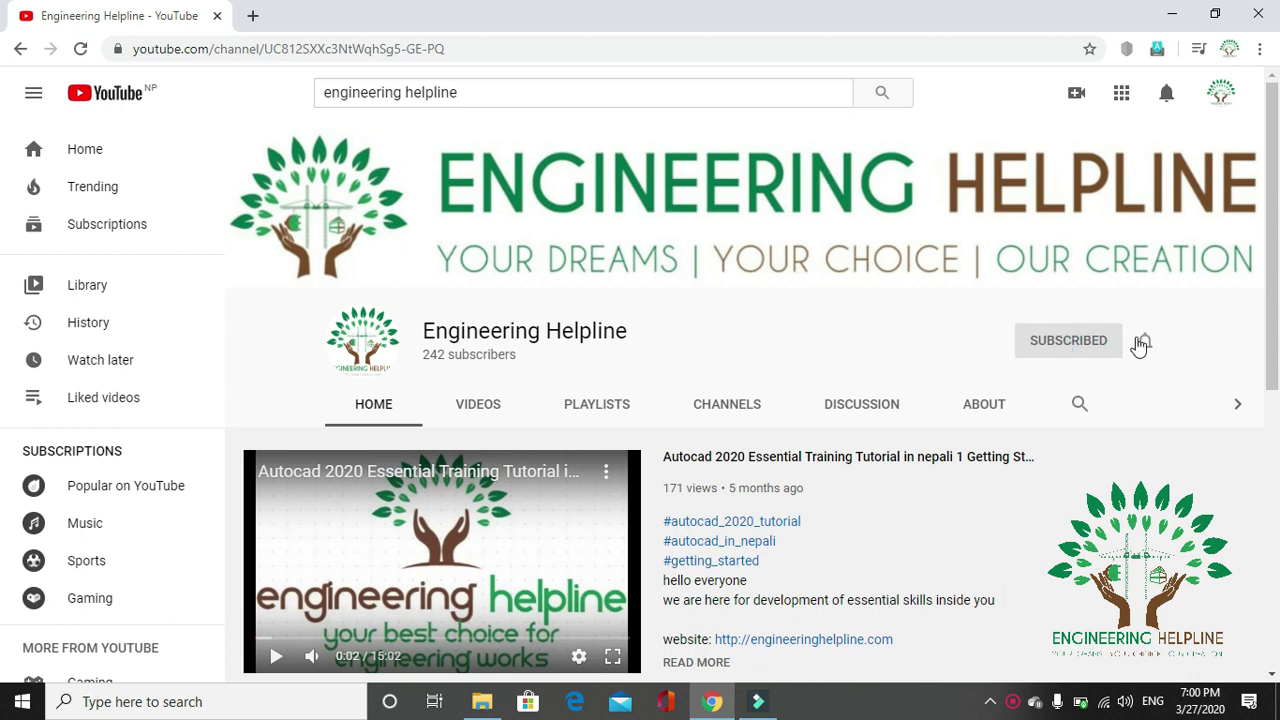
click(1143, 343)
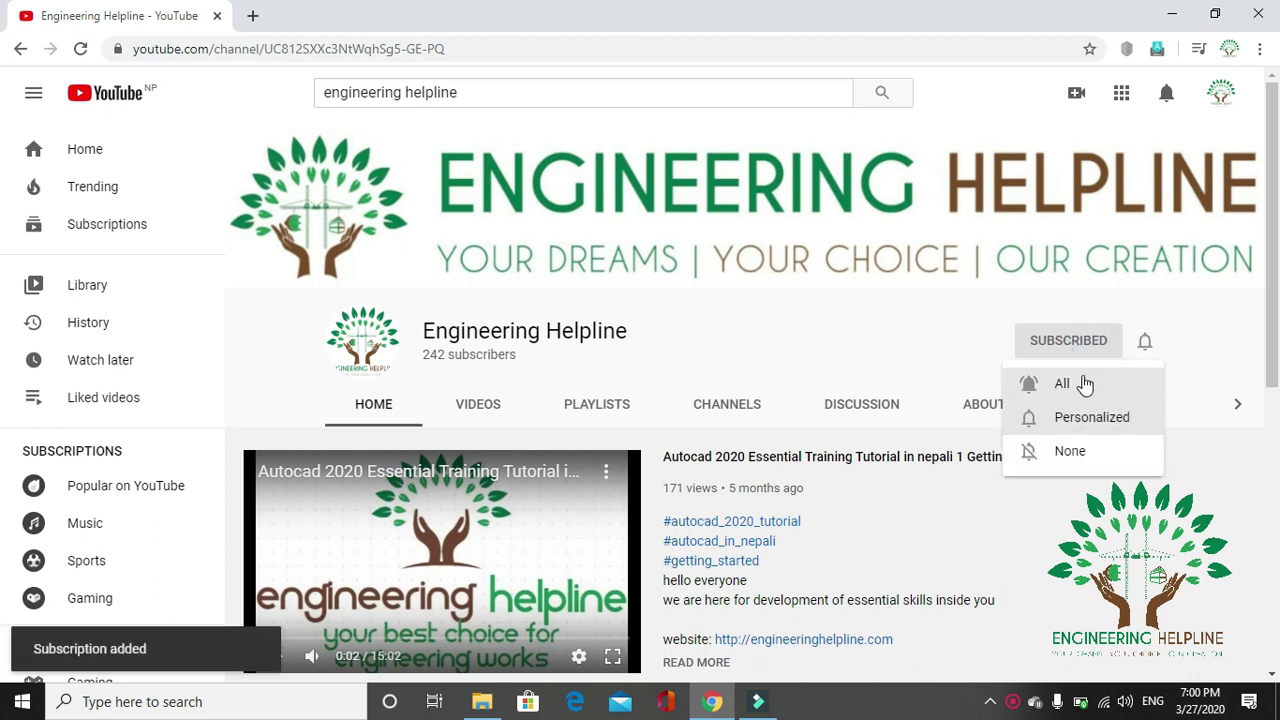
click(1068, 384)
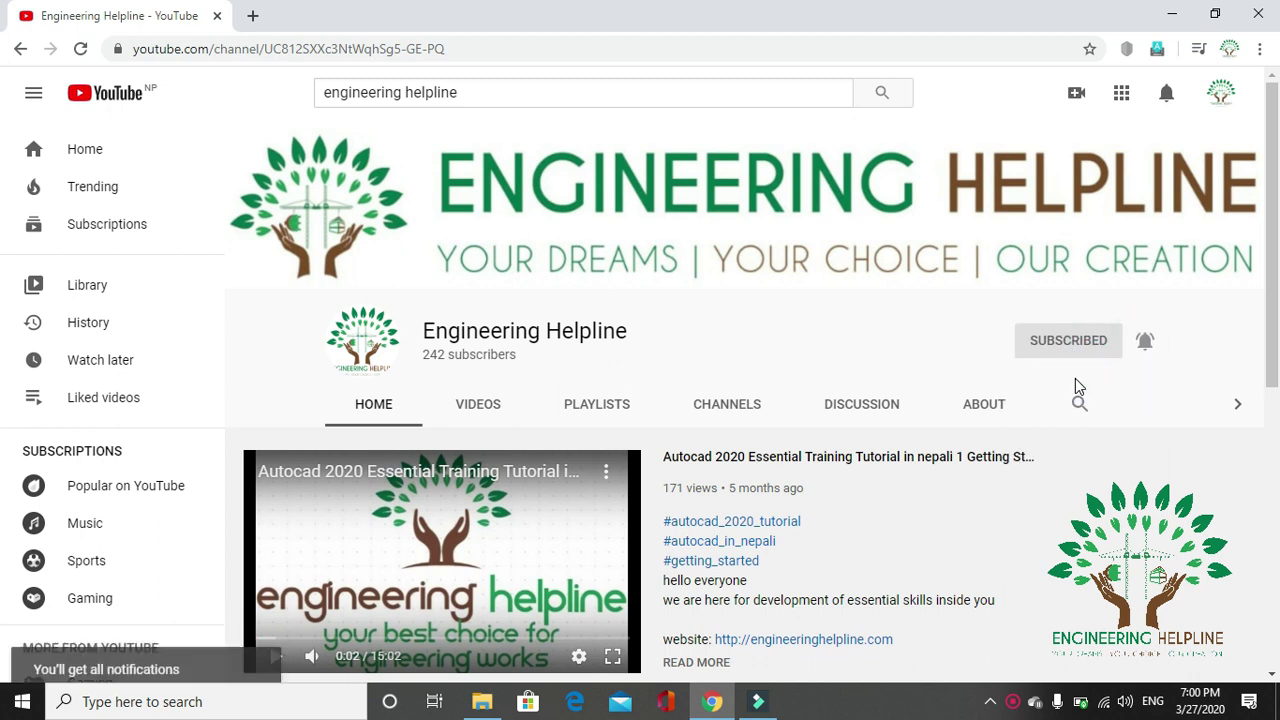